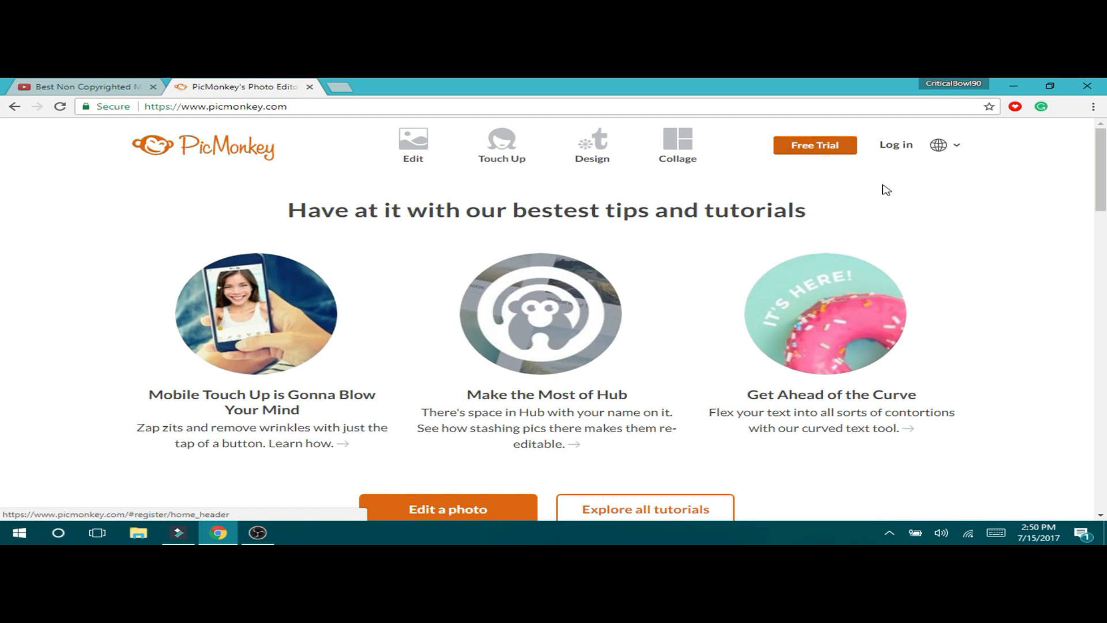
- Start the PicMonkey photo editor from the home page, loading the sample beach photo
scroll(807, 271, down, 4)
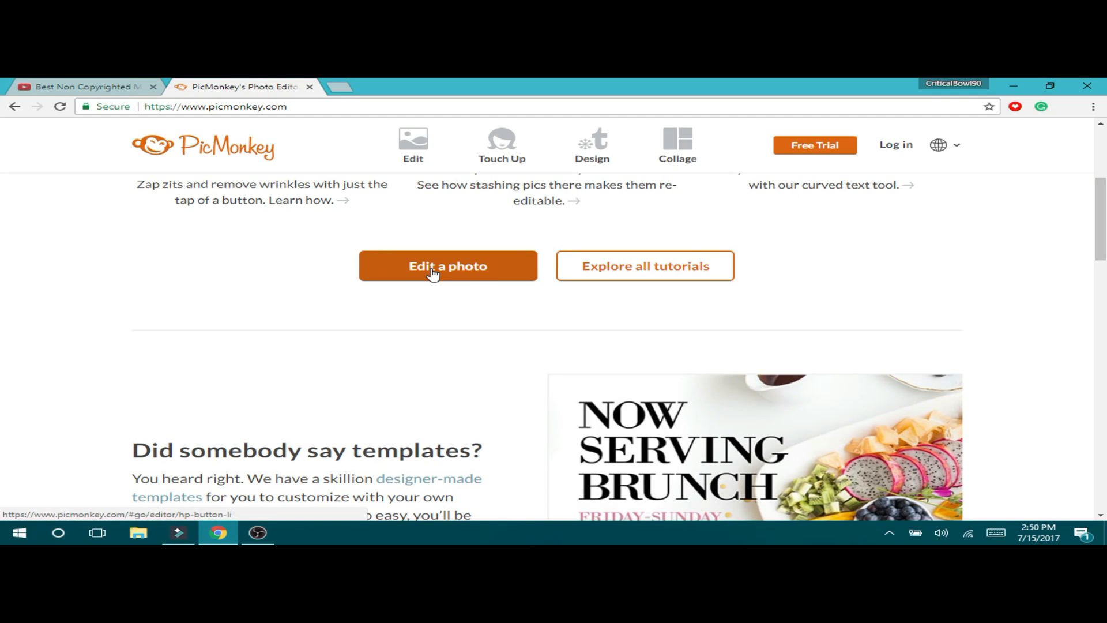
click(434, 273)
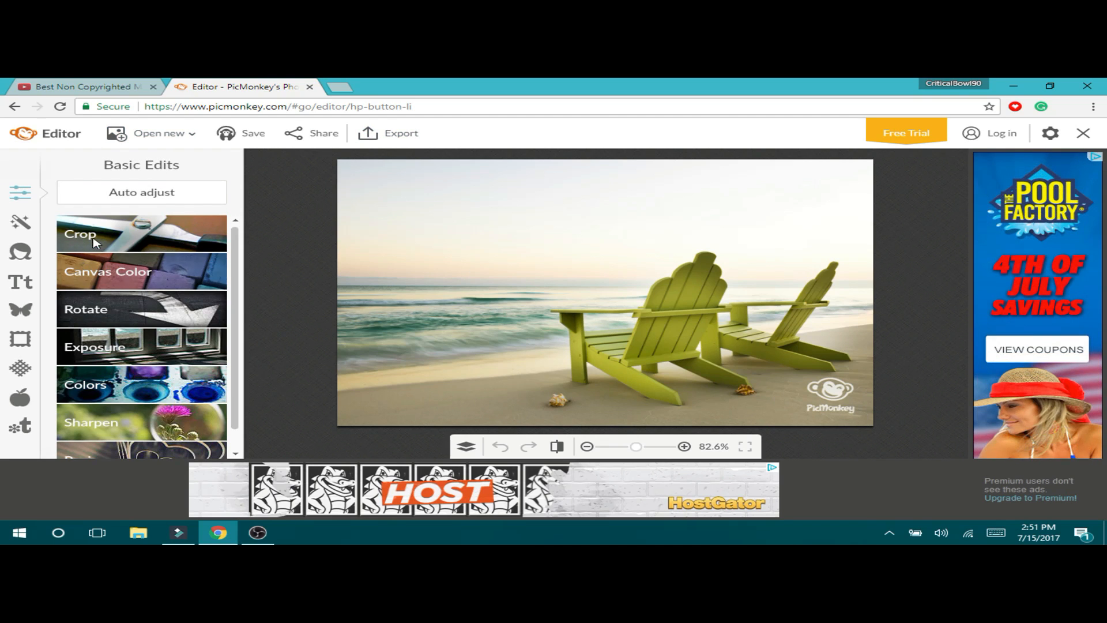
- Open the Minecraft Ender Dragon PNG from the Desktop in place of the beach photo
click(161, 142)
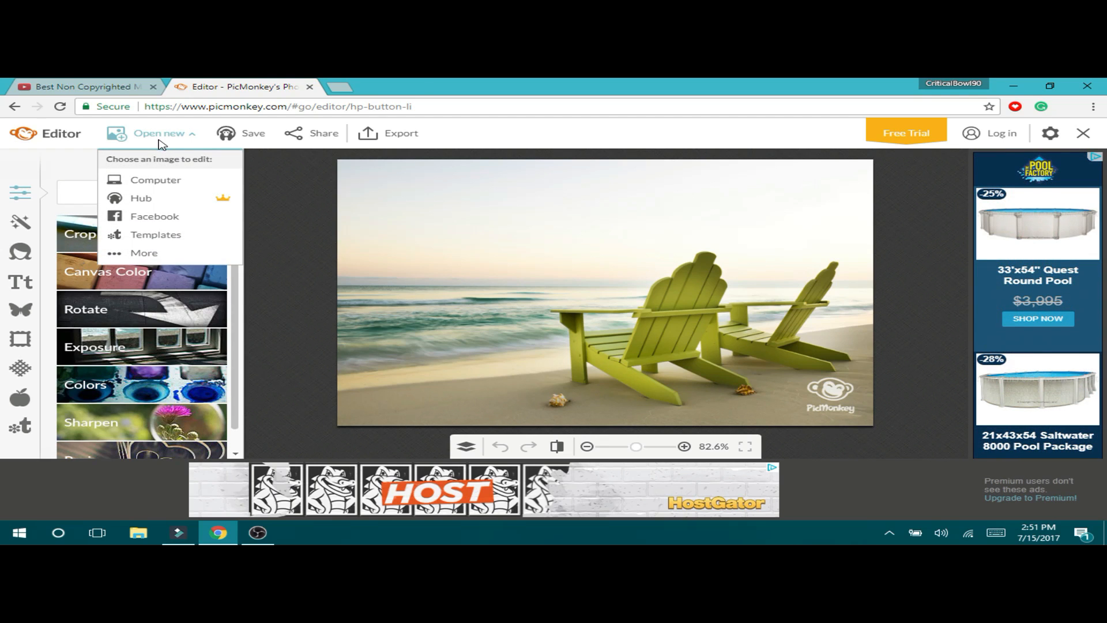
click(164, 183)
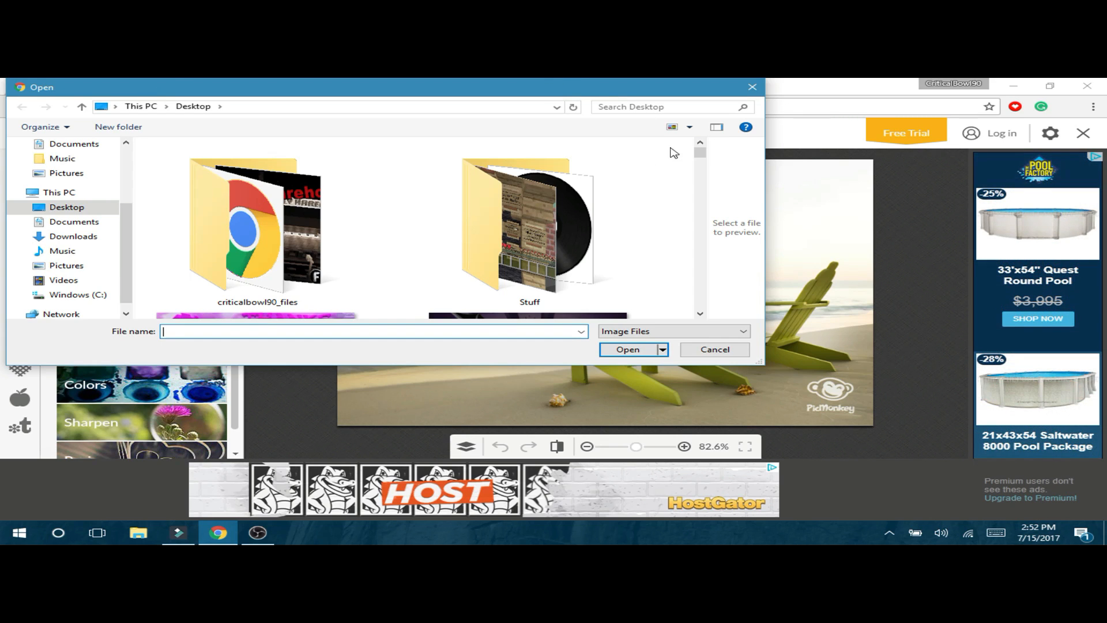
scroll(700, 153, down, 2)
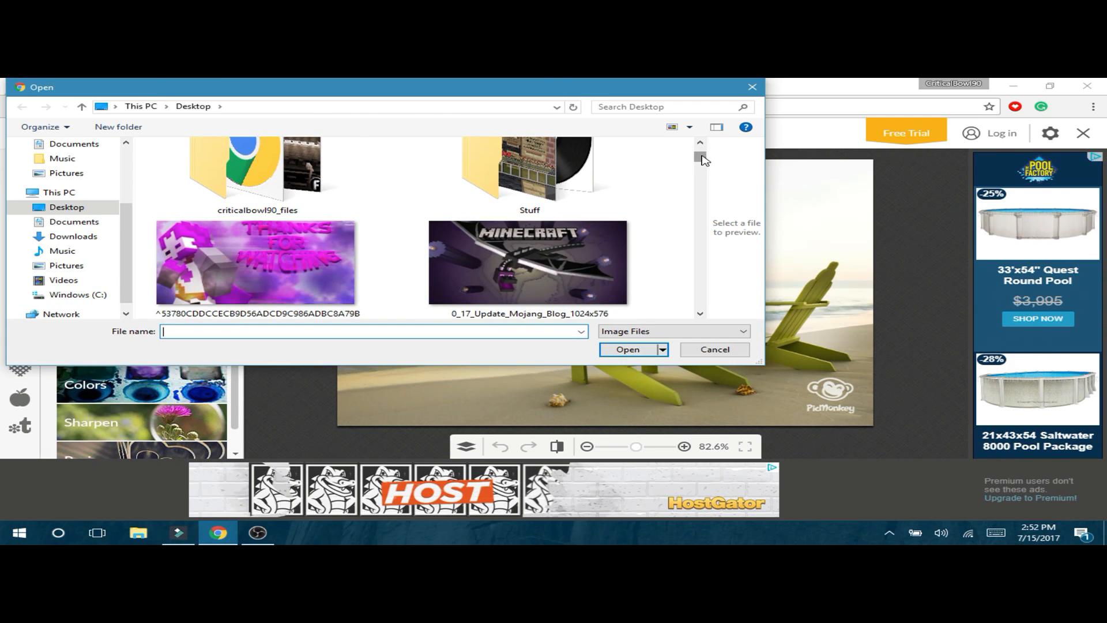
double_click(539, 266)
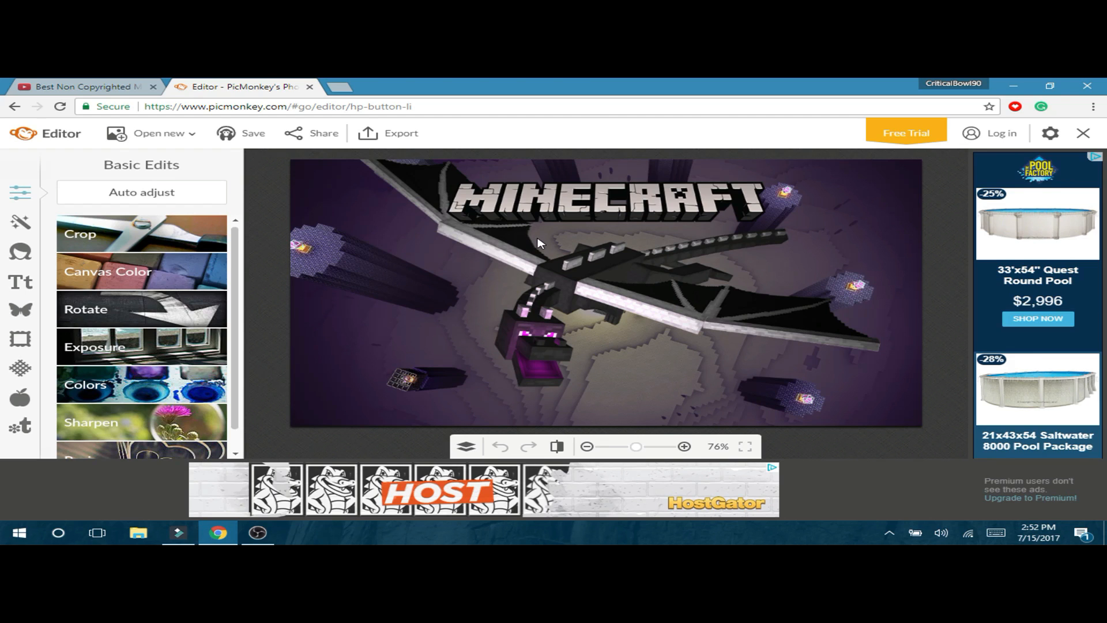
click(190, 199)
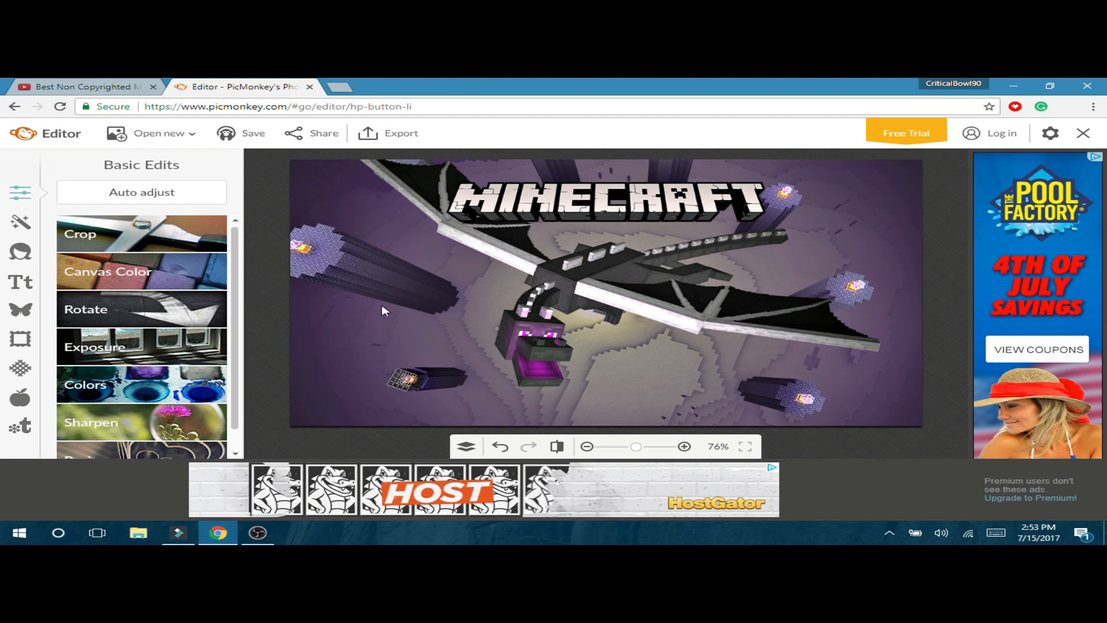
click(556, 450)
click(556, 450)
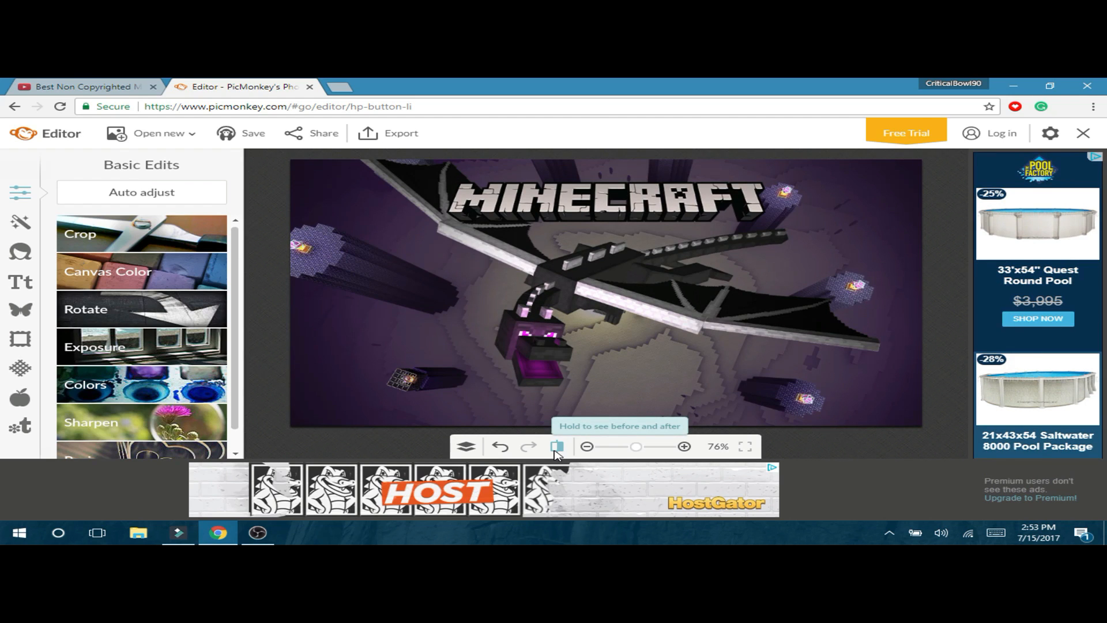
click(553, 451)
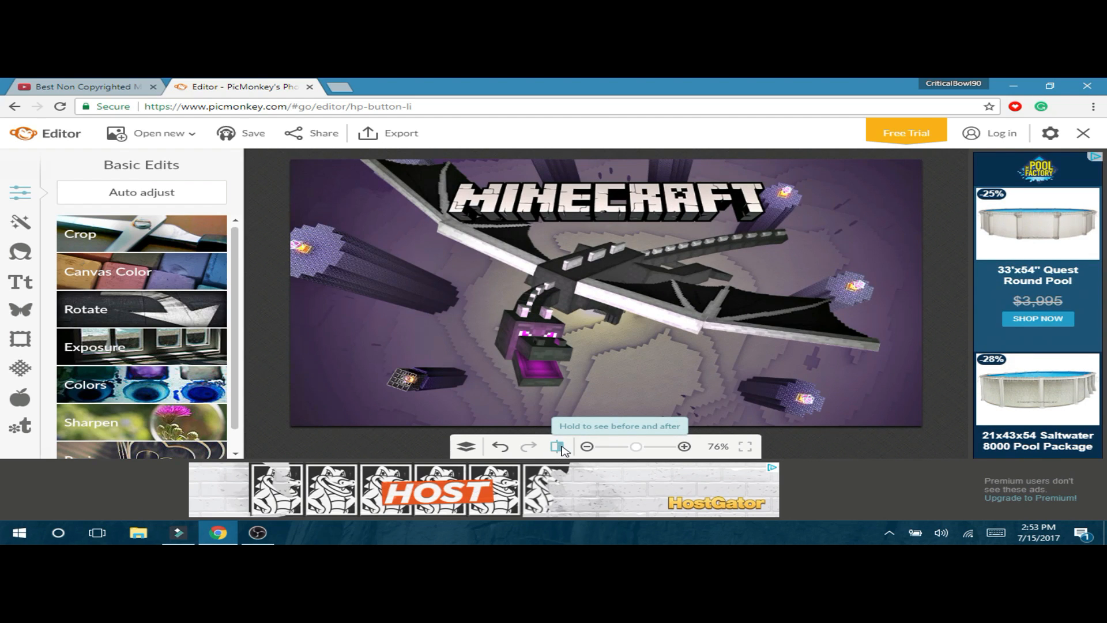
click(555, 449)
click(559, 449)
click(559, 447)
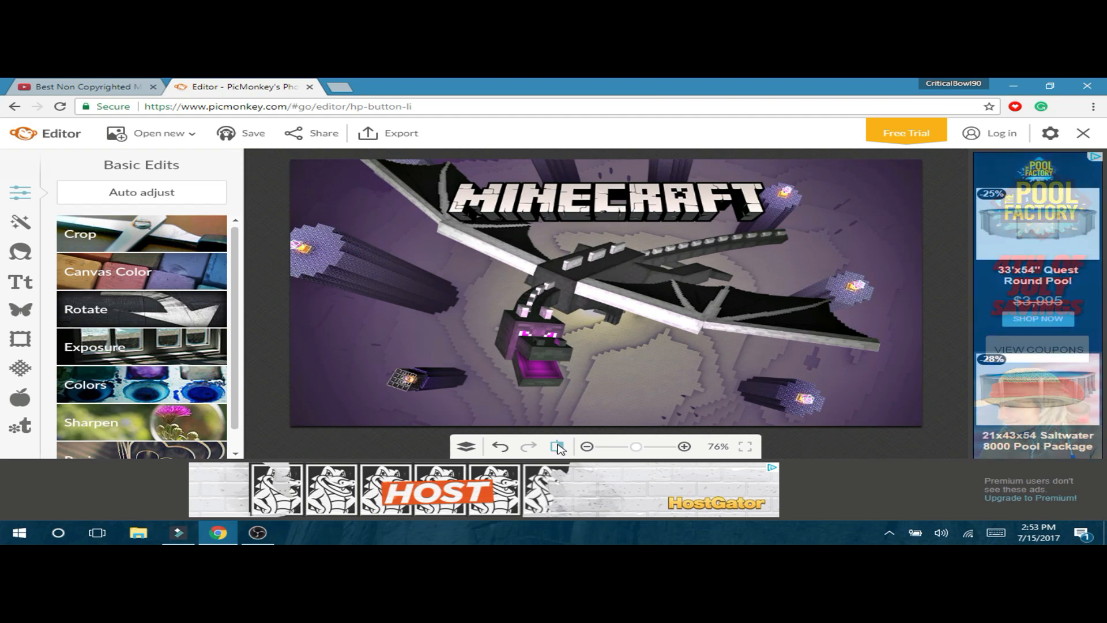
click(500, 446)
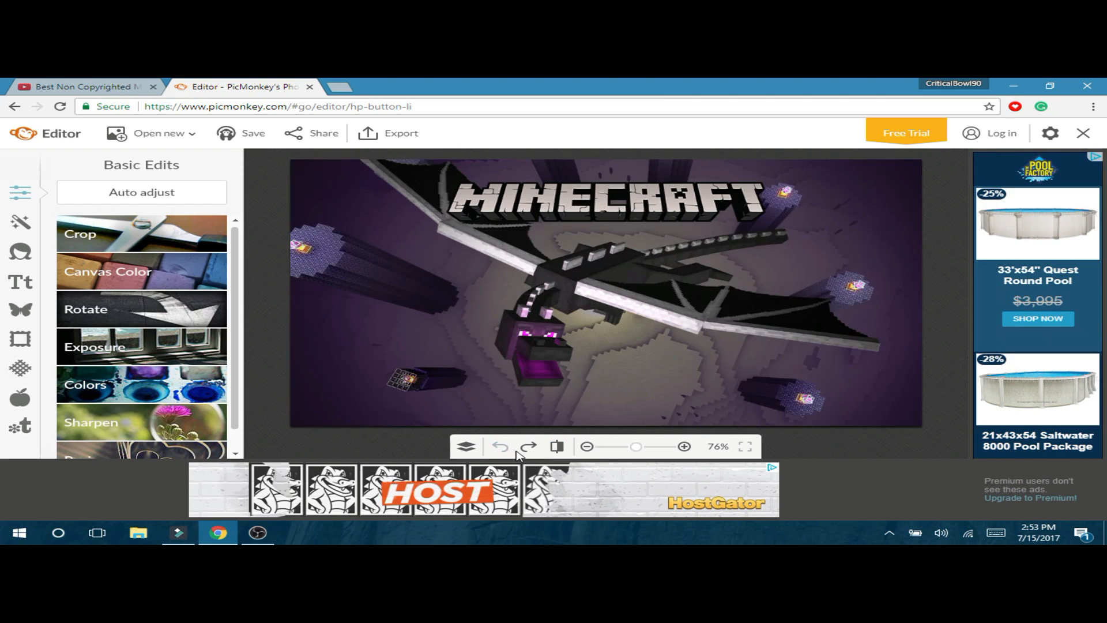
- Auto-adjust exposure, then set brightness -4, highlights 4, shadows -6, contrast 23 and apply
click(160, 350)
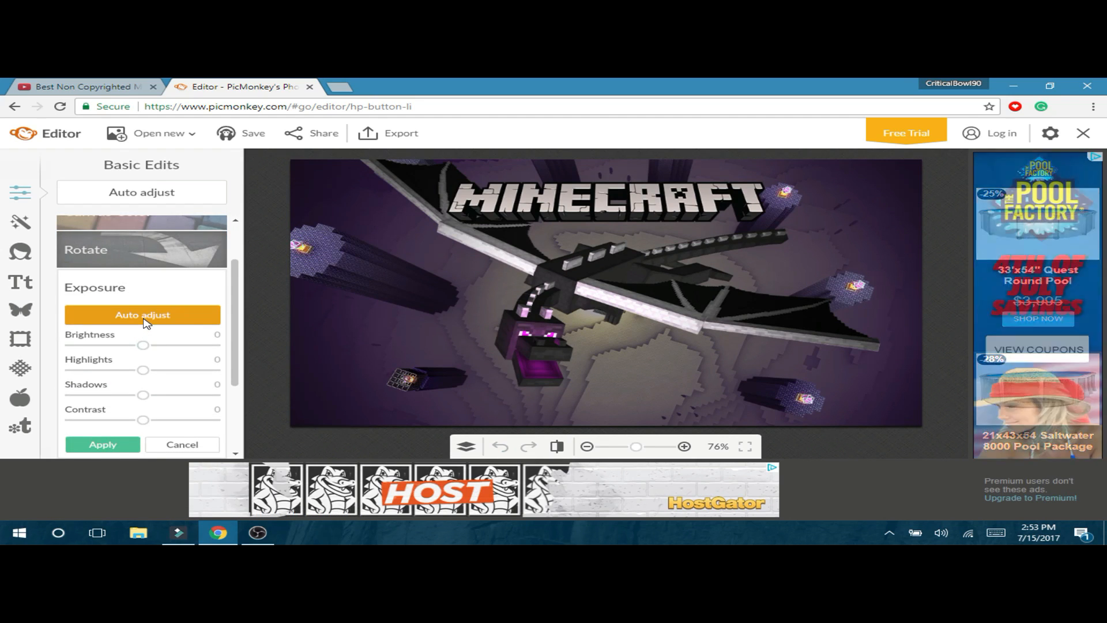
click(194, 321)
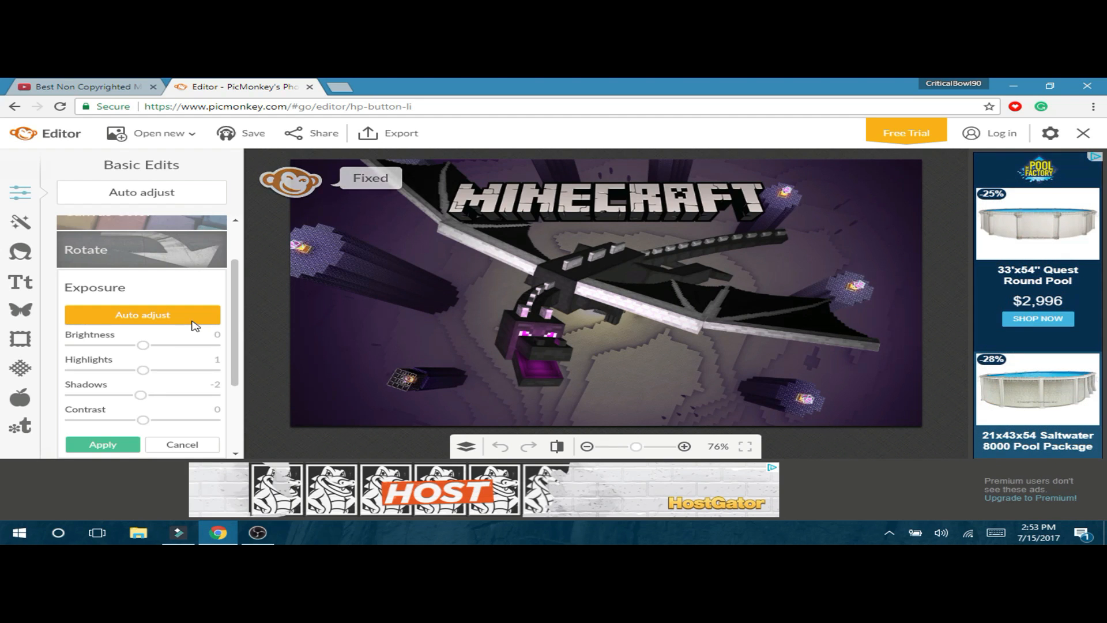
click(193, 322)
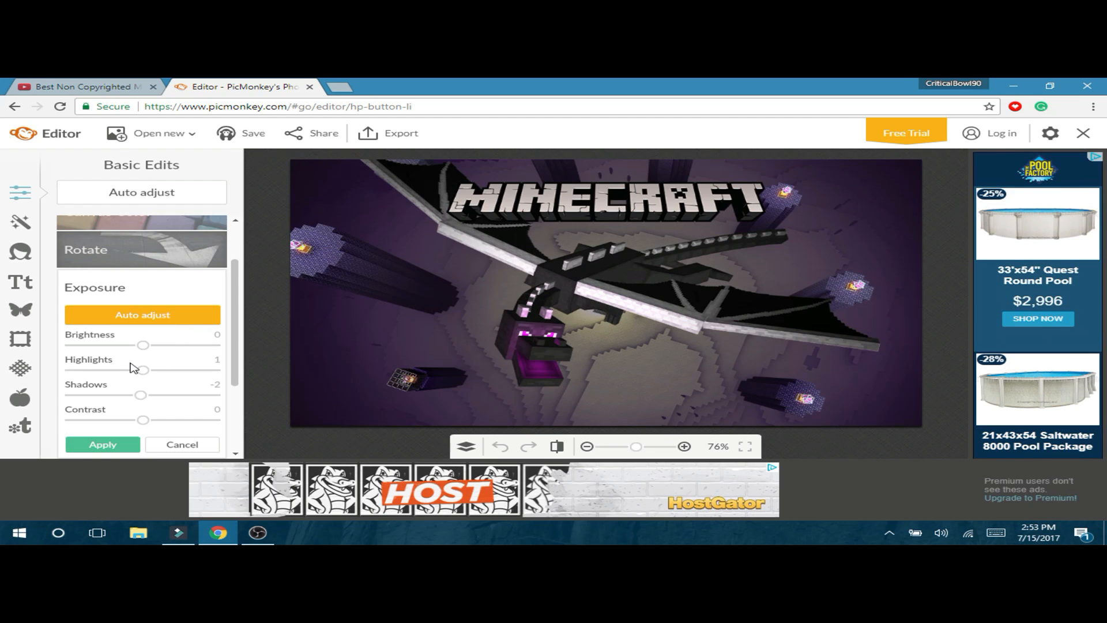
drag(144, 374, 163, 426)
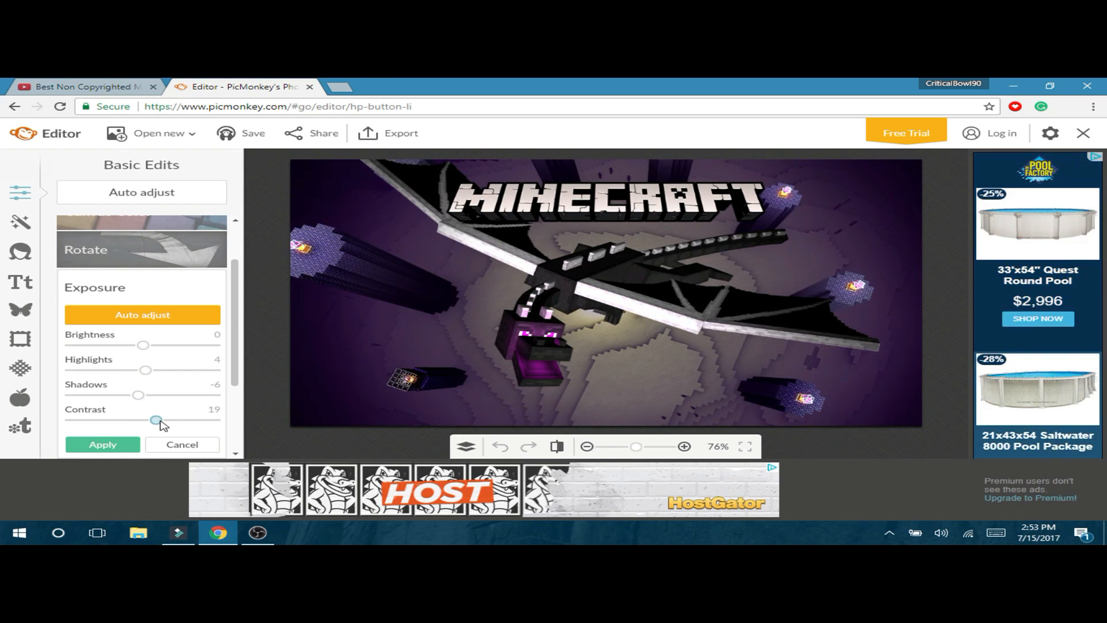
drag(161, 423, 165, 423)
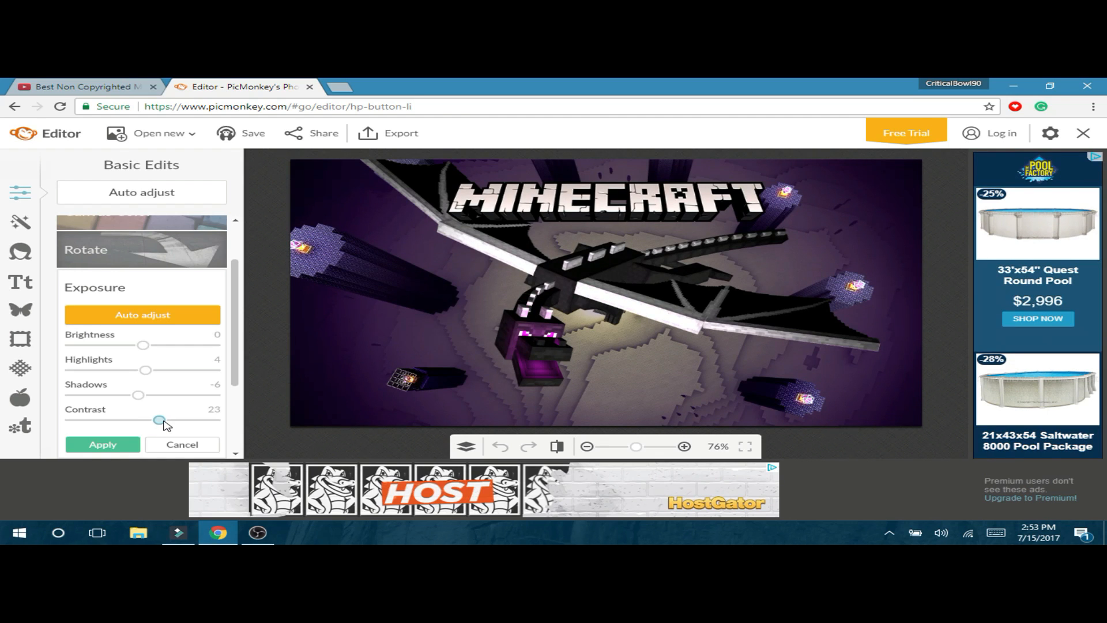
mouse_move(143, 346)
mouse_down()
mouse_move(154, 347)
mouse_move(144, 345)
mouse_up()
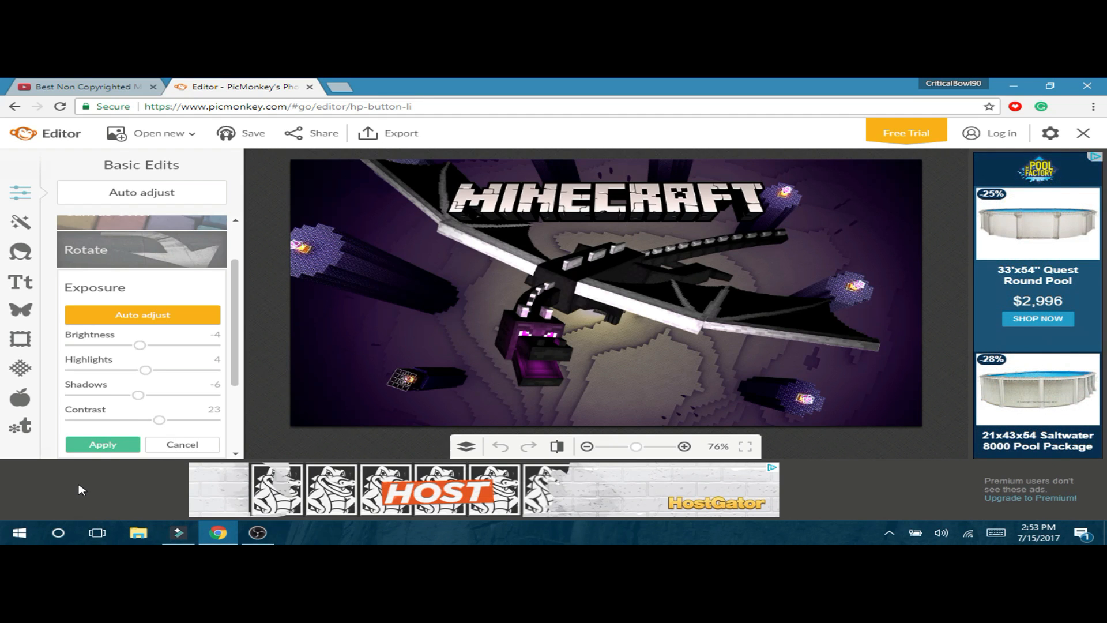
click(94, 447)
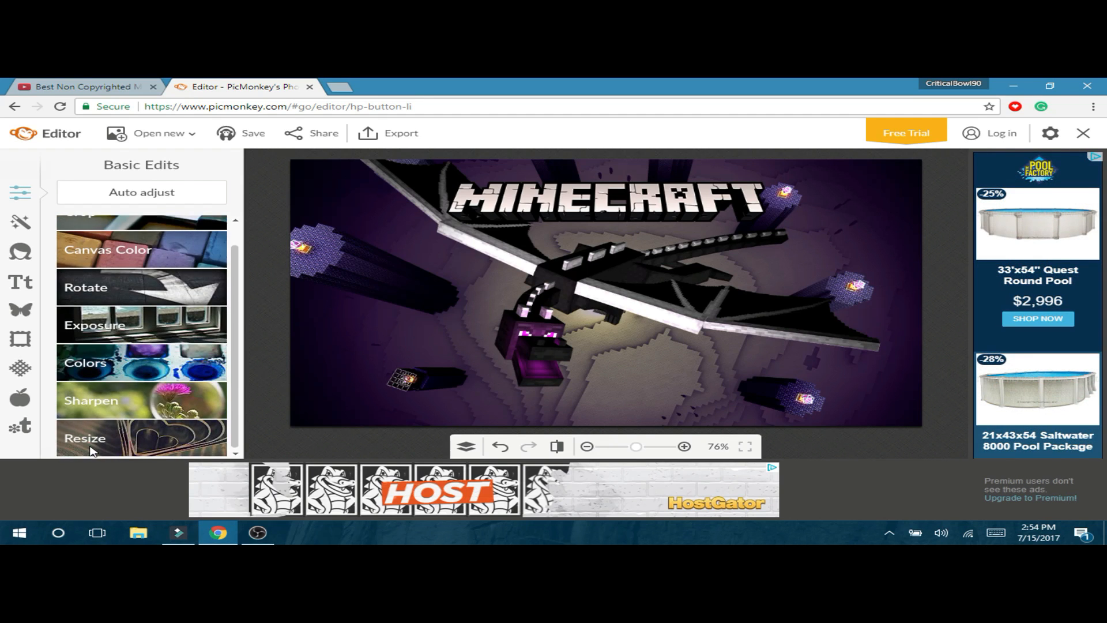
- Display the Tried and True photo effects list for the screenshot
scroll(157, 256, up, 1)
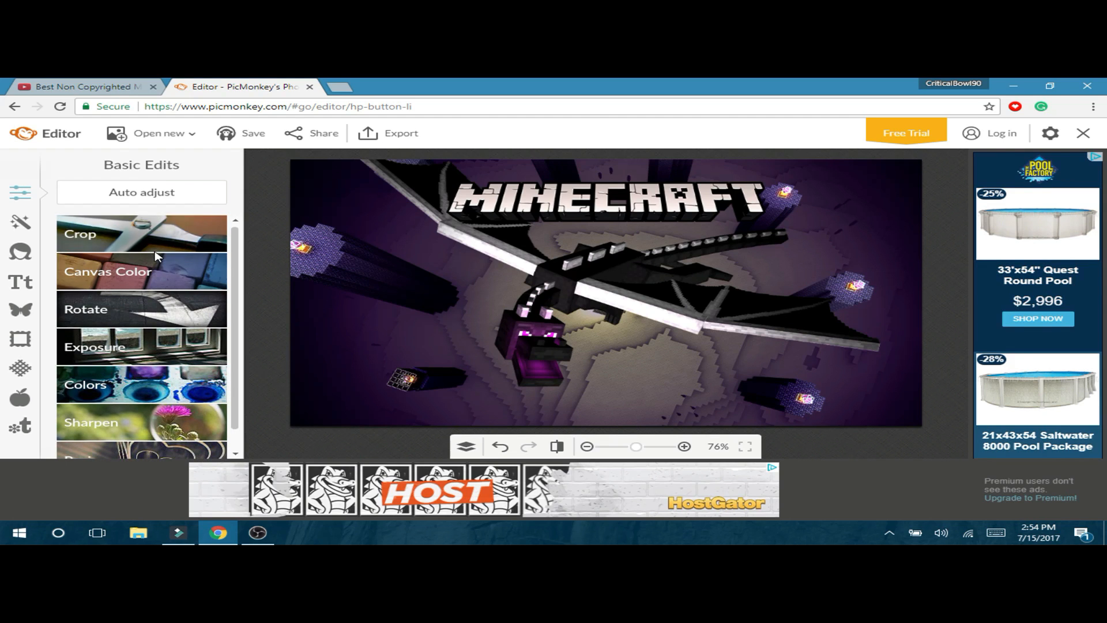
scroll(157, 256, down, 1)
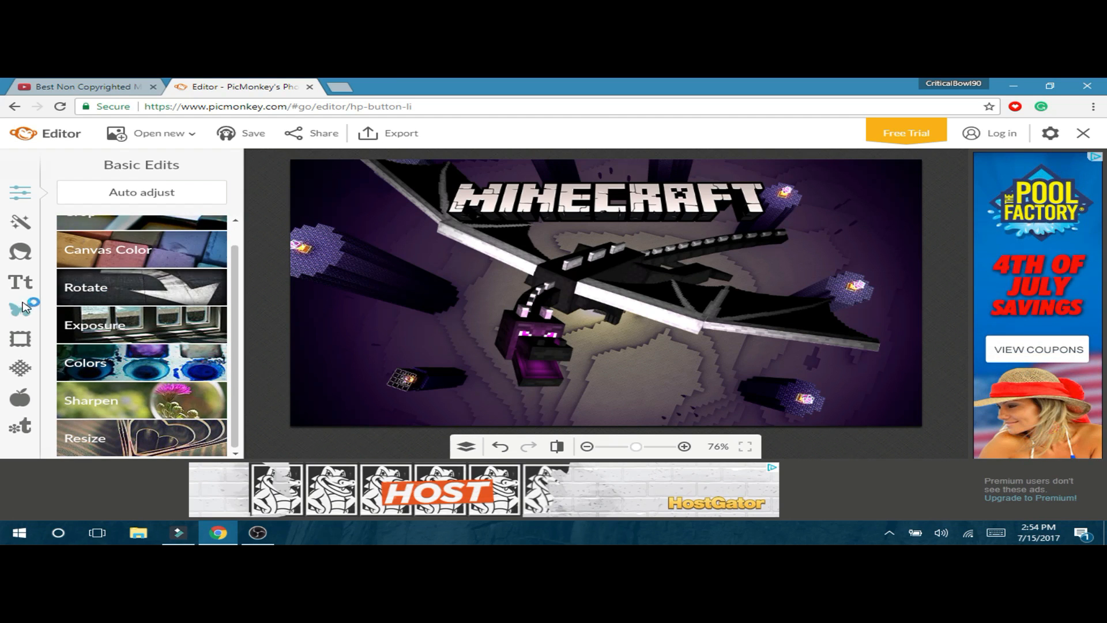
scroll(143, 333, up, 1)
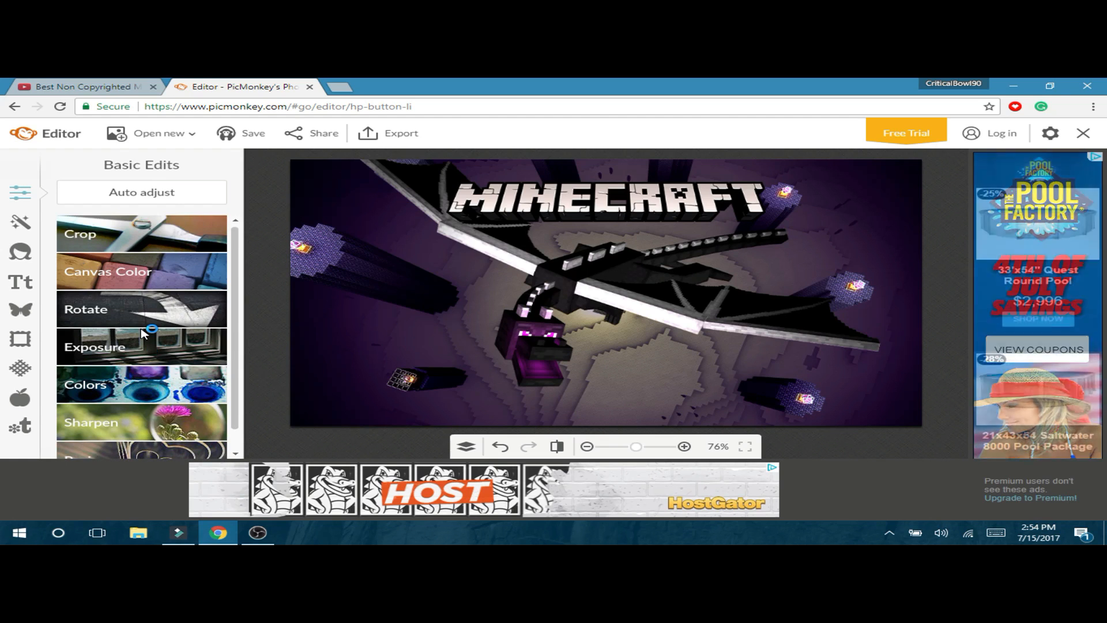
click(24, 232)
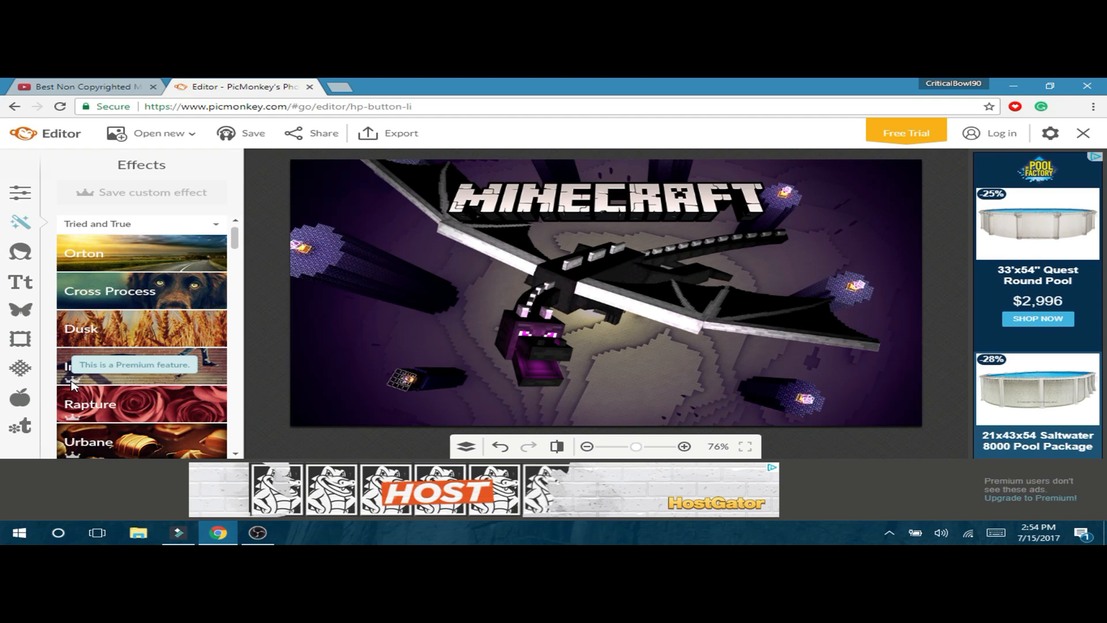
- Apply the red variant of the Cross Process effect at 30% fade
scroll(122, 366, down, 3)
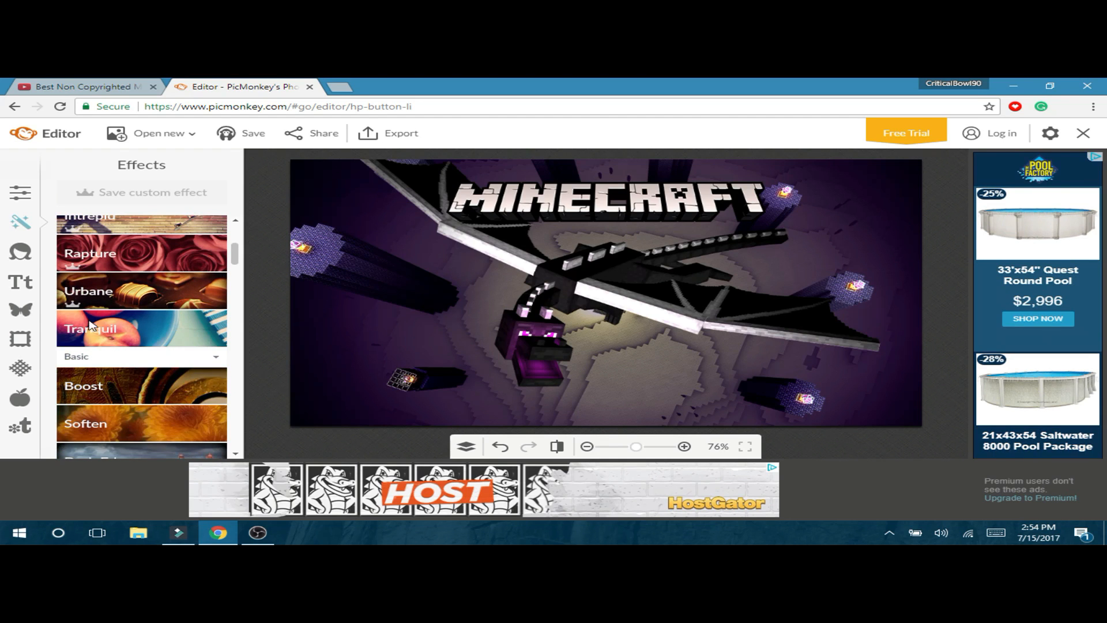
scroll(75, 306, up, 3)
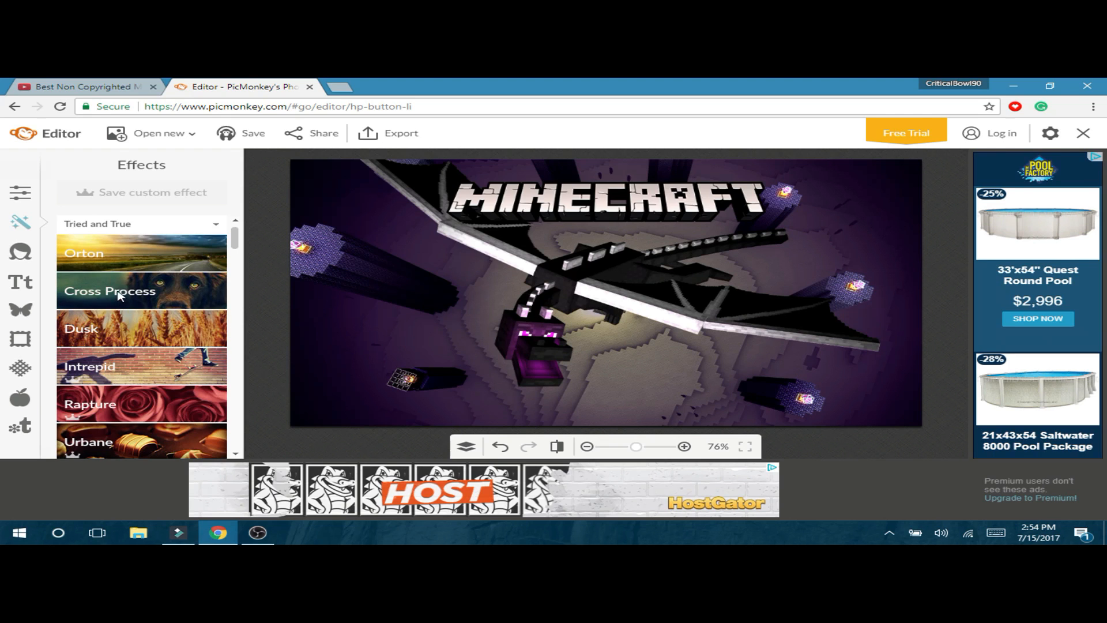
scroll(144, 288, down, 15)
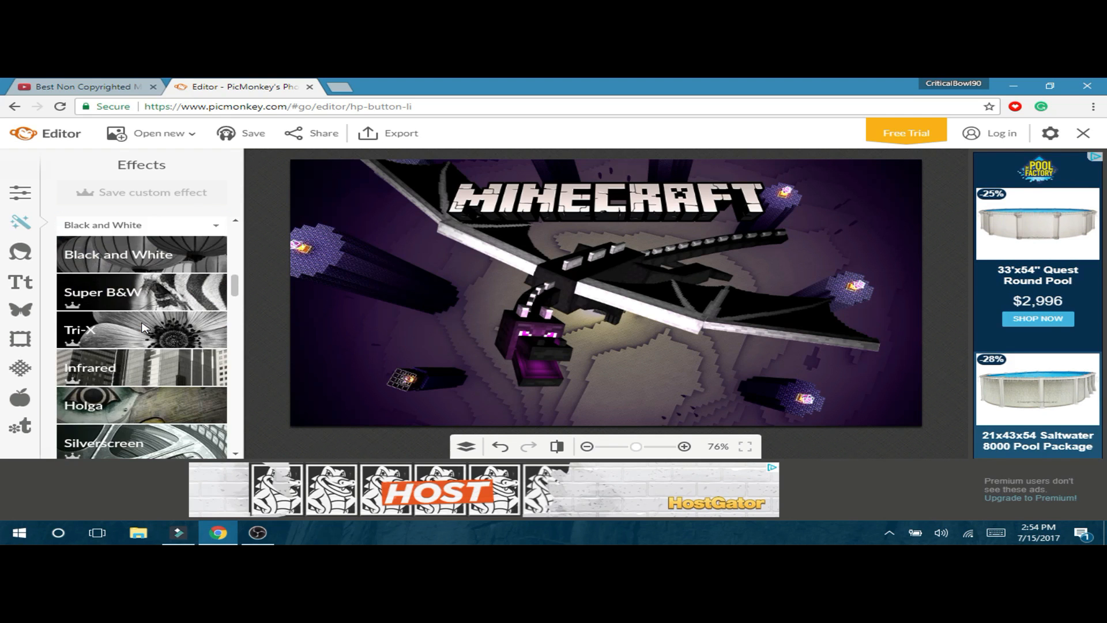
scroll(145, 329, down, 15)
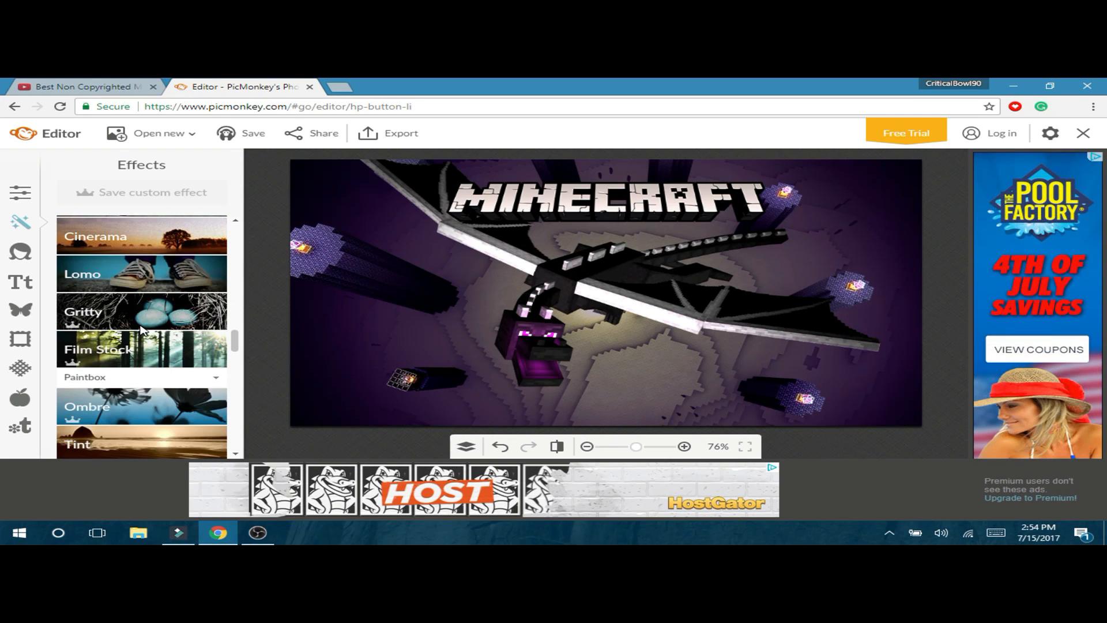
scroll(144, 330, up, 20)
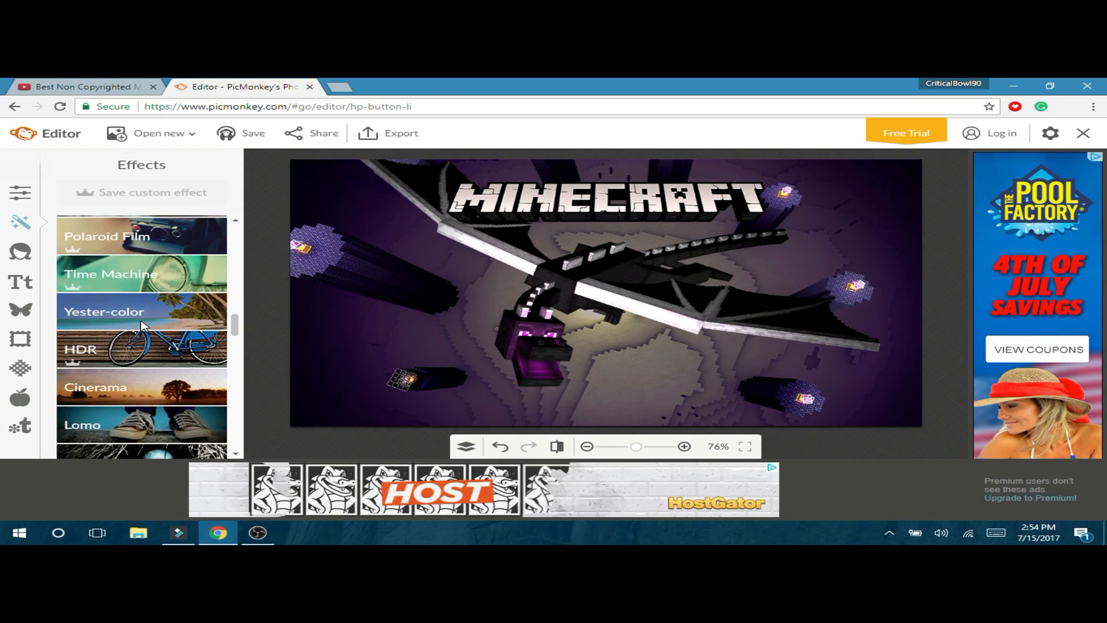
scroll(155, 321, up, 10)
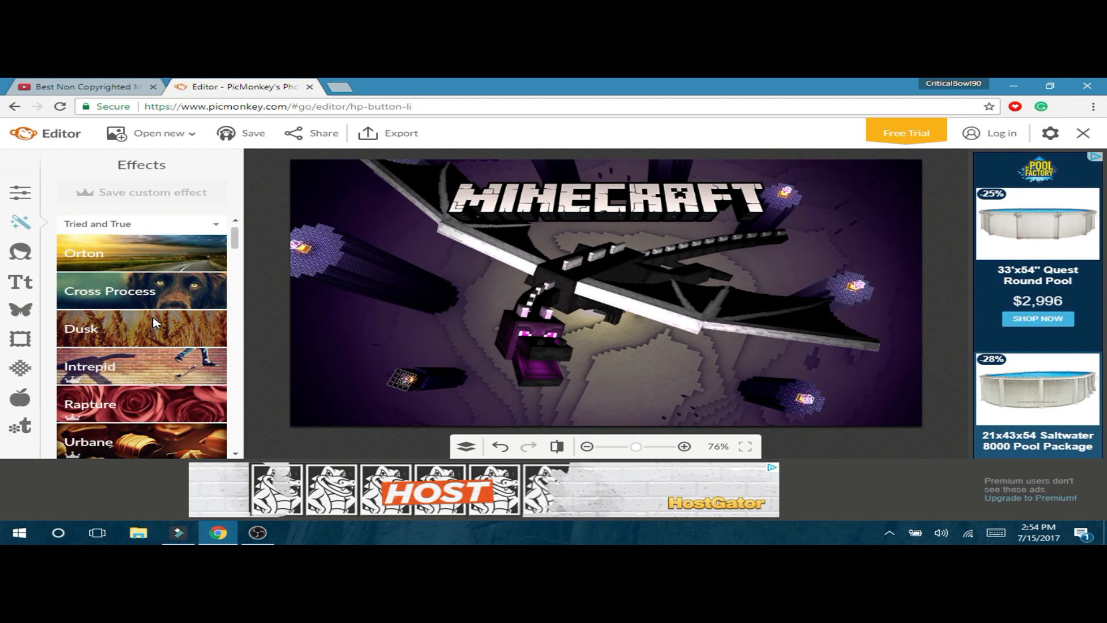
click(162, 285)
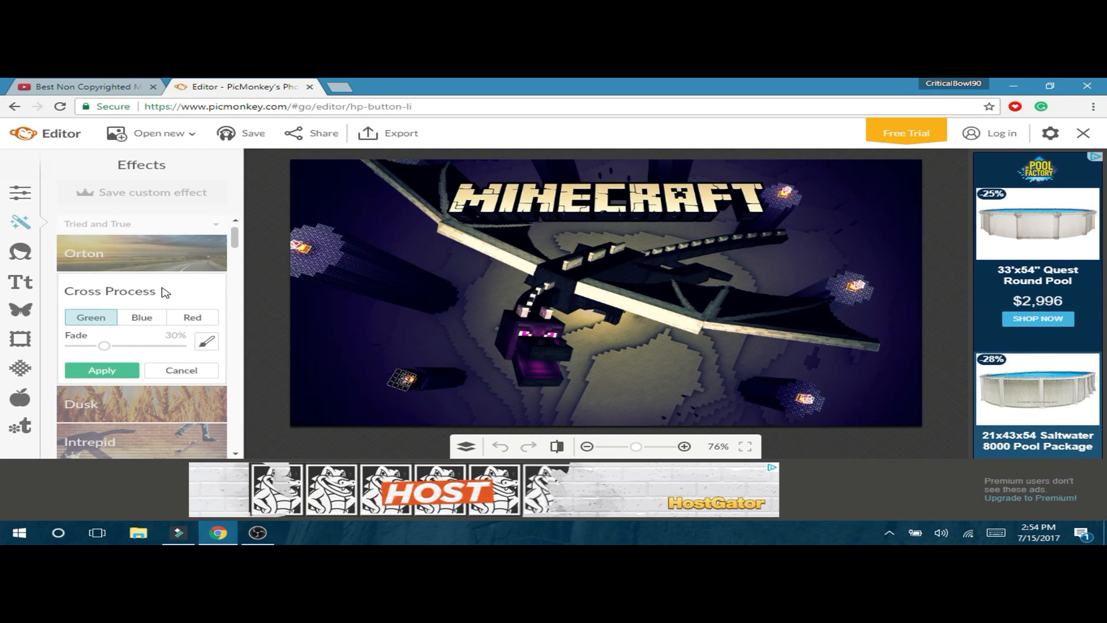
click(143, 317)
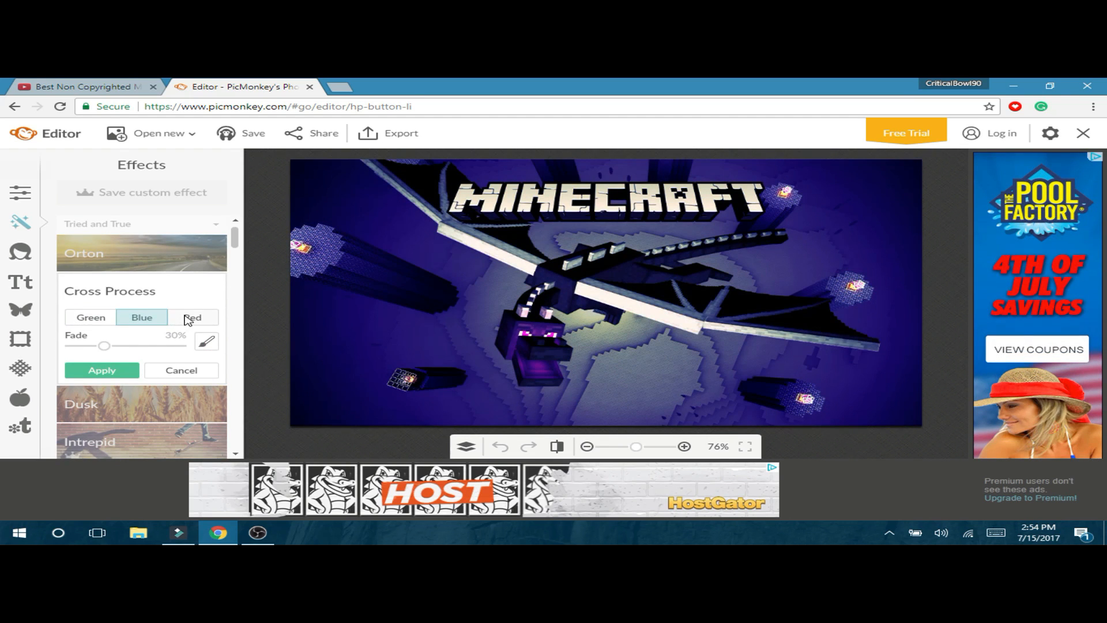
click(187, 320)
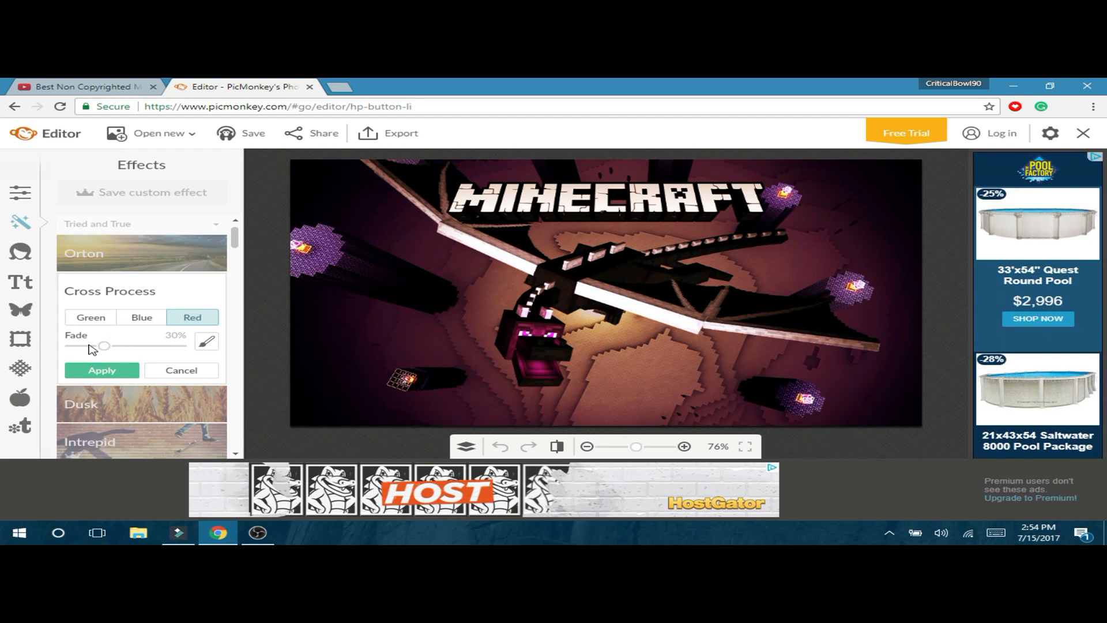
click(112, 372)
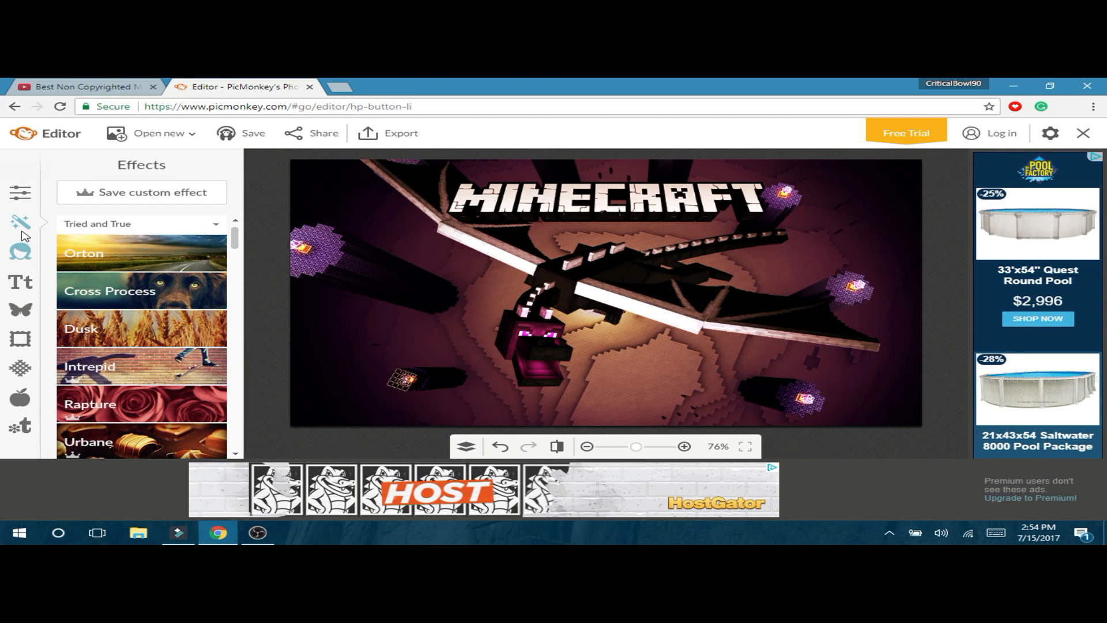
- Show the Touch Up tools and the Text panel with fonts like Poetsen One and Impact
click(33, 246)
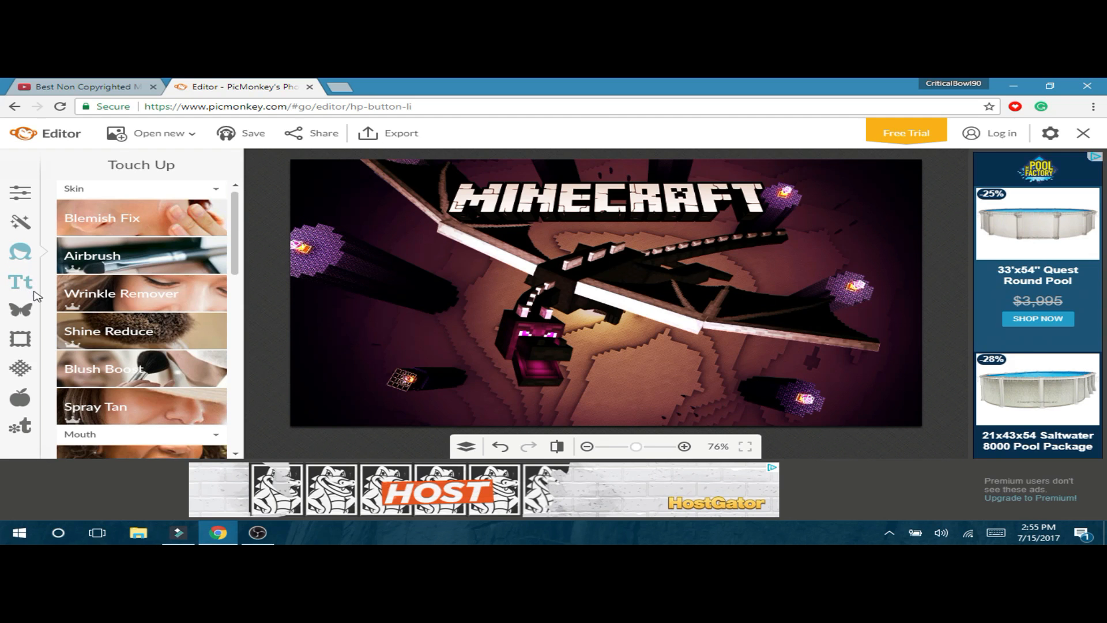
mouse_move(255, 537)
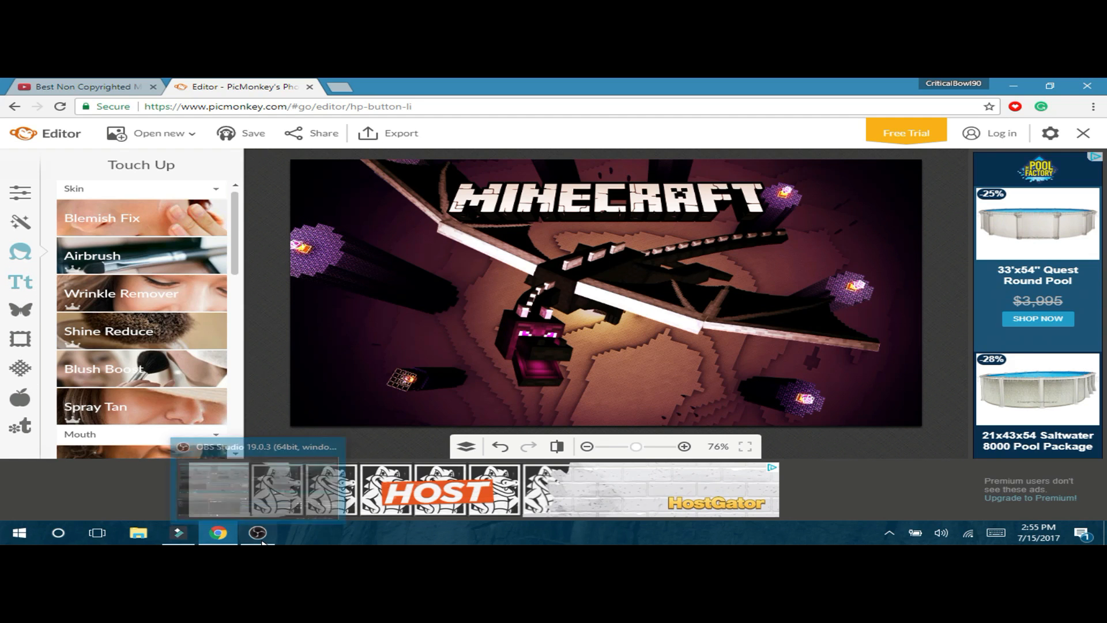
mouse_move(257, 467)
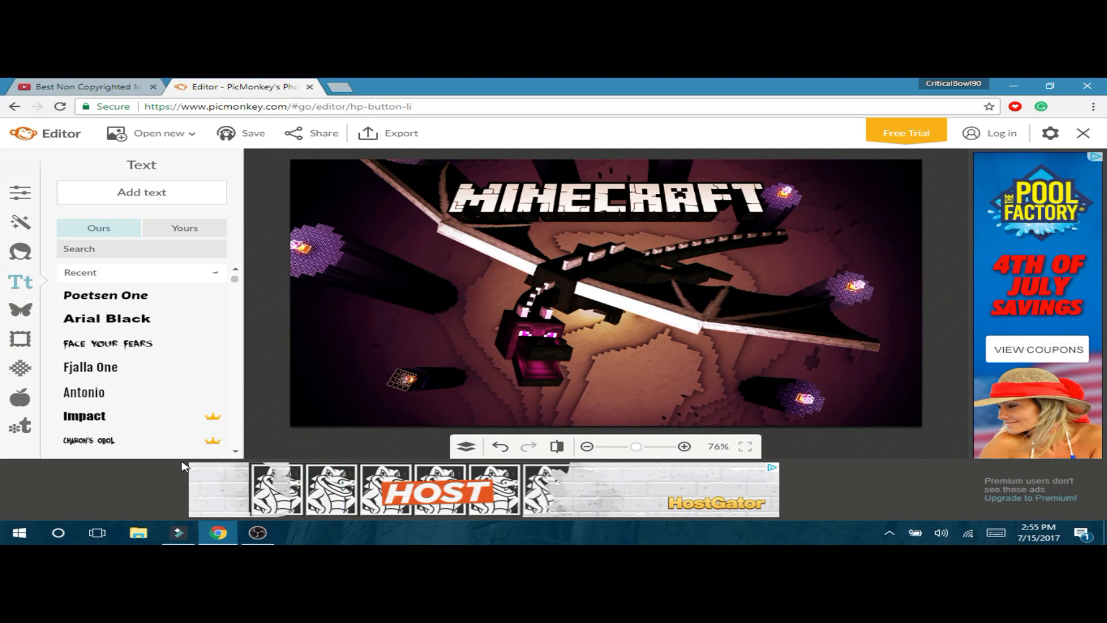
- Restore down the OBS window and move it to the bottom of the screen
click(268, 538)
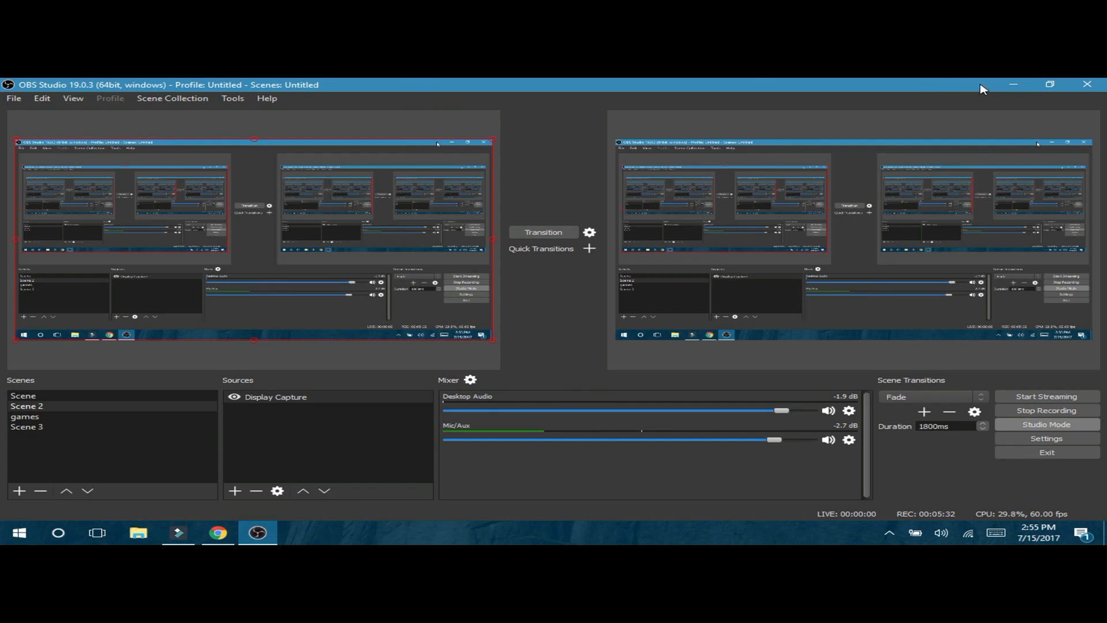
click(1050, 85)
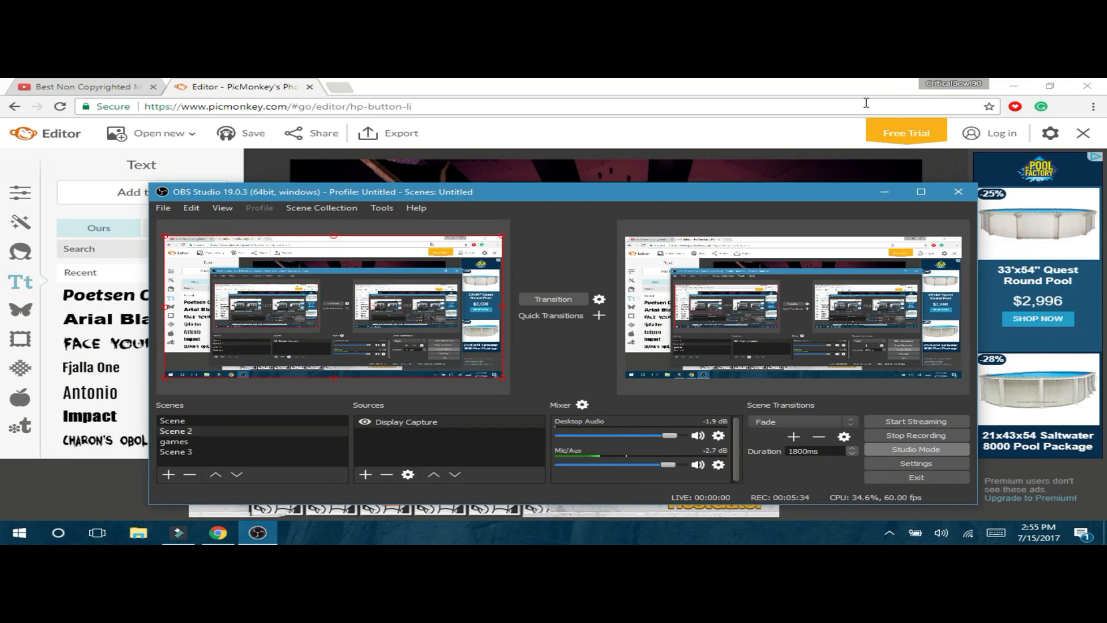
drag(780, 199, 846, 527)
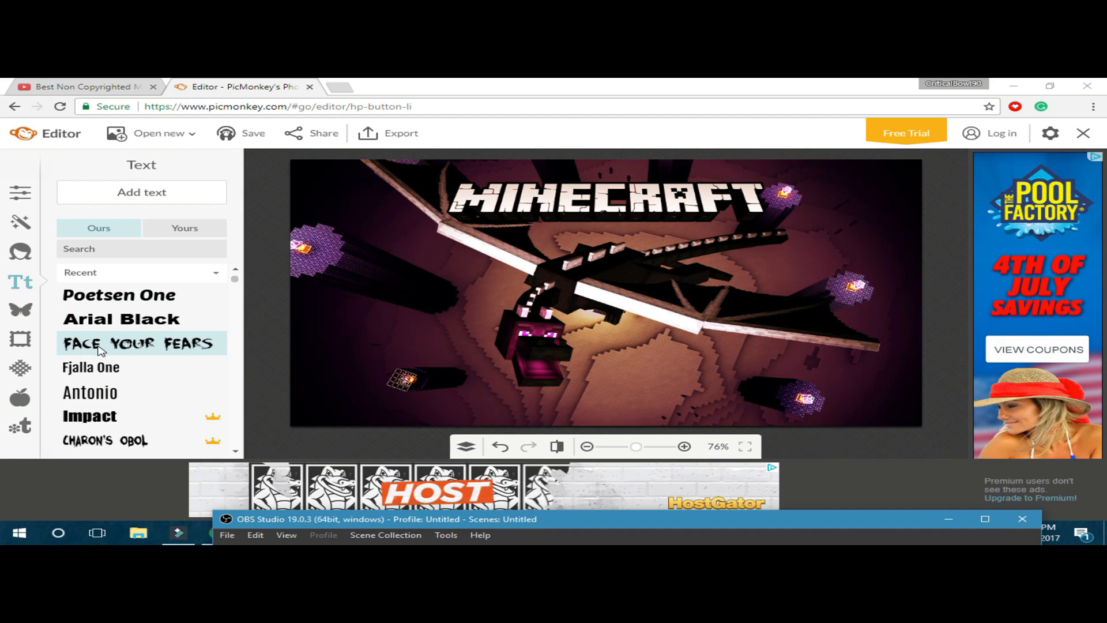
- Place a placeholder text box in the FACE YOUR FEARS font on the screenshot
click(102, 350)
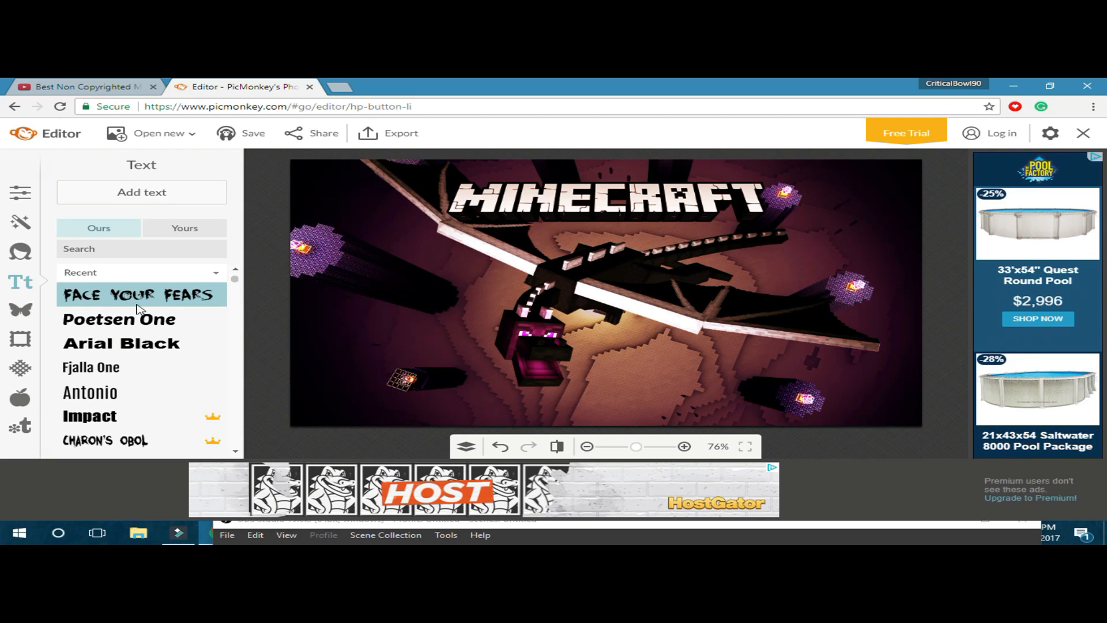
click(173, 304)
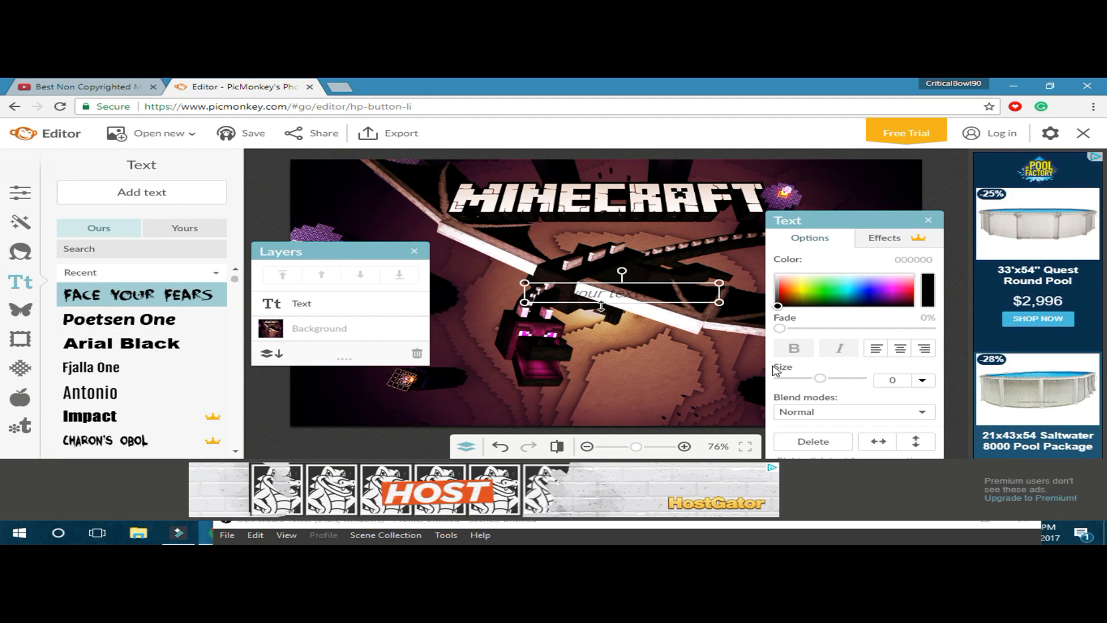
- Delete the first text layer, add a new one and stretch it across the image at size 90
click(826, 443)
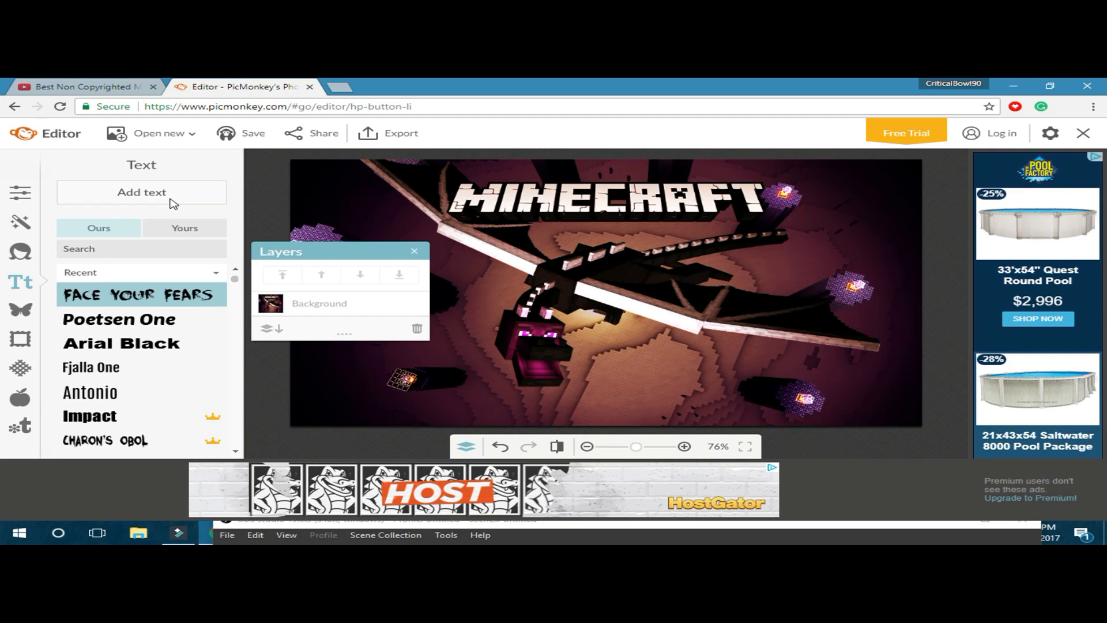
click(141, 192)
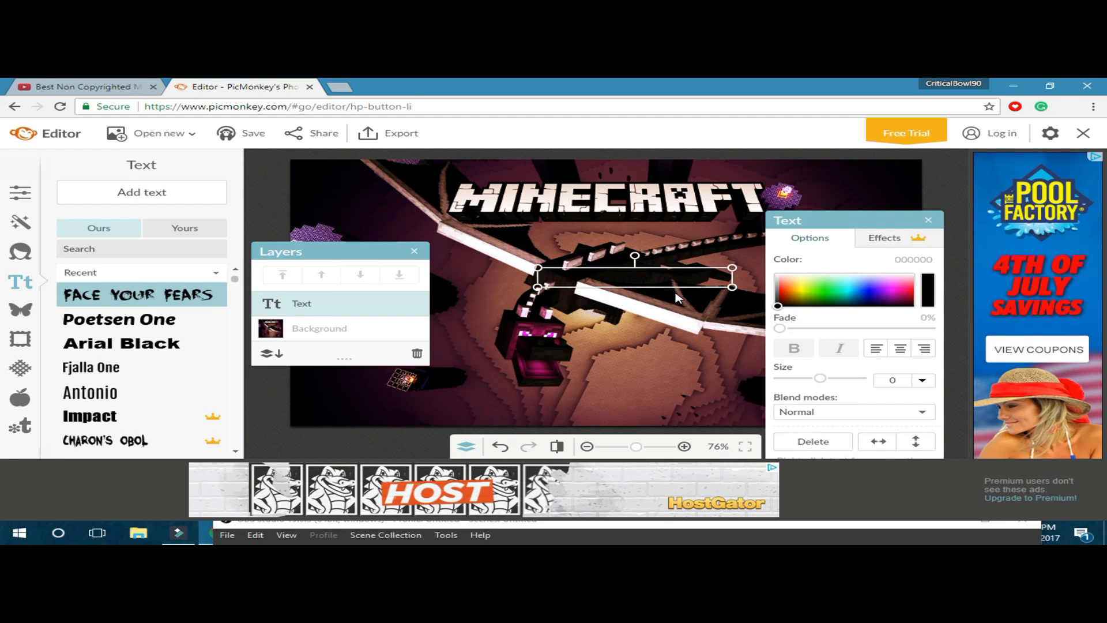
drag(675, 289, 678, 309)
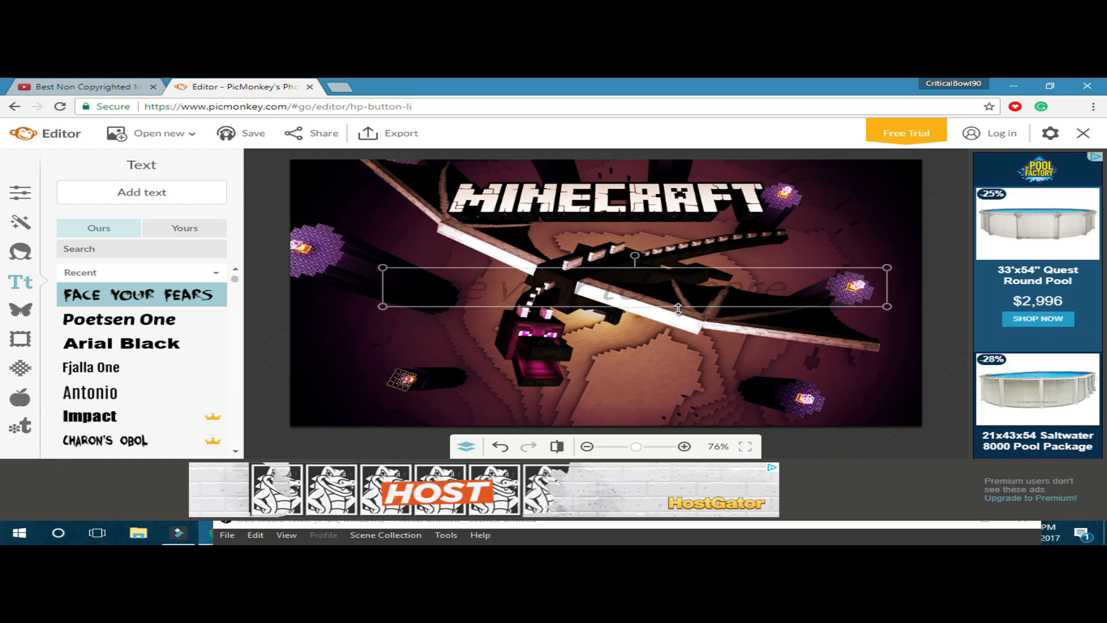
double_click(667, 288)
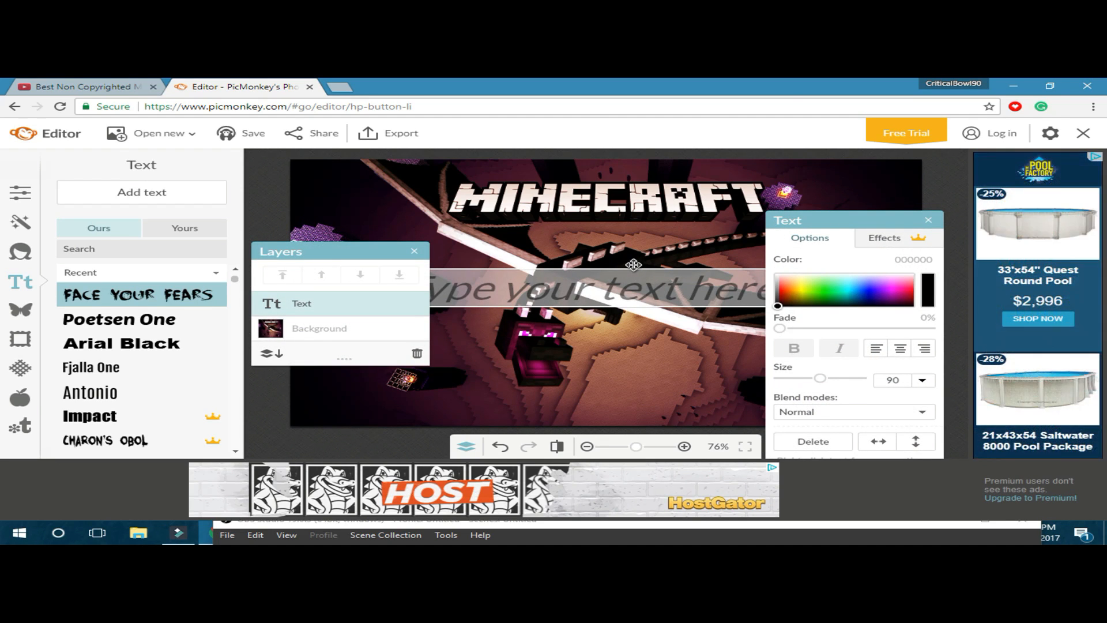
- Enlarge the purple 'THE END!!!!' text and move it down toward the bottom of the screenshot
click(695, 228)
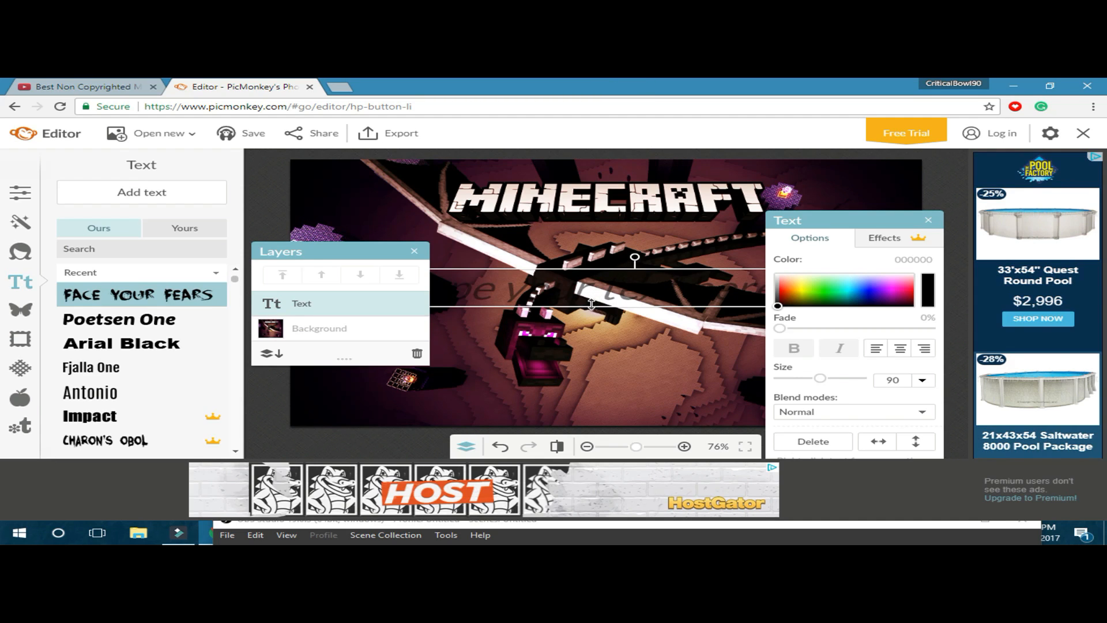
drag(587, 305, 596, 311)
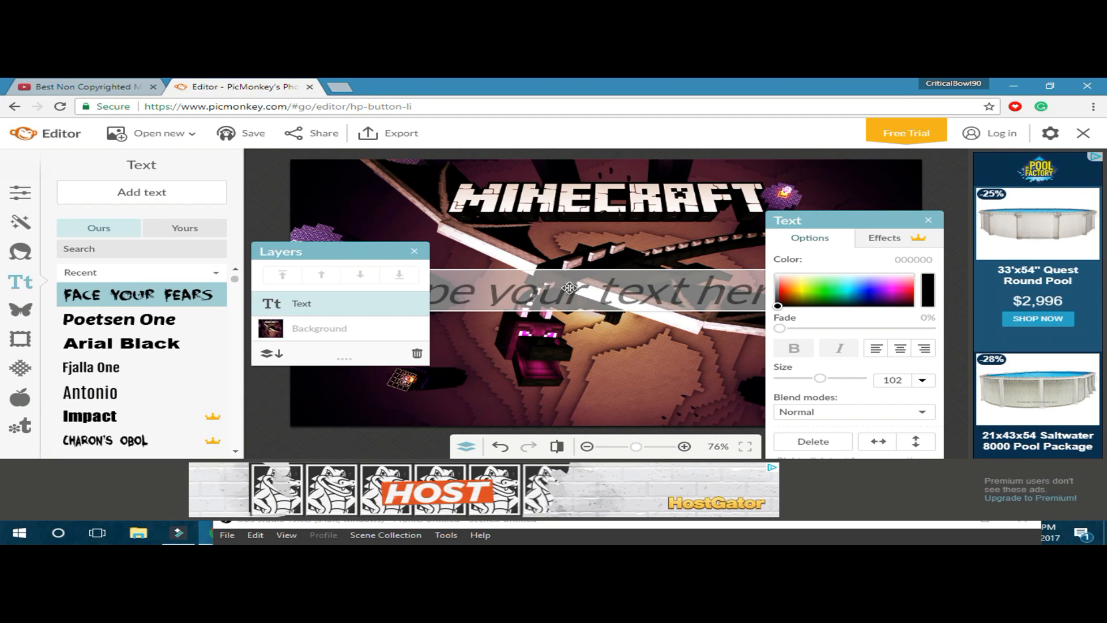
click(617, 374)
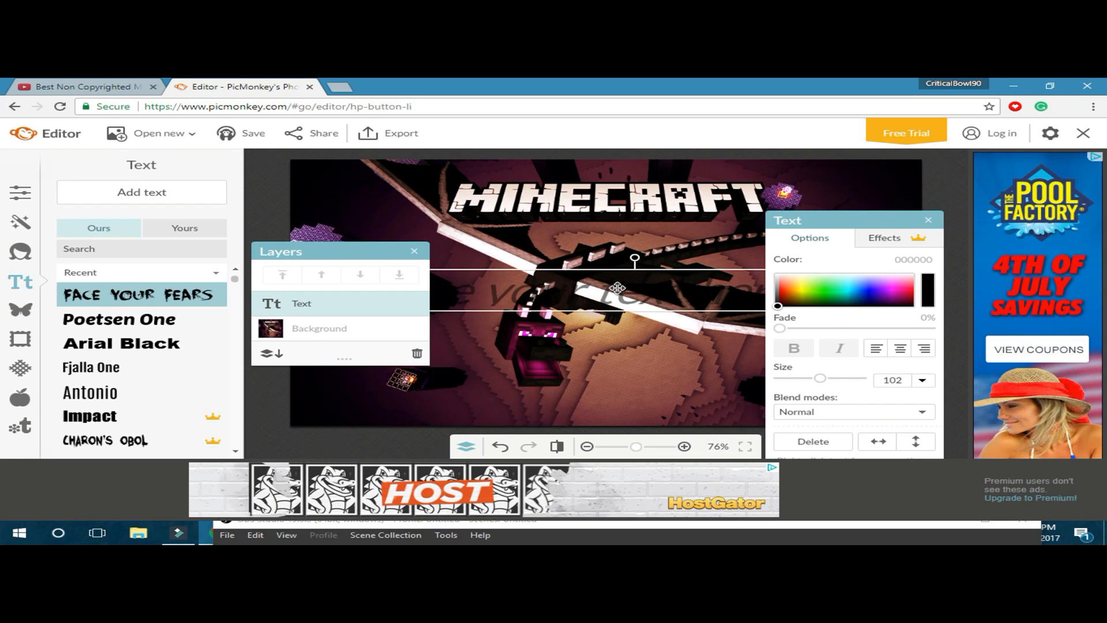
drag(618, 287, 639, 296)
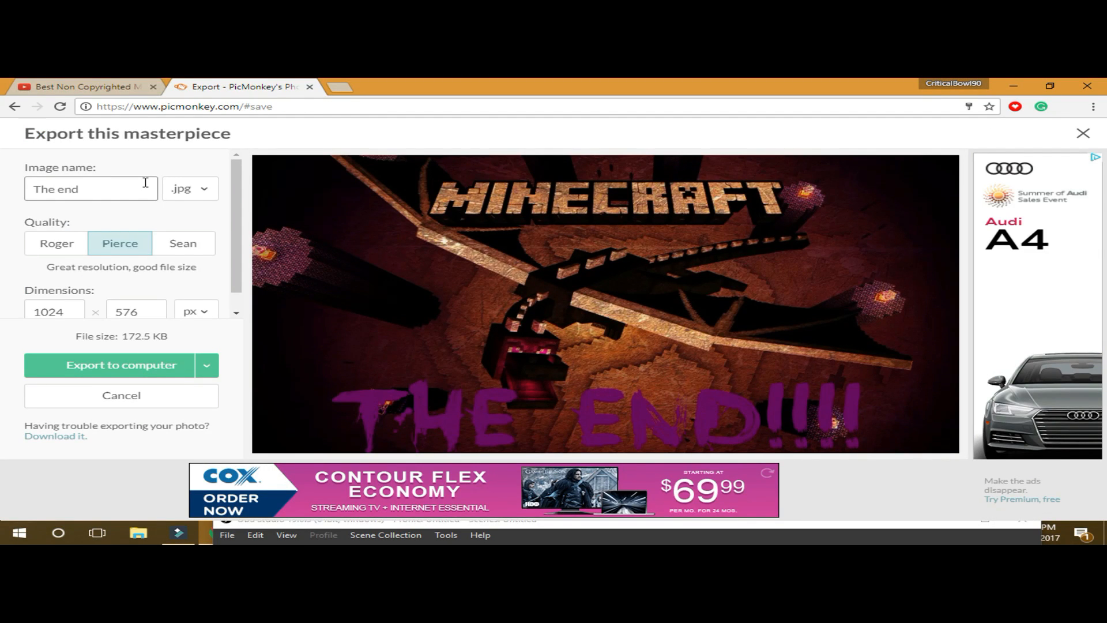
- Append '!!!!!!' to the 'The end' image name and export it as a JPG
text(!!!!!!!!!!!!!!!!!)
click(121, 364)
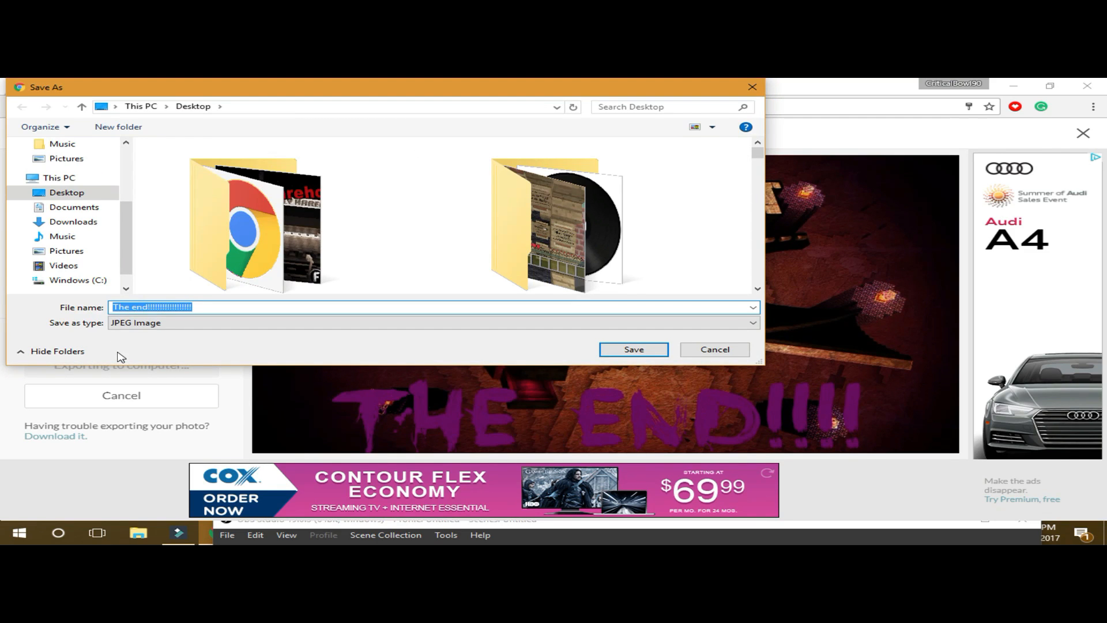
- Switch the Save As location from Downloads to the Desktop and save the exported JPEG there
click(70, 221)
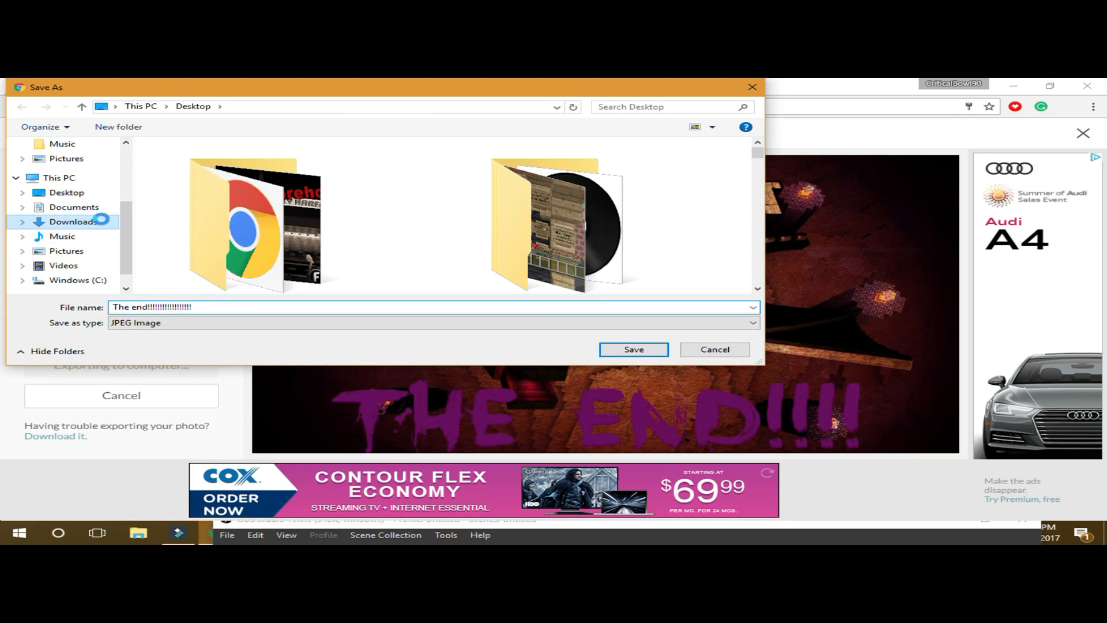
click(35, 196)
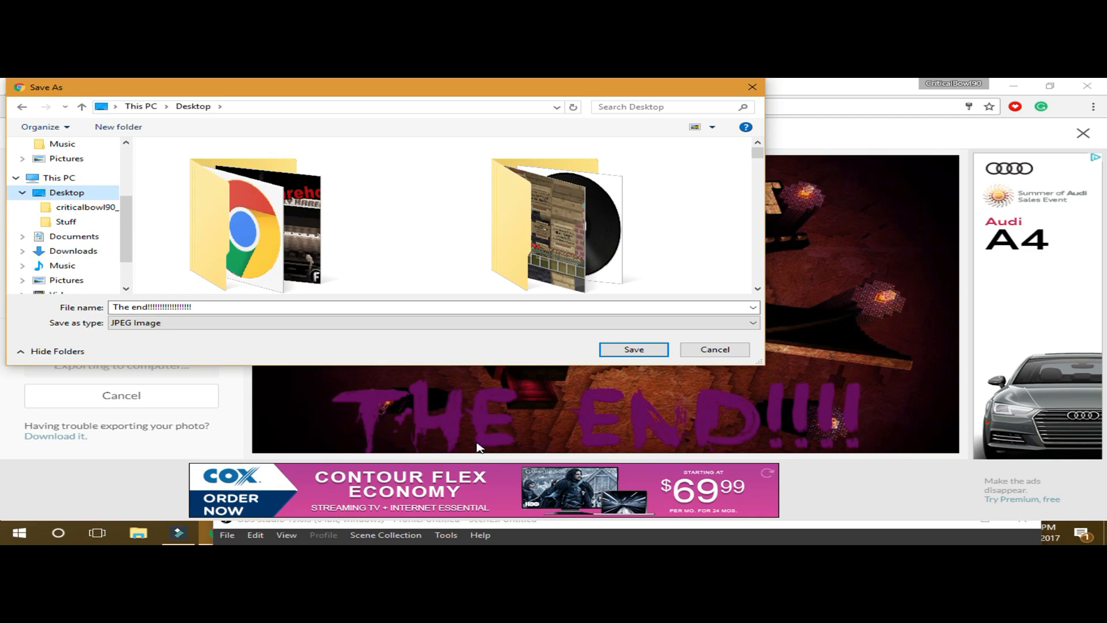
click(606, 353)
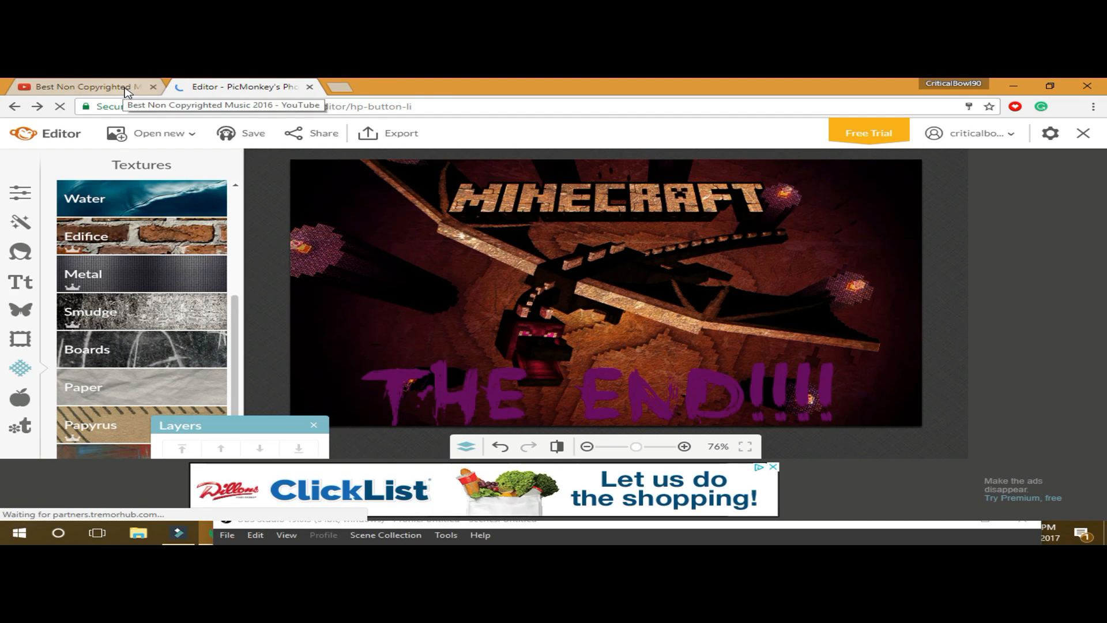
- Switch to the YouTube browser tab and open My channel
key(ctrl+shift+Tab)
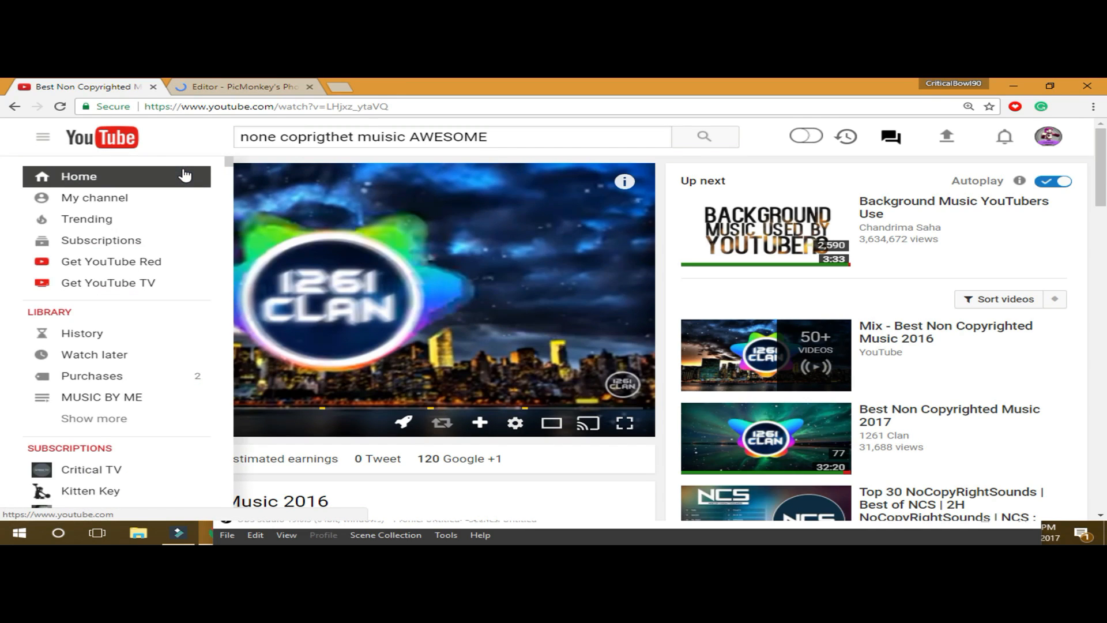
click(133, 201)
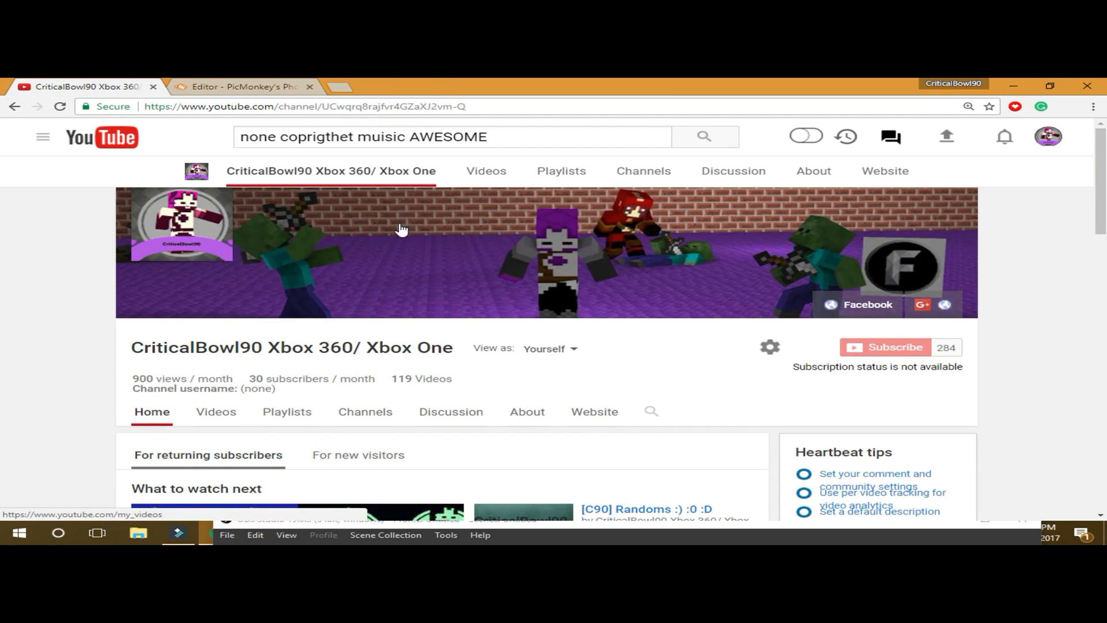
- Open Video Manager from the channel page to list all uploaded videos
scroll(382, 285, down, 5)
scroll(381, 285, up, 3)
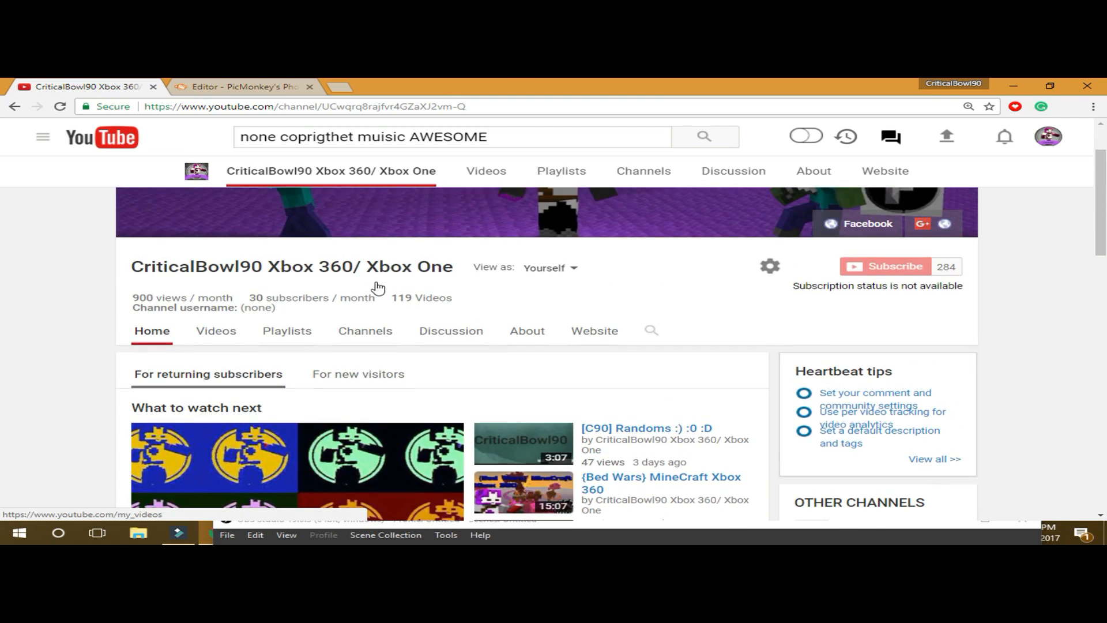
scroll(378, 286, up, 2)
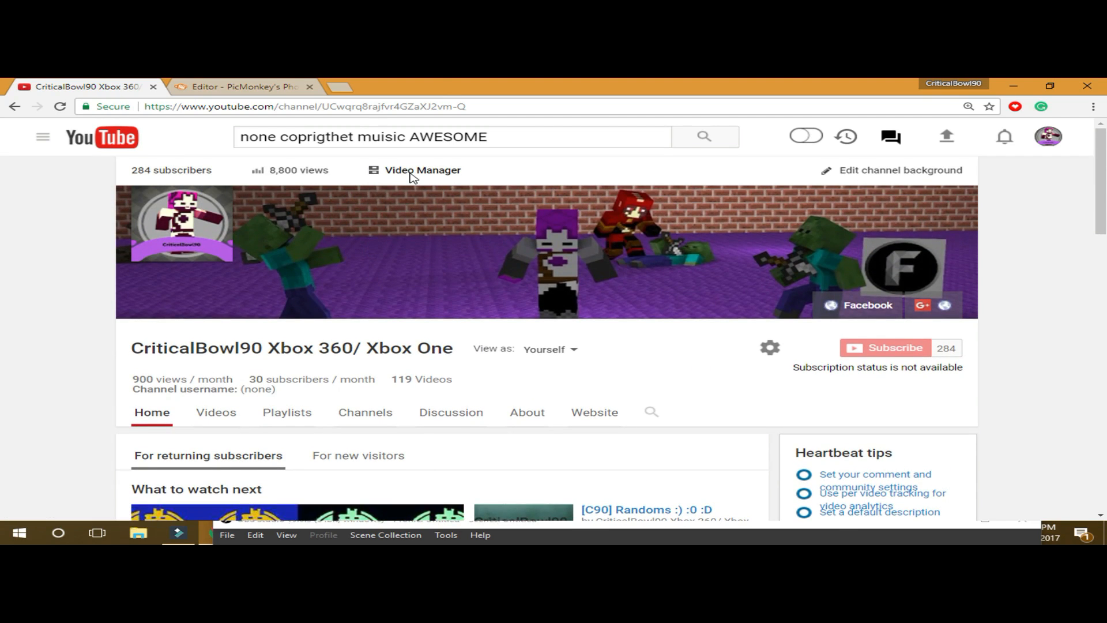
click(412, 174)
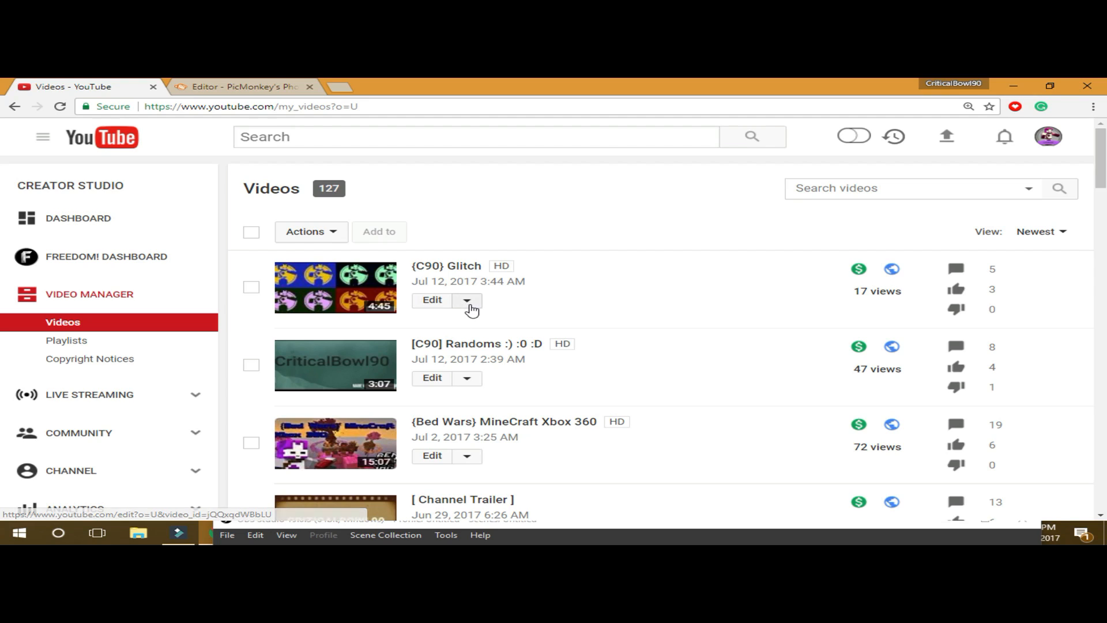
- Open the Edit page for the {C90} Glitch video in Video Manager
click(469, 303)
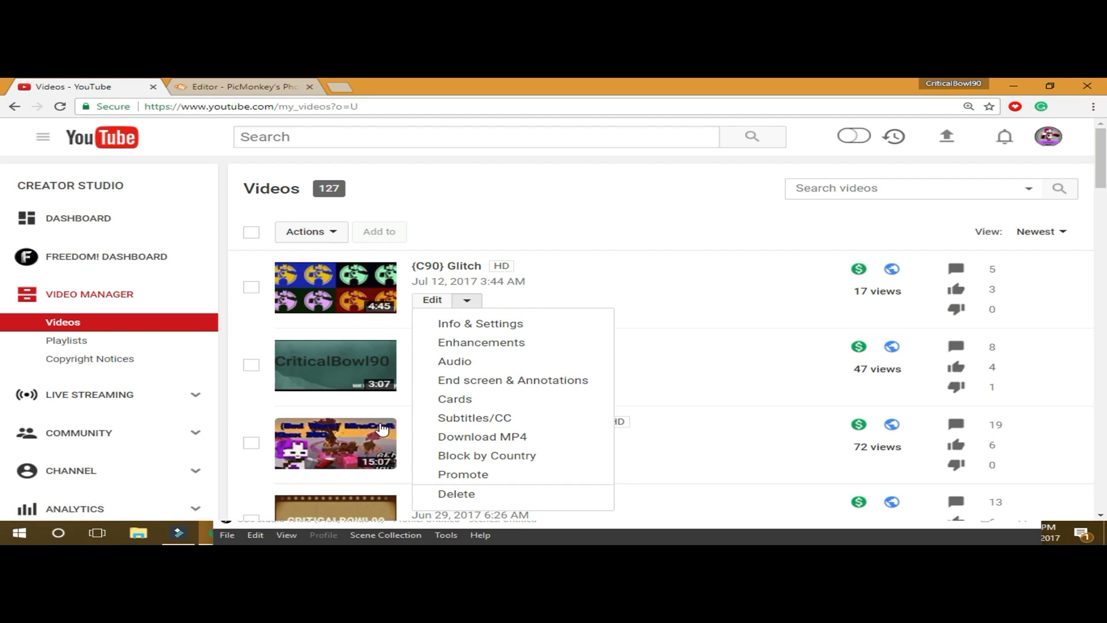
click(469, 309)
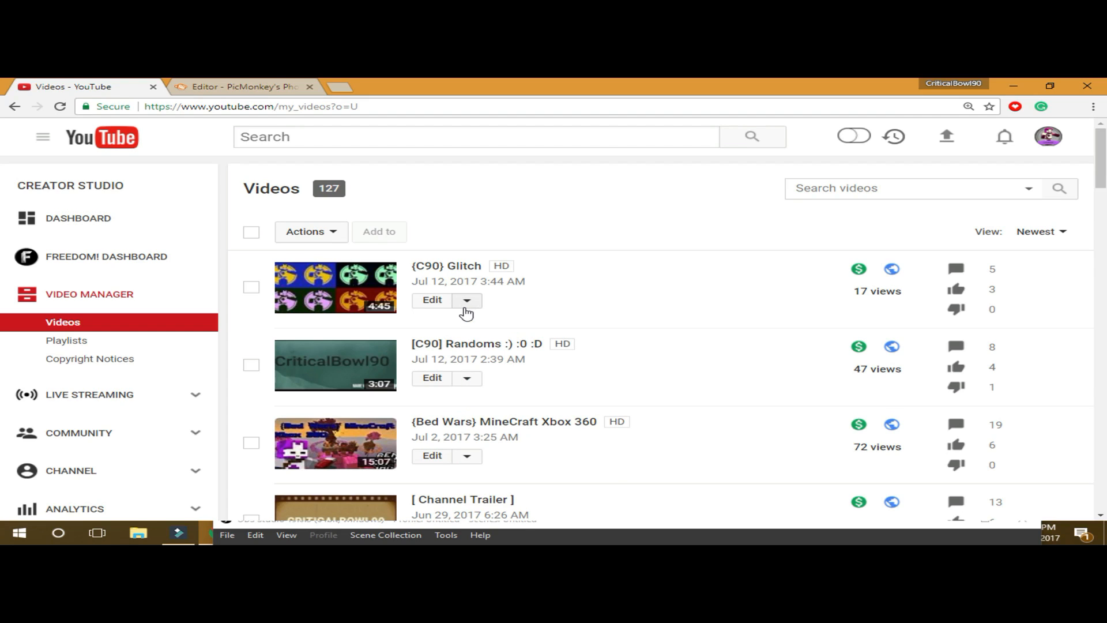
click(438, 301)
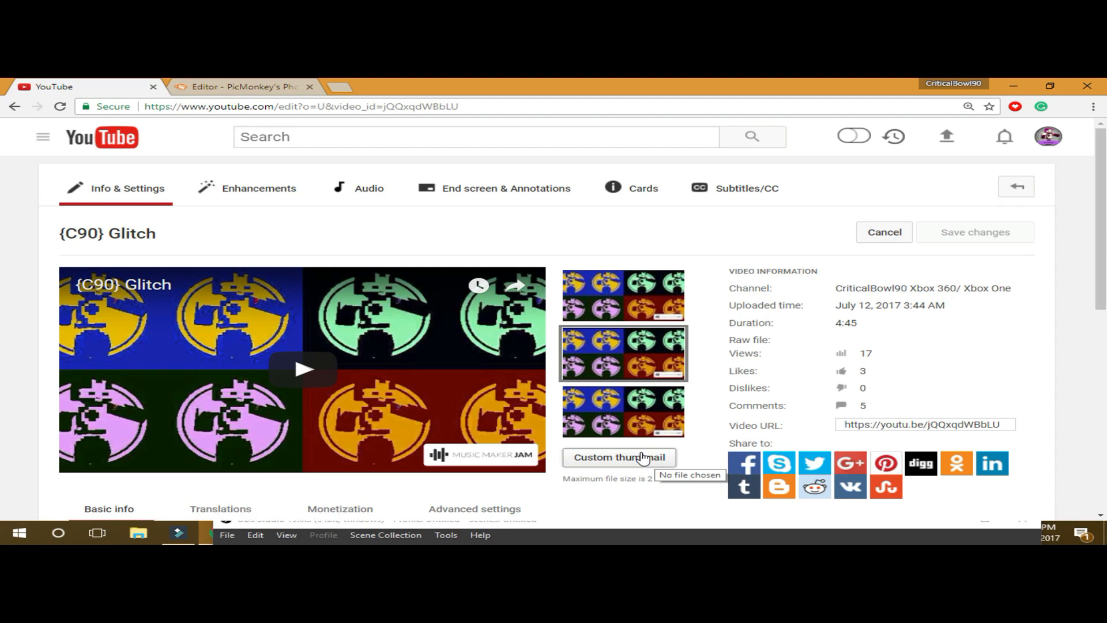
- Upload the Desktop image 'The end!!!' as the Glitch video's custom thumbnail
click(639, 460)
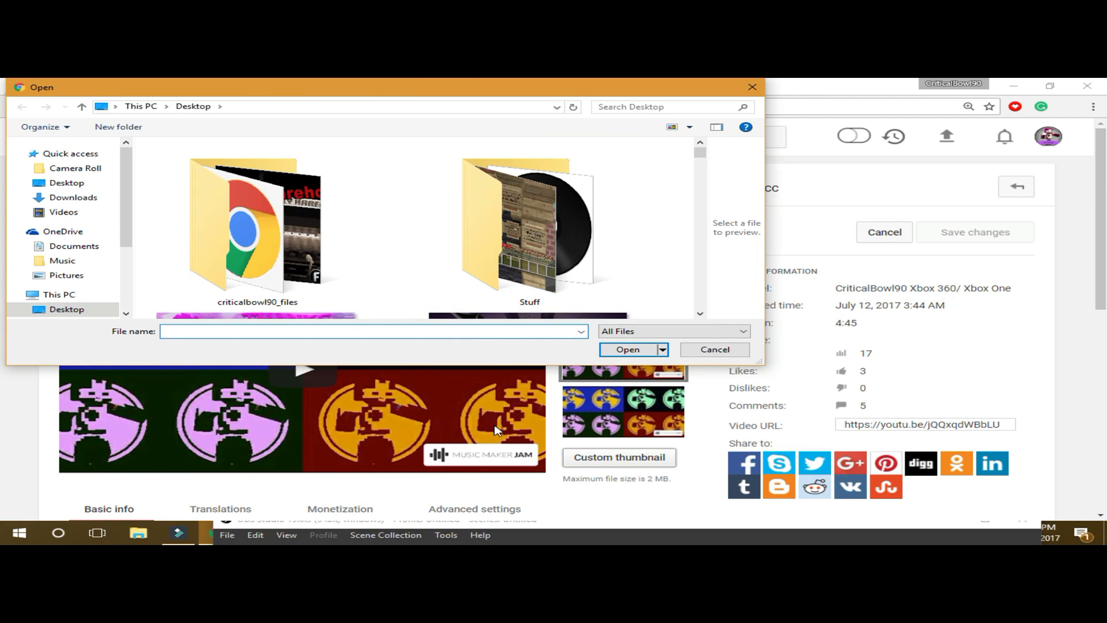
scroll(483, 262, down, 2)
scroll(497, 276, down, 4)
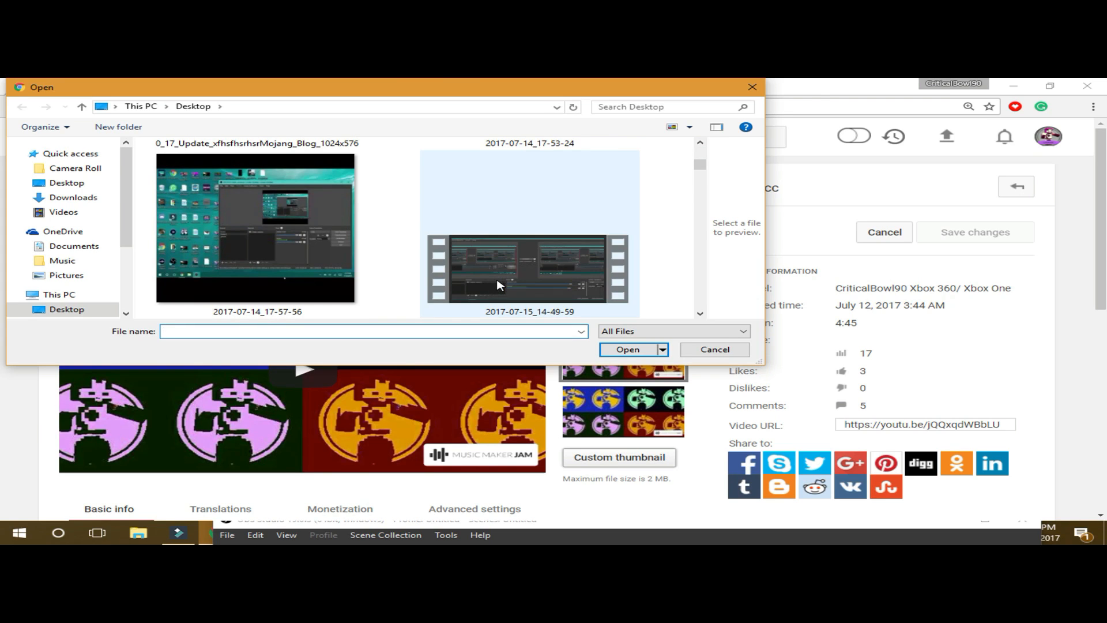
scroll(501, 285, down, 2)
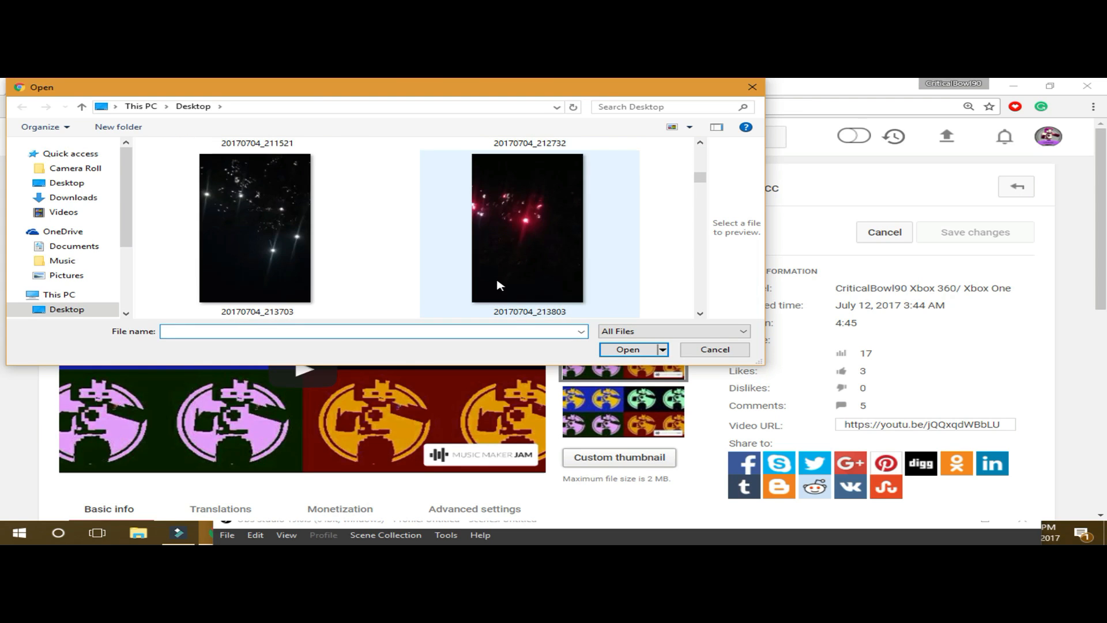
click(104, 311)
scroll(504, 290, down, 2)
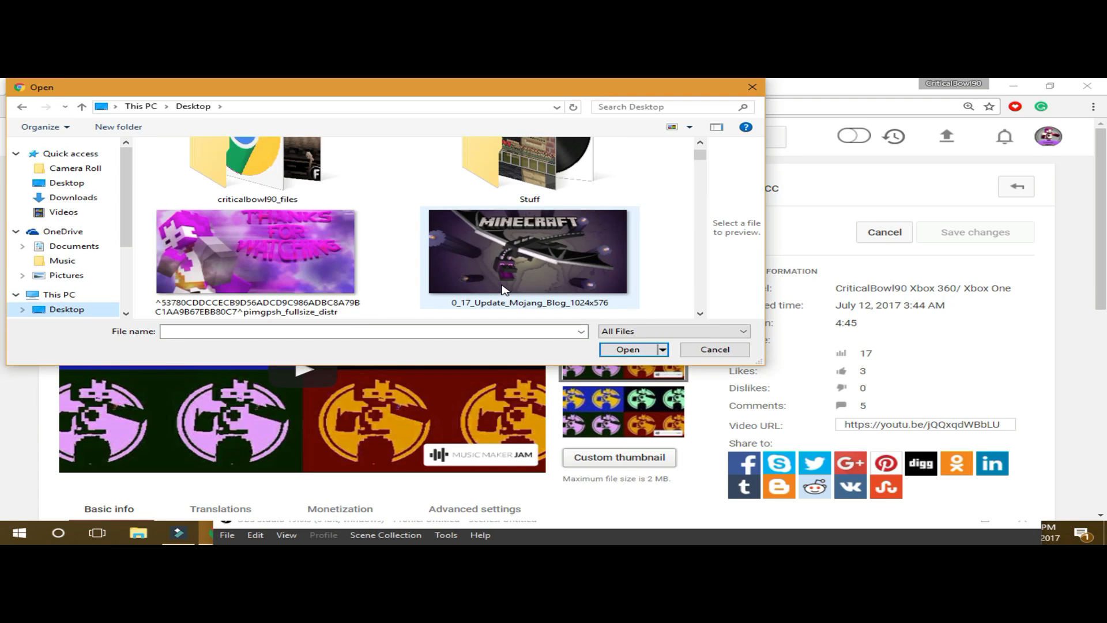
scroll(502, 292, down, 3)
scroll(501, 291, up, 3)
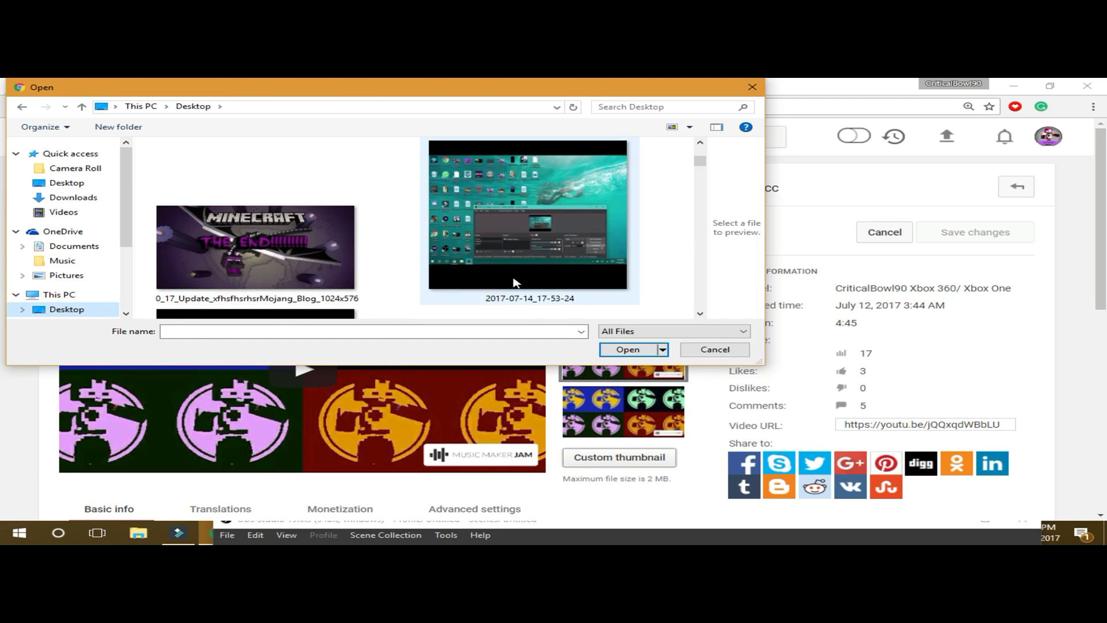
scroll(519, 280, down, 3)
scroll(518, 279, down, 8)
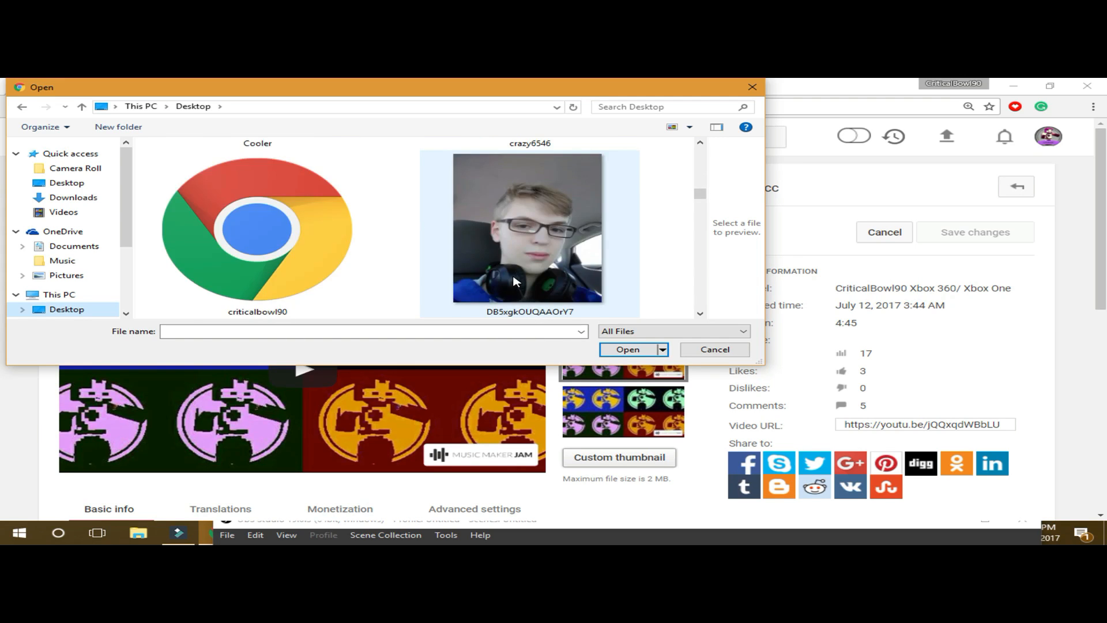
scroll(516, 282, down, 10)
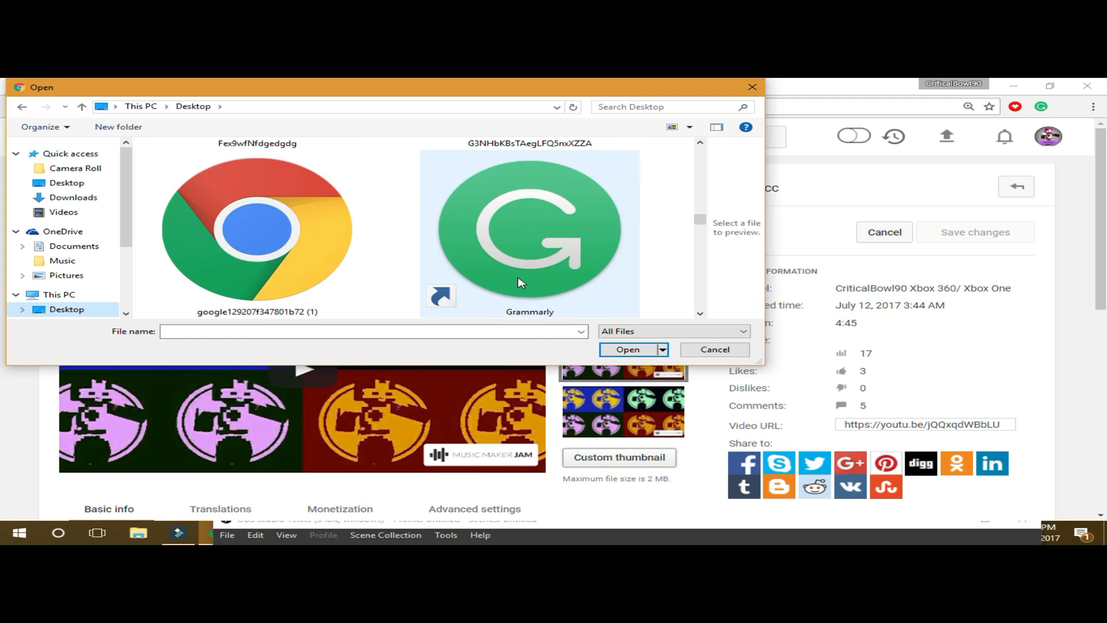
scroll(522, 281, down, 10)
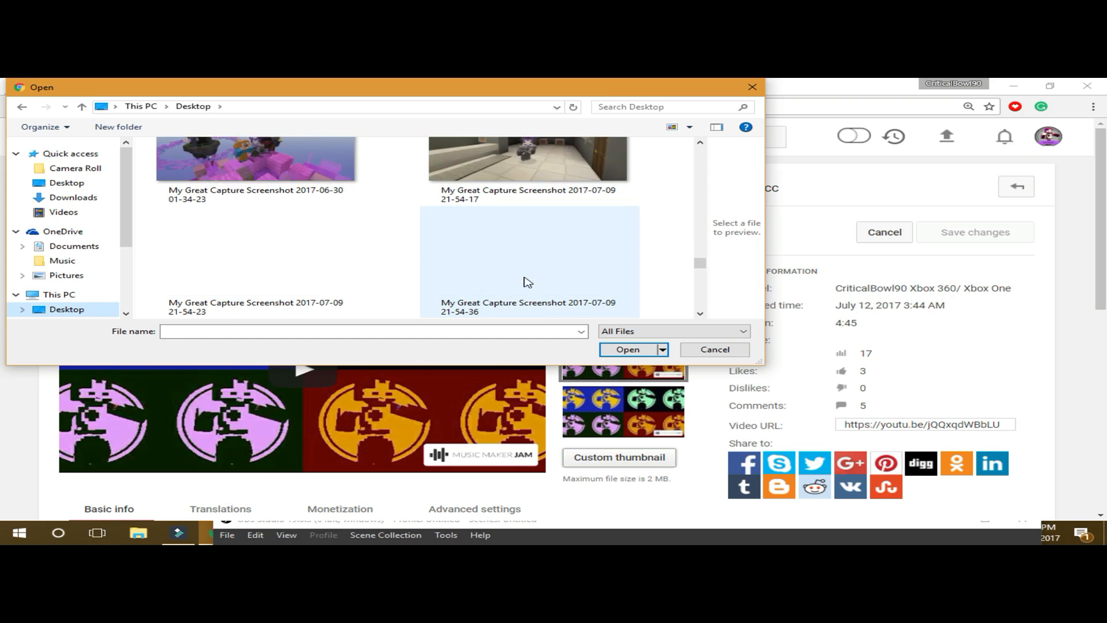
scroll(531, 274, down, 5)
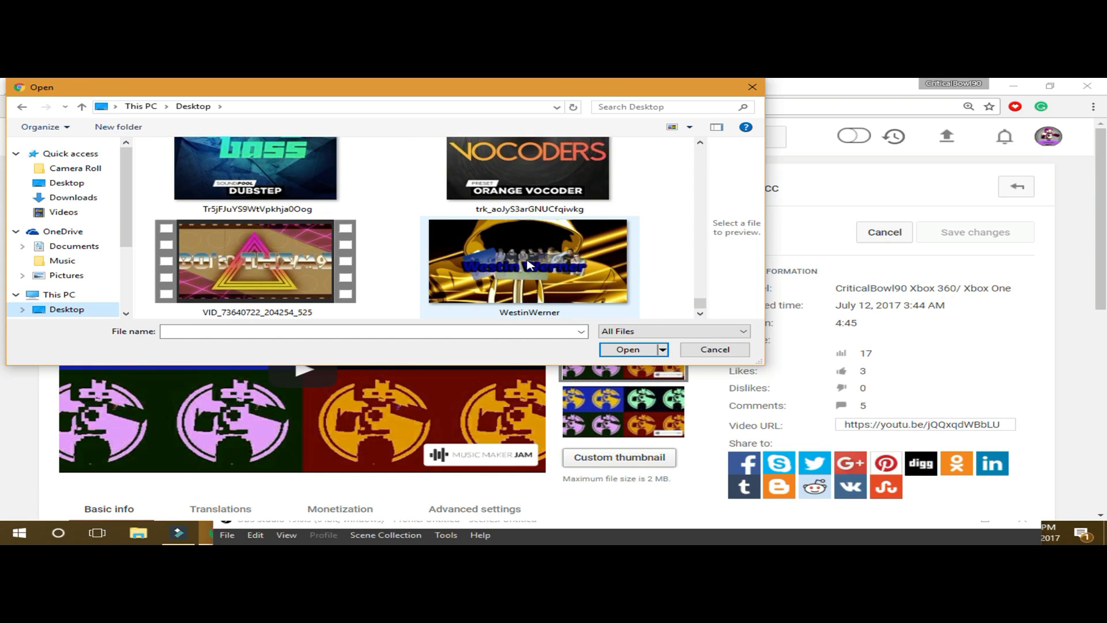
scroll(530, 265, up, 10)
double_click(536, 264)
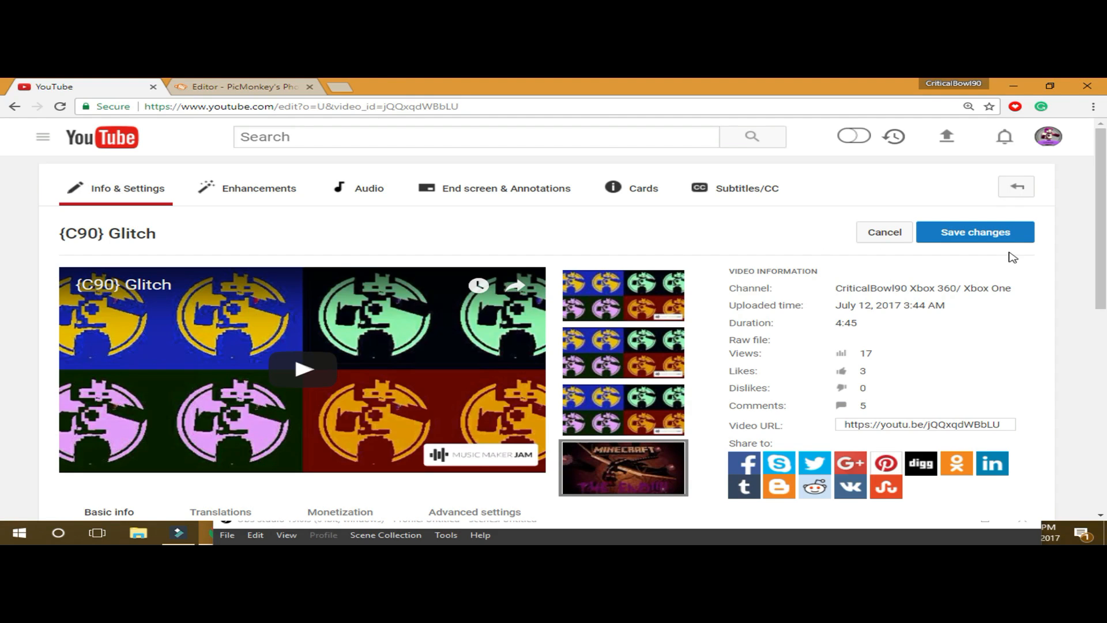
- Switch to the PicMonkey Editor browser tab, leaving the thumbnail changes unsaved
mouse_move(645, 399)
click(60, 107)
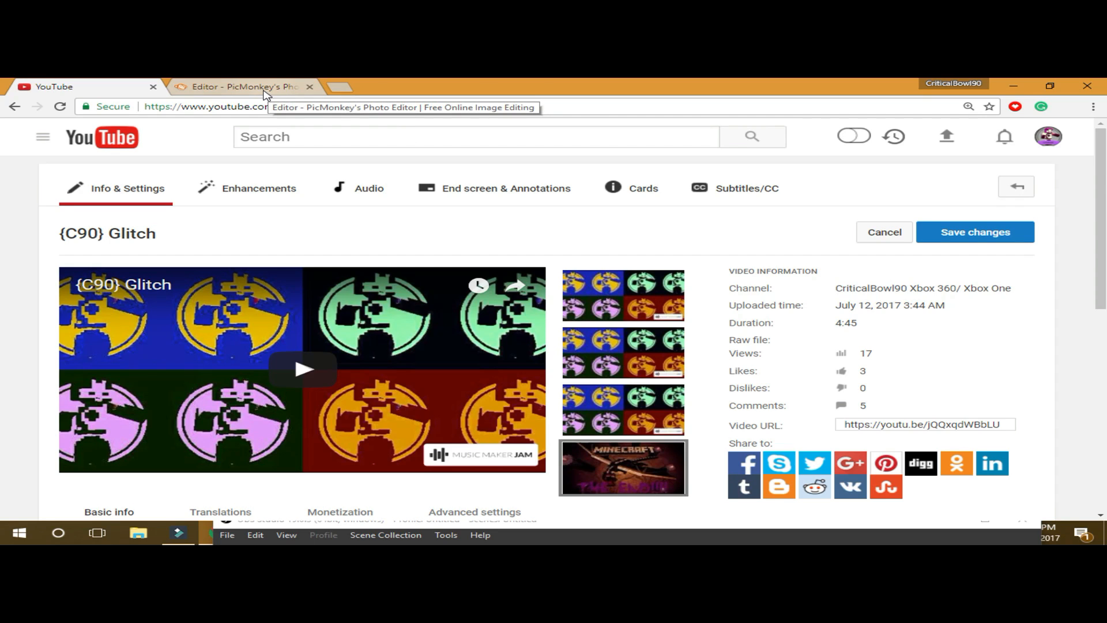
- Log out of PicMonkey, open the login form and fill in the account e-mail
click(304, 92)
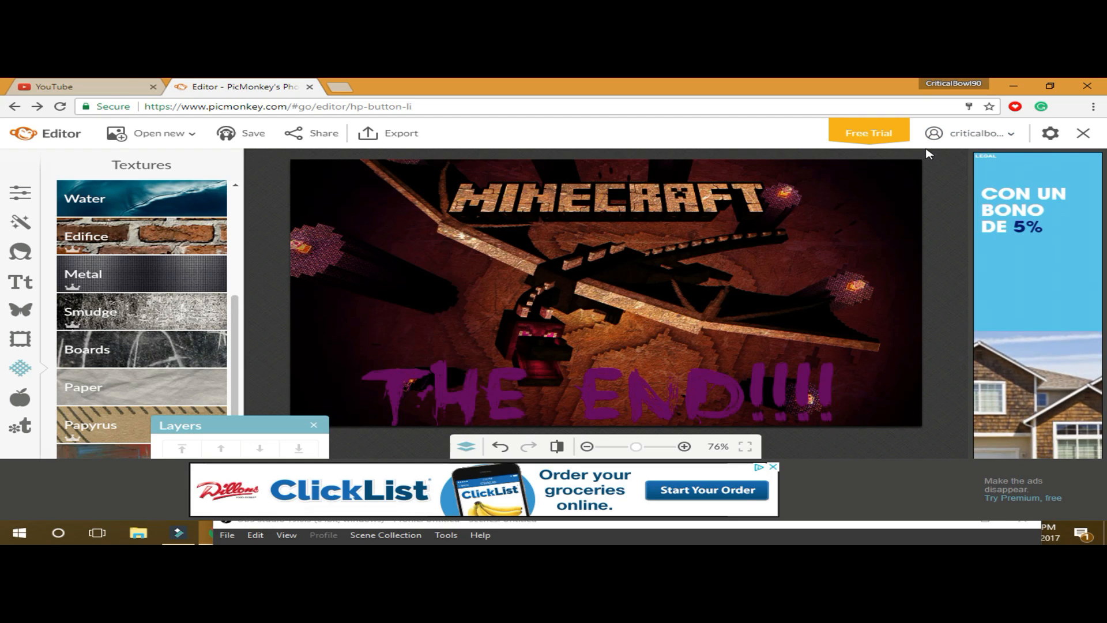
click(986, 138)
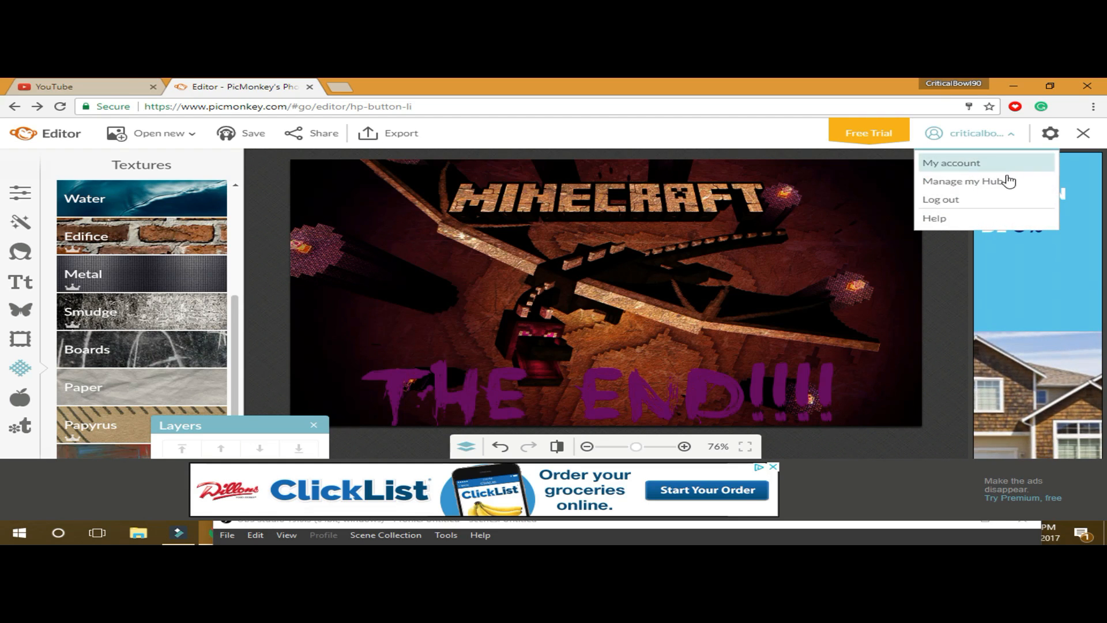
click(999, 205)
click(1013, 137)
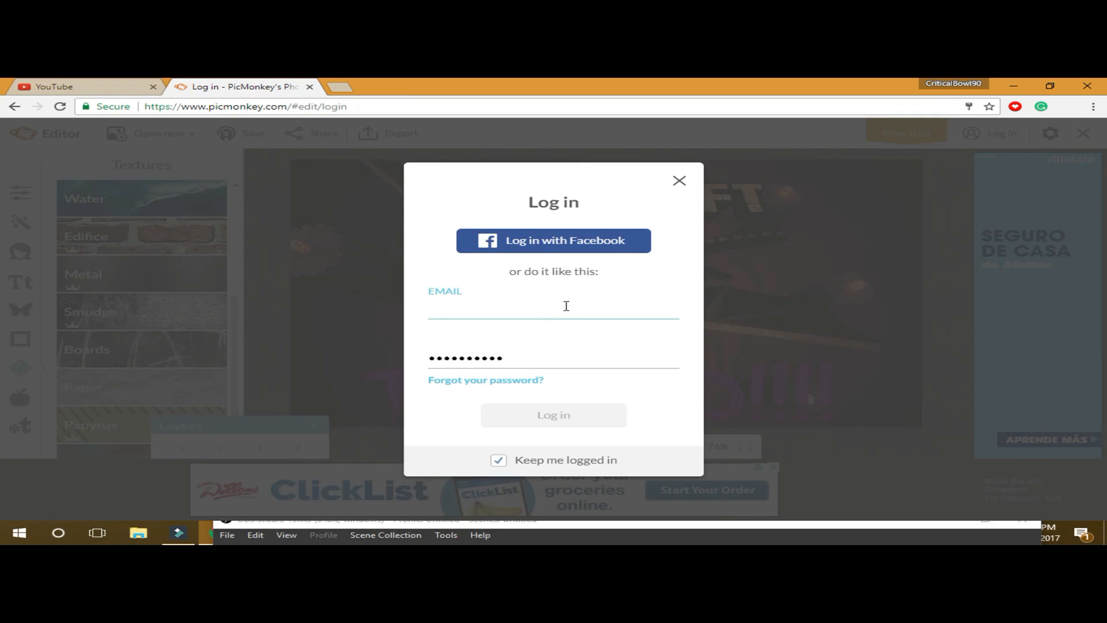
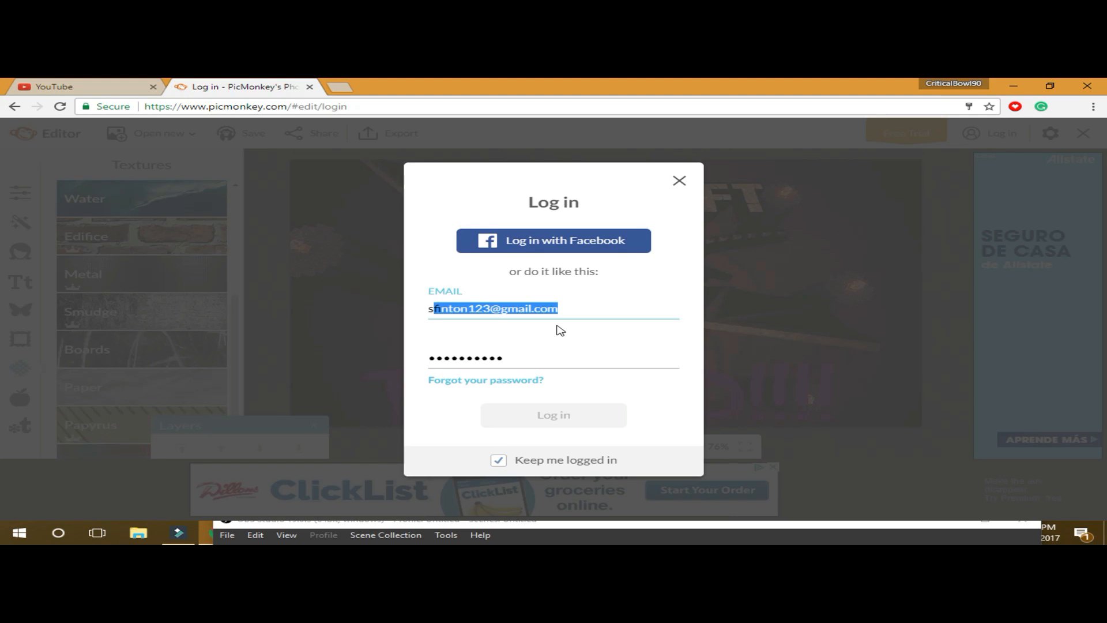
click(556, 325)
click(561, 360)
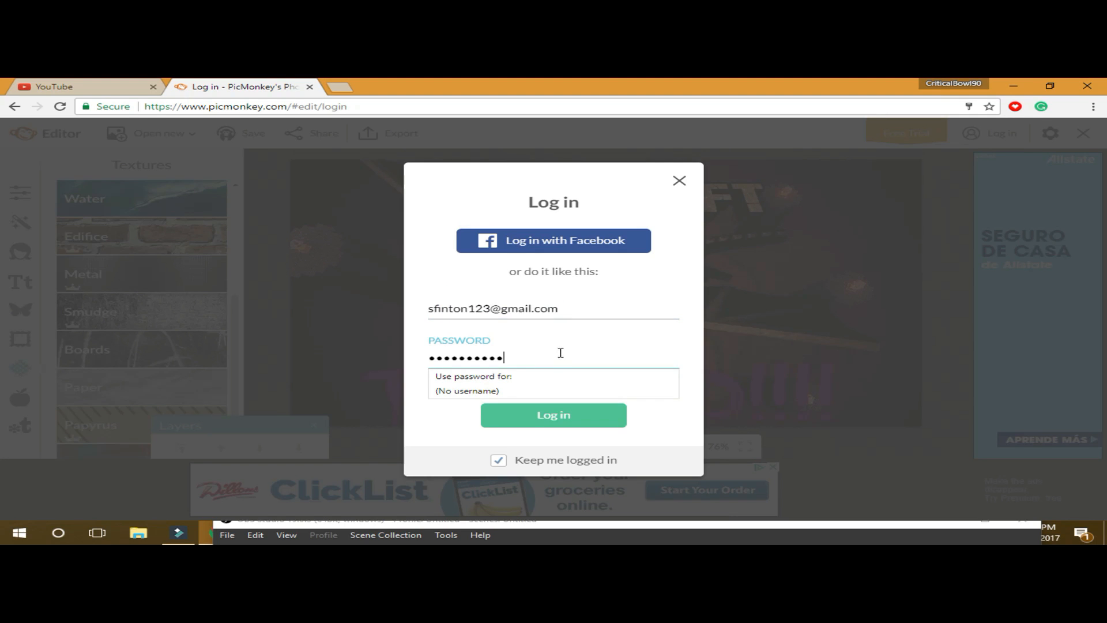
- Try logging in with several typed passwords, which are rejected
key(BackSpace)
key(BackSpace)
key(BackSpace)
key(BackSpace)
key(BackSpace)
key(BackSpace)
key(BackSpace)
key(BackSpace)
key(BackSpace)
key(BackSpace)
key(BackSpace)
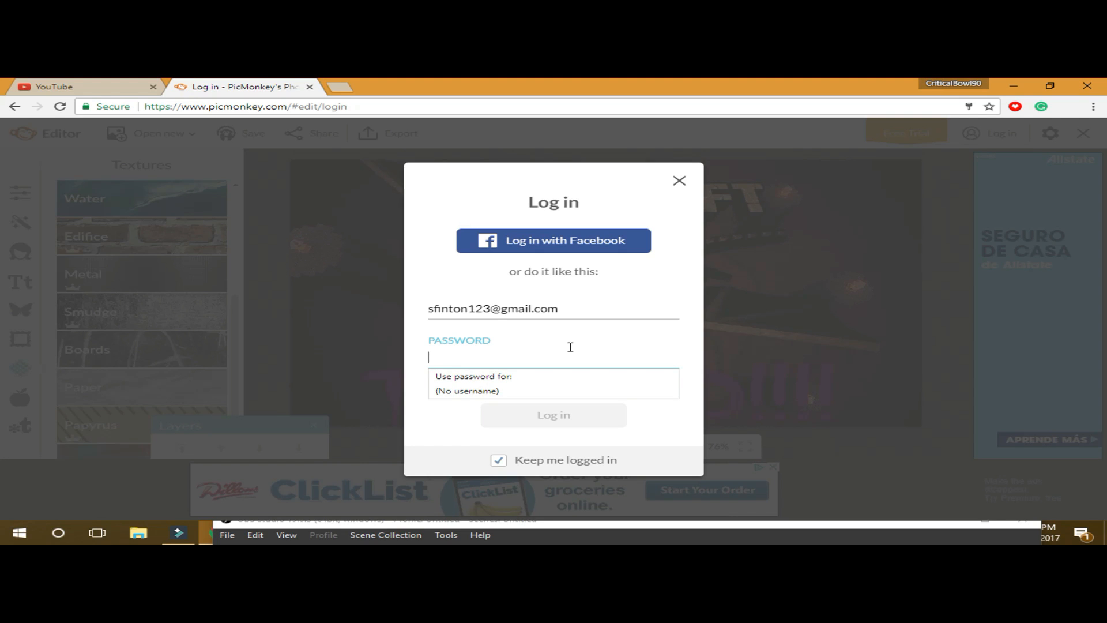
text(s)
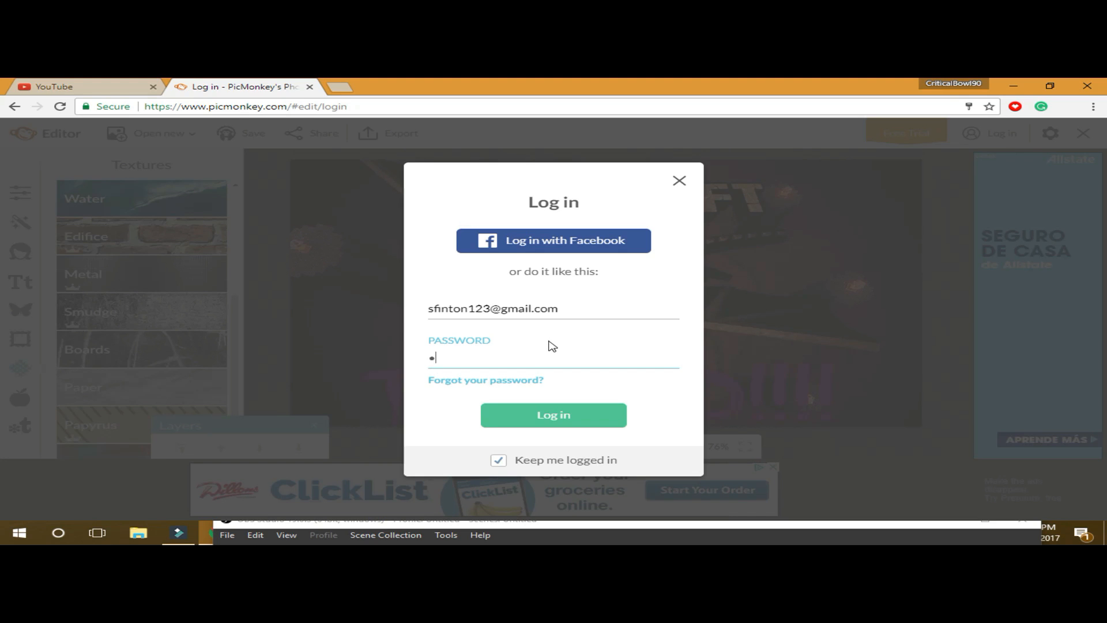
text(•••••••••)
key(Return)
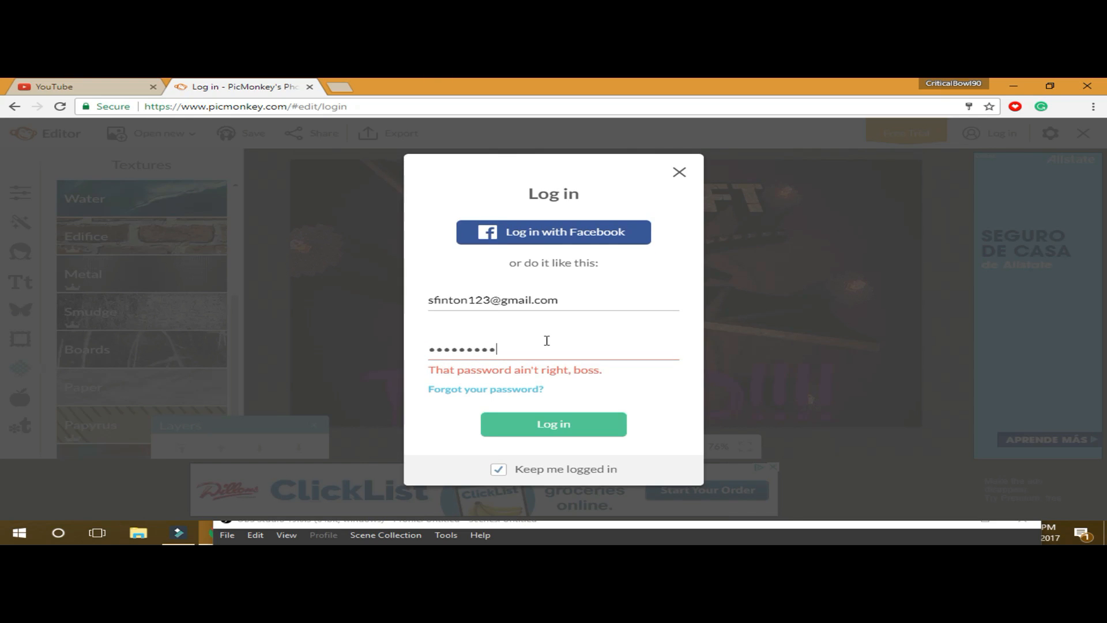
key(BackSpace)
key(BackSpace)
key(BackSpace)
key(BackSpace)
key(BackSpace)
key(BackSpace)
key(BackSpace)
key(BackSpace)
key(BackSpace)
key(BackSpace)
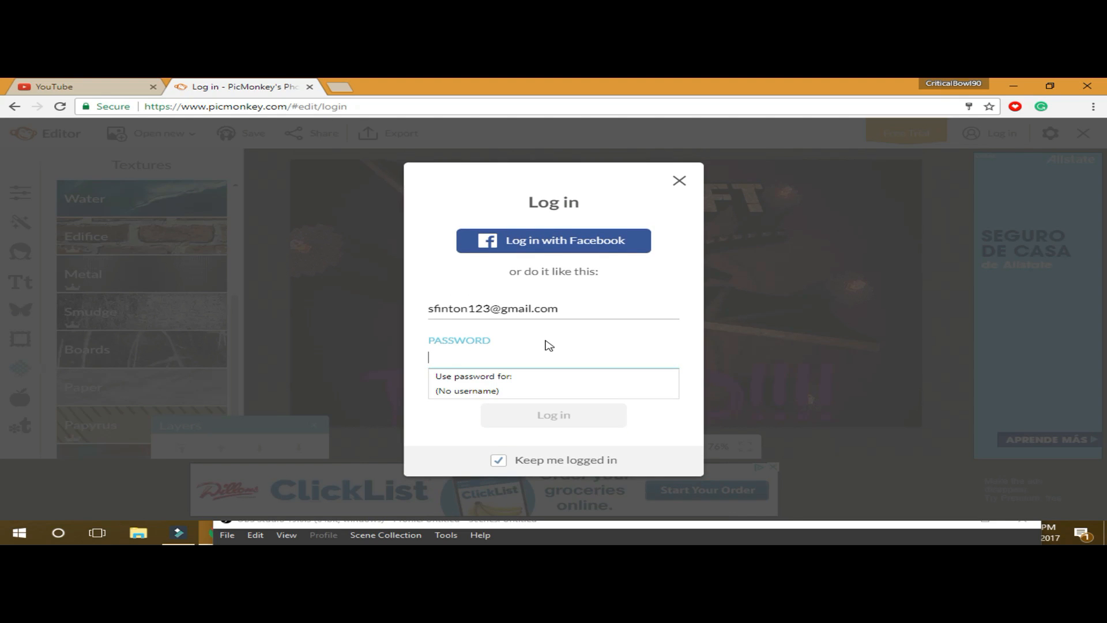
text(••••)
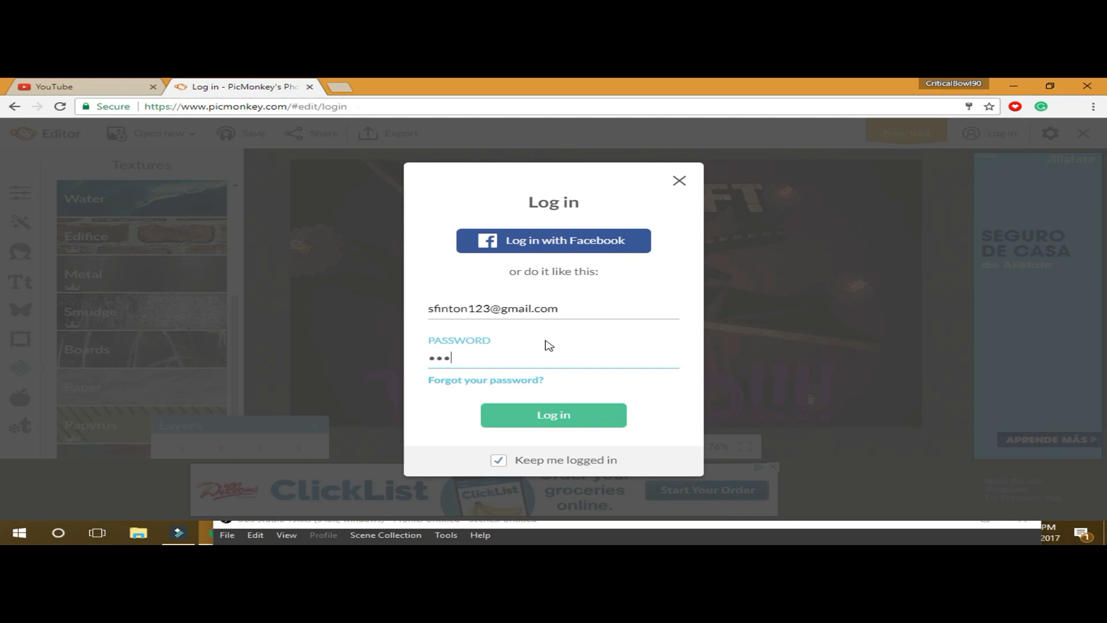
text(•••••)
key(Return)
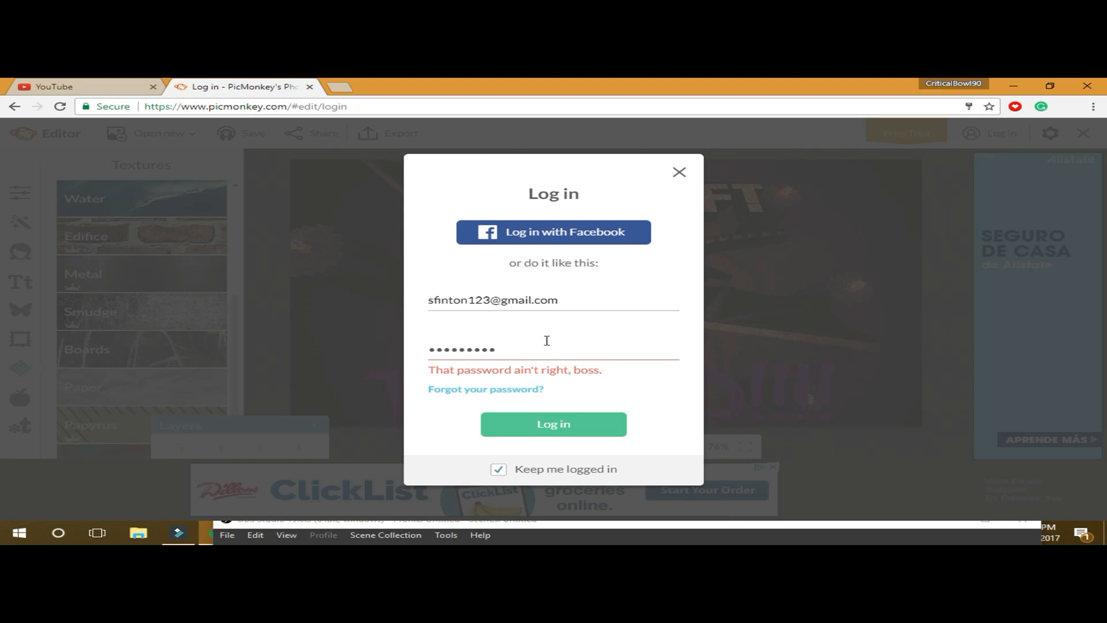
key(BackSpace)
key(BackSpace)
key(BackSpace)
key(BackSpace)
key(BackSpace)
key(BackSpace)
key(BackSpace)
key(BackSpace)
key(BackSpace)
key(BackSpace)
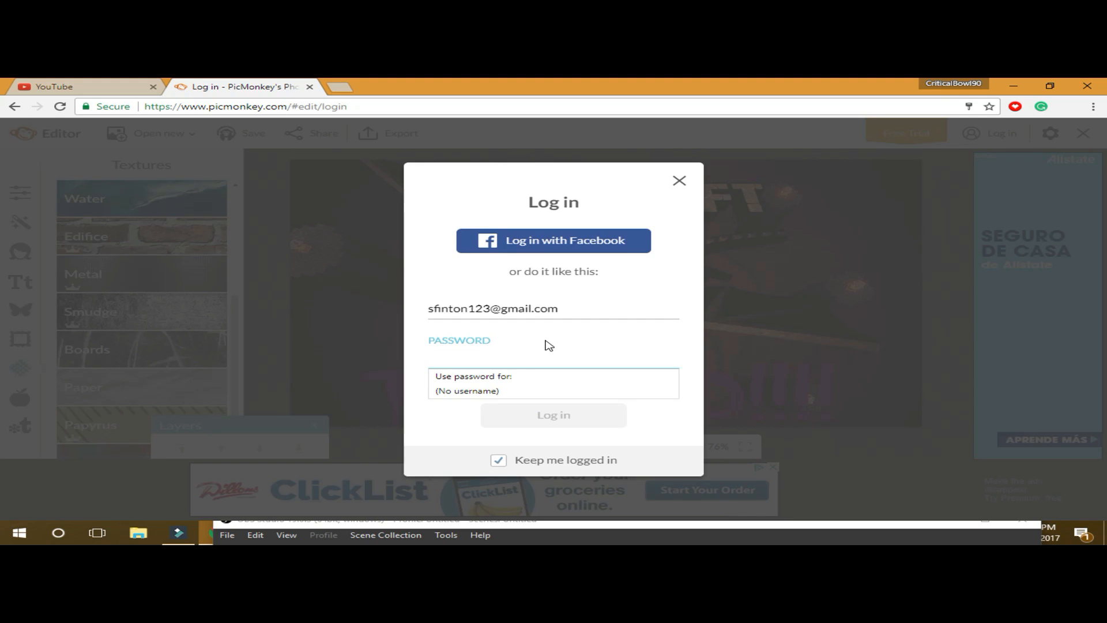
text(•••••••)
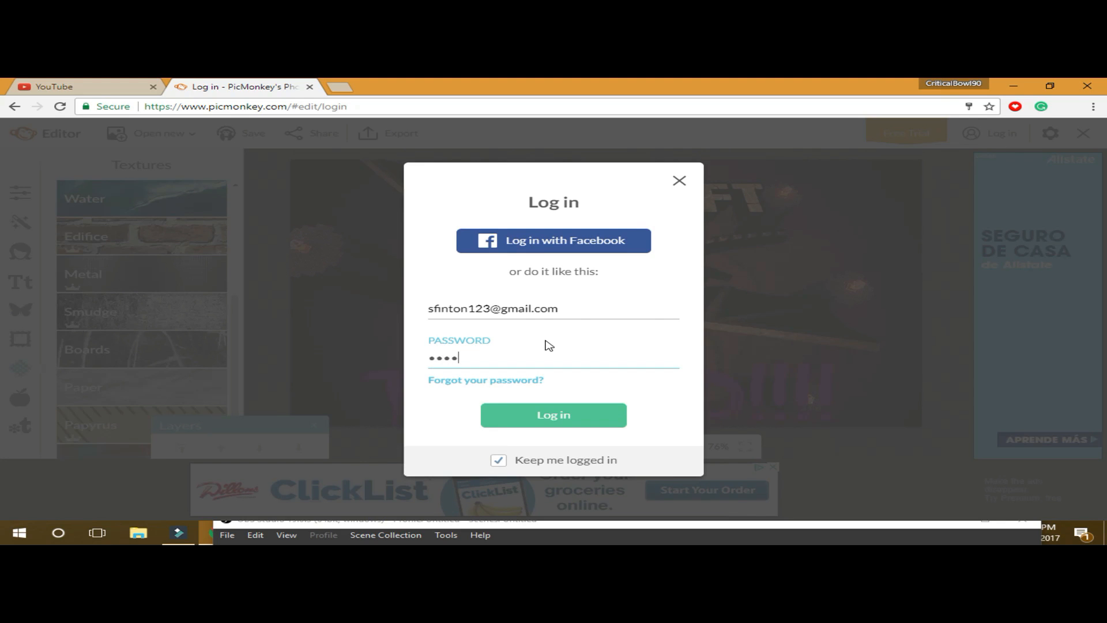
text(•••••••)
key(Return)
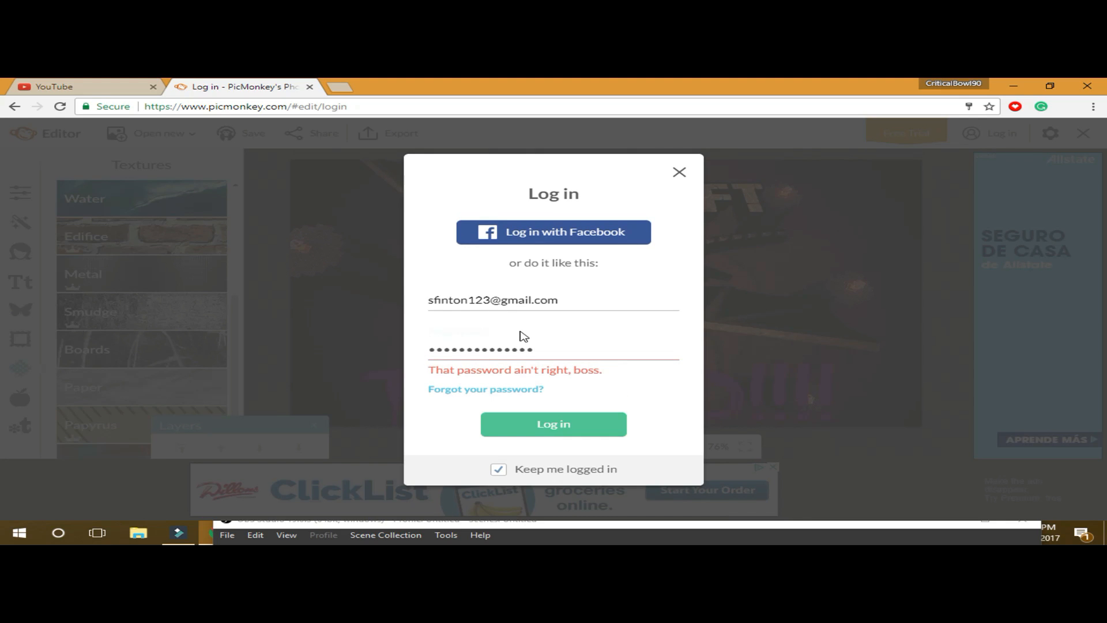
- Retry once more, then log in using Chrome's saved password
key(BackSpace)
key(BackSpace)
key(BackSpace)
key(BackSpace)
key(BackSpace)
key(BackSpace)
key(BackSpace)
key(BackSpace)
key(BackSpace)
key(BackSpace)
key(BackSpace)
key(BackSpace)
key(BackSpace)
key(BackSpace)
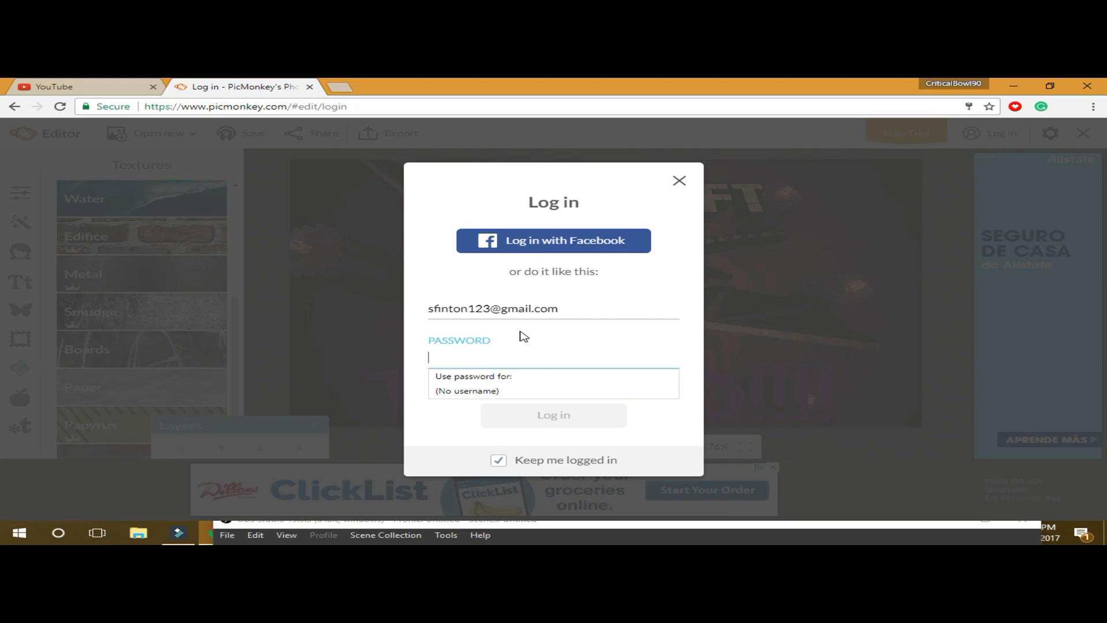
text(•••••)
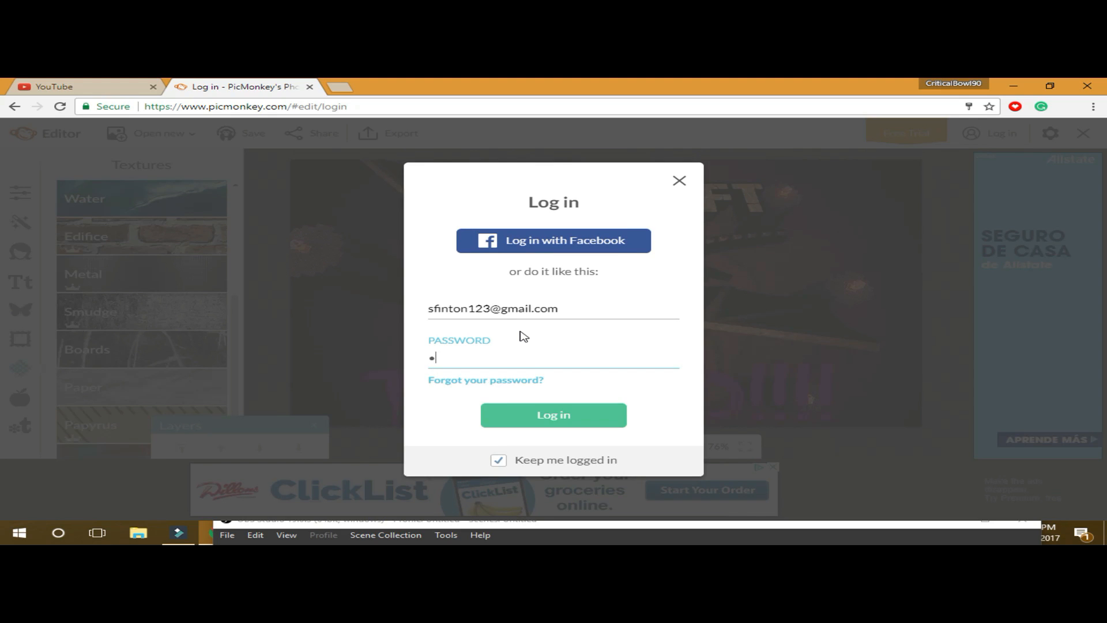
text(••••••••)
key(Return)
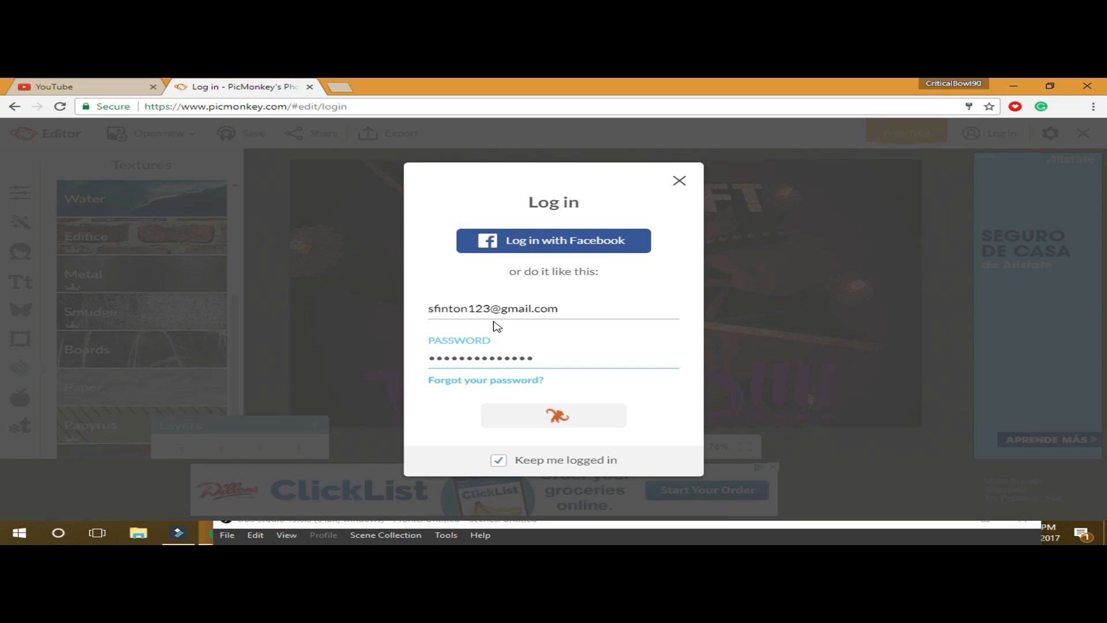
key(BackSpace)
key(BackSpace)
key(BackSpace)
key(BackSpace)
key(BackSpace)
key(BackSpace)
key(BackSpace)
key(BackSpace)
key(BackSpace)
key(BackSpace)
key(BackSpace)
key(BackSpace)
key(BackSpace)
key(BackSpace)
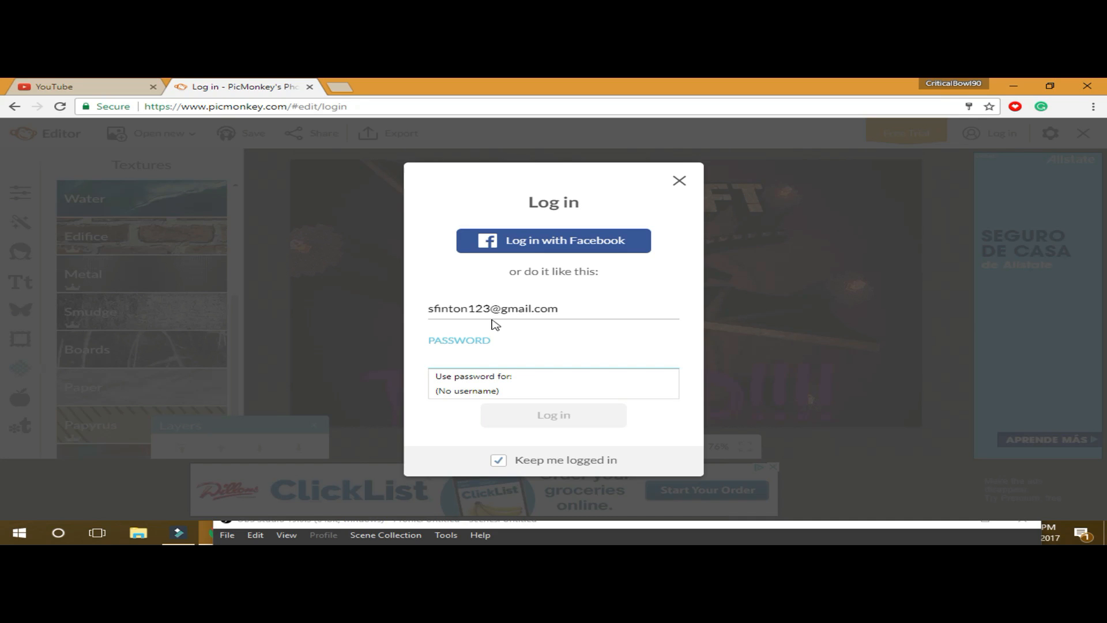
click(490, 392)
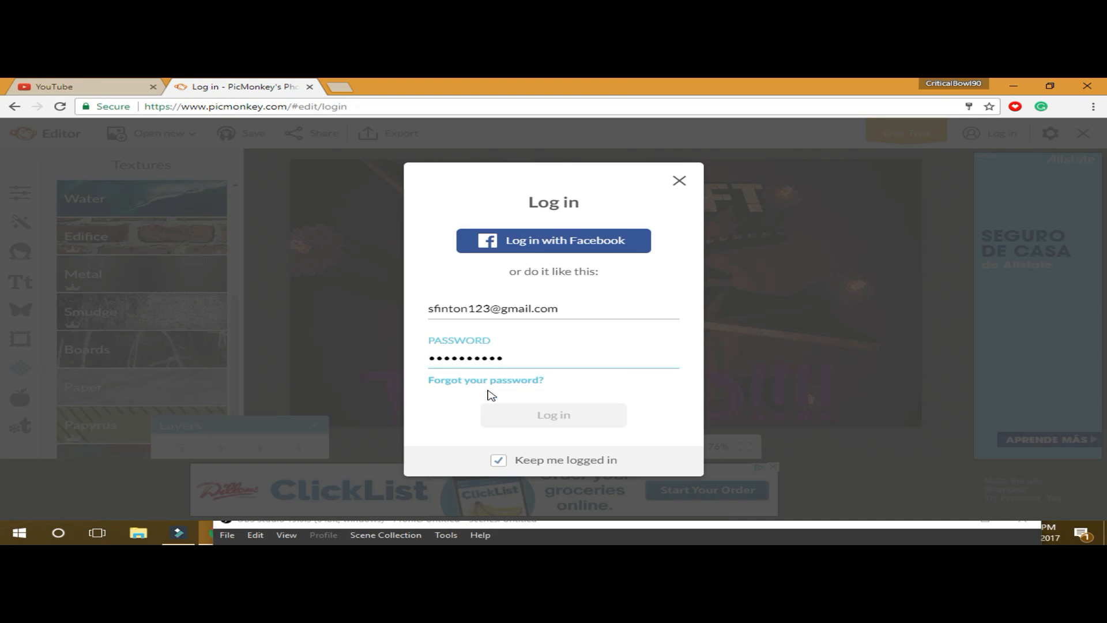
click(552, 417)
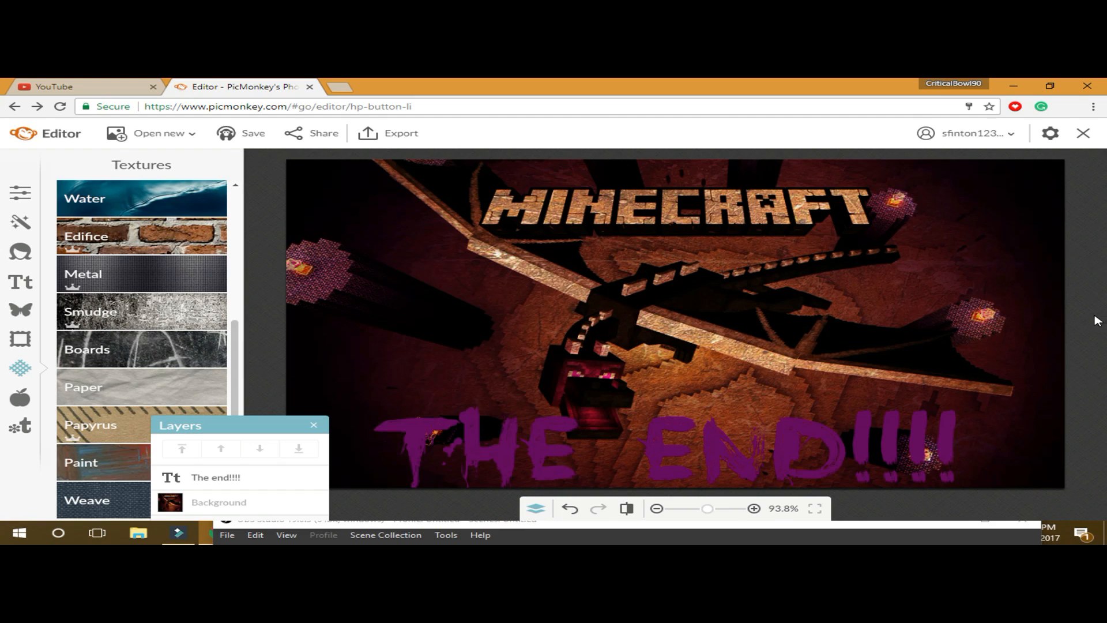
- Move the Layers panel aside and select the purple 'THE END!!!!' text on the canvas
drag(284, 425, 366, 503)
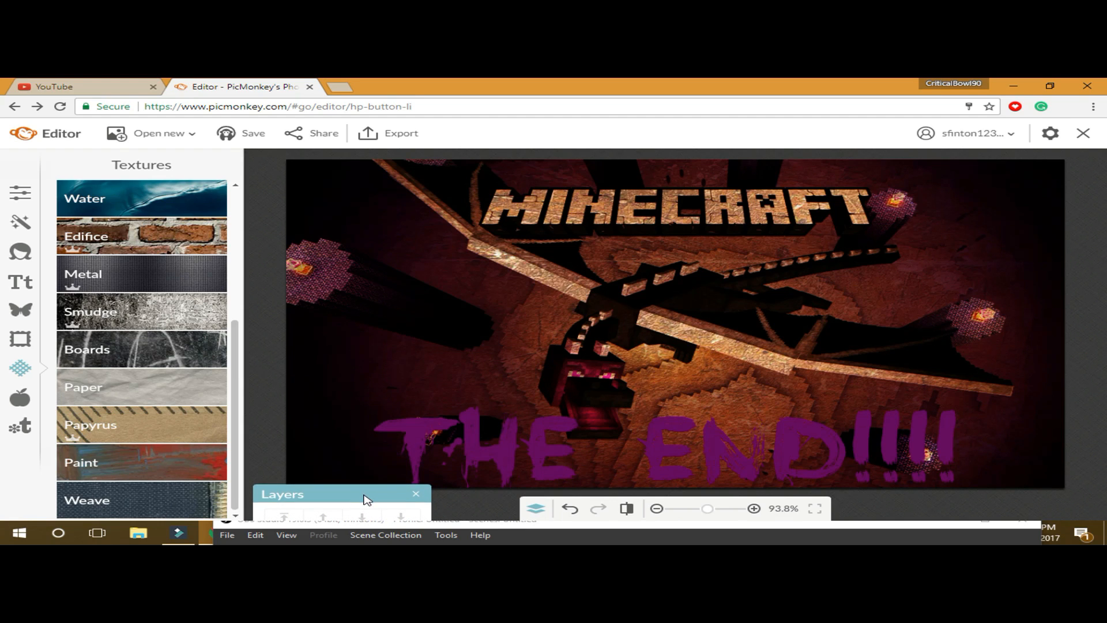
click(549, 427)
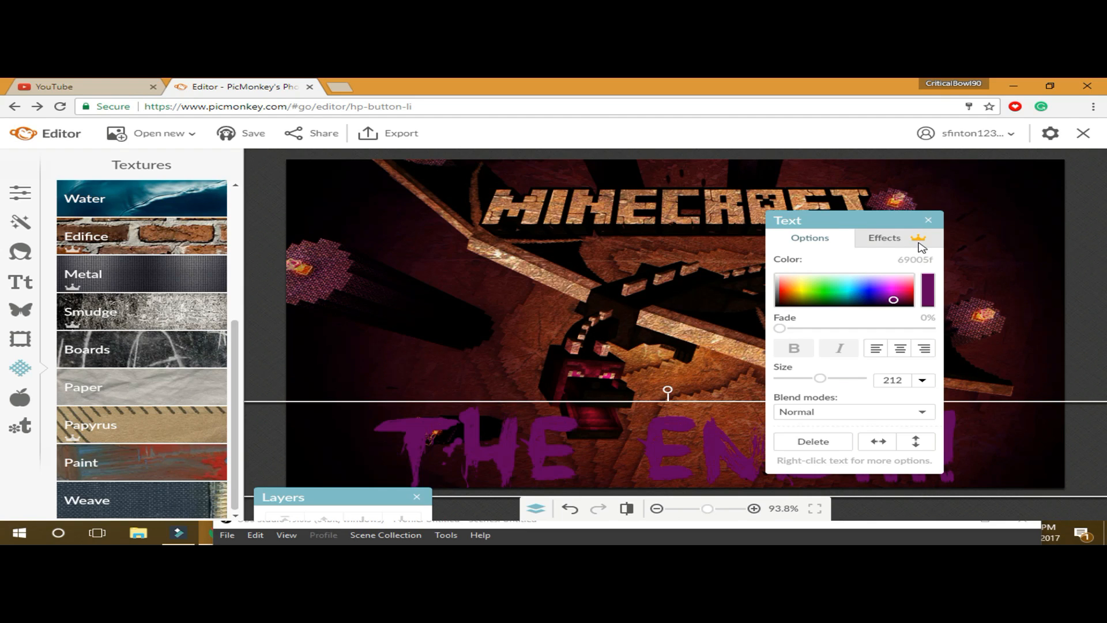
- Apply a black Drop Shadow effect to the text from the Effects settings
click(921, 247)
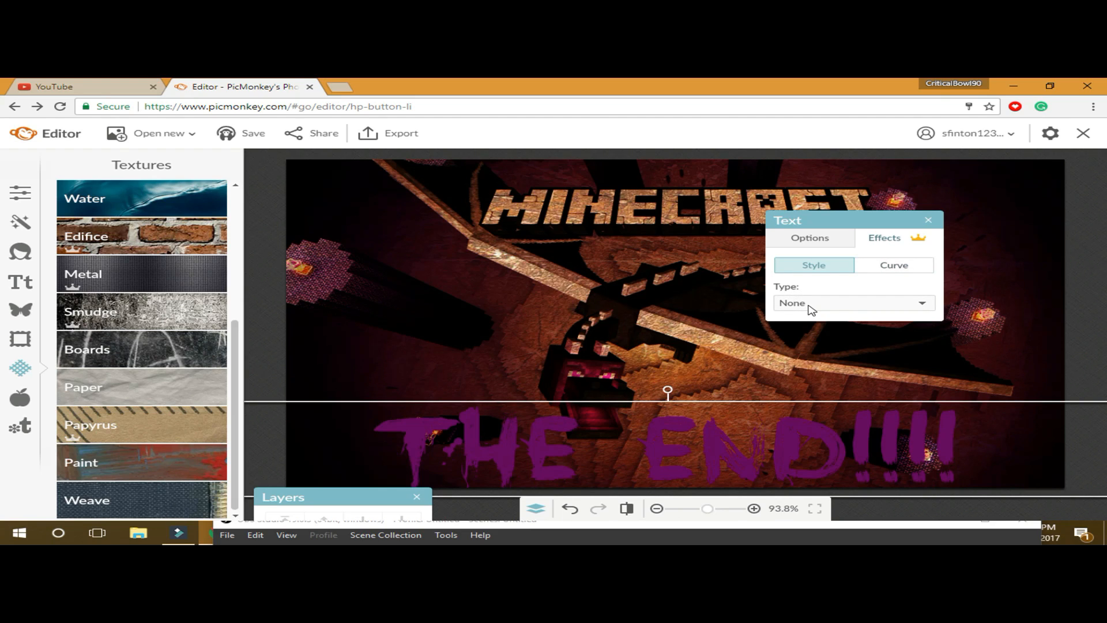
click(833, 311)
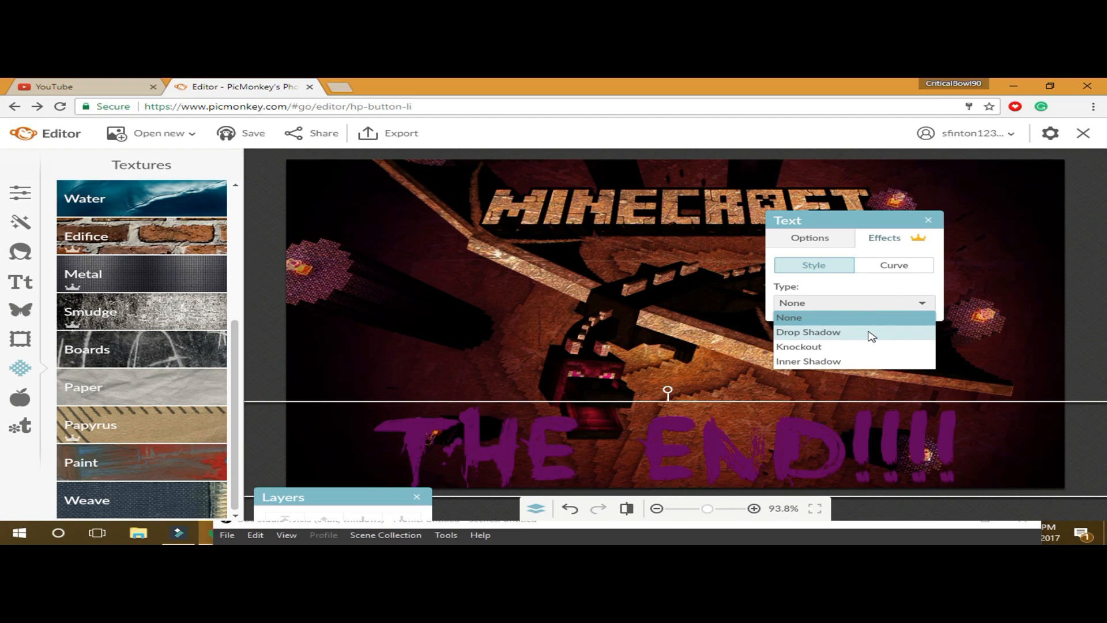
click(870, 335)
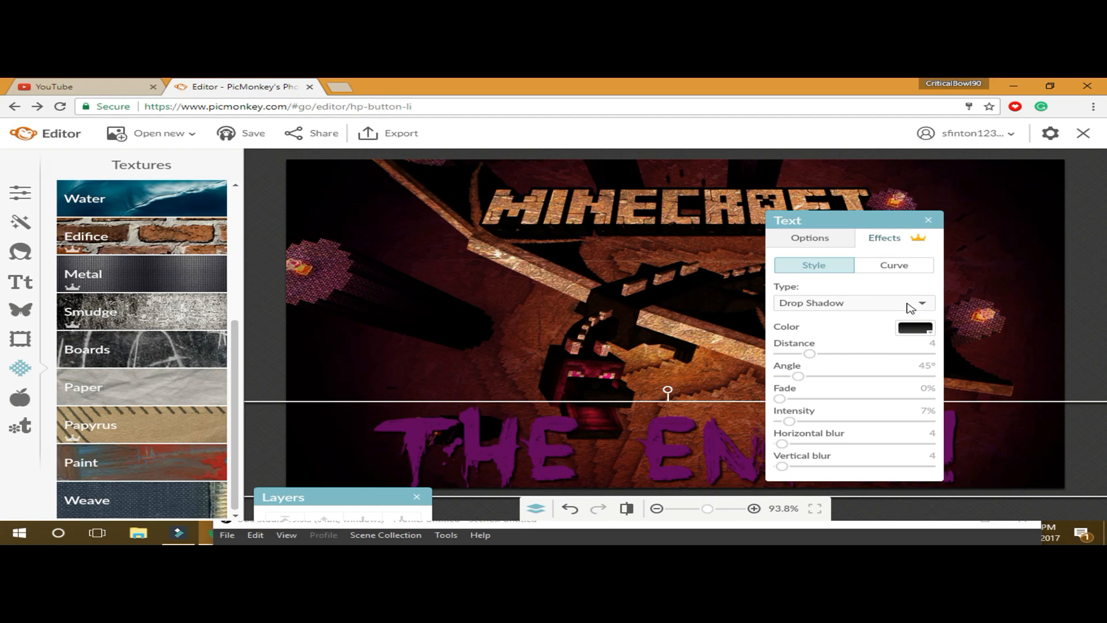
- Adjust the shadow sliders: distance 16, angle 116°, intensity 76%, blurs 15 and 36
drag(811, 356, 903, 370)
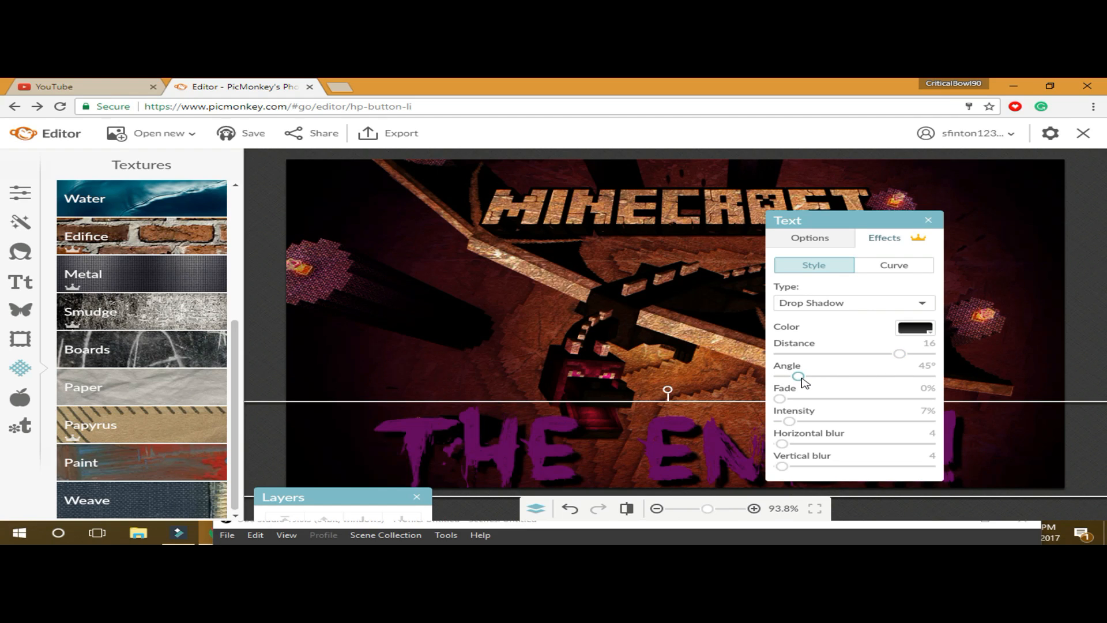
drag(801, 378, 834, 385)
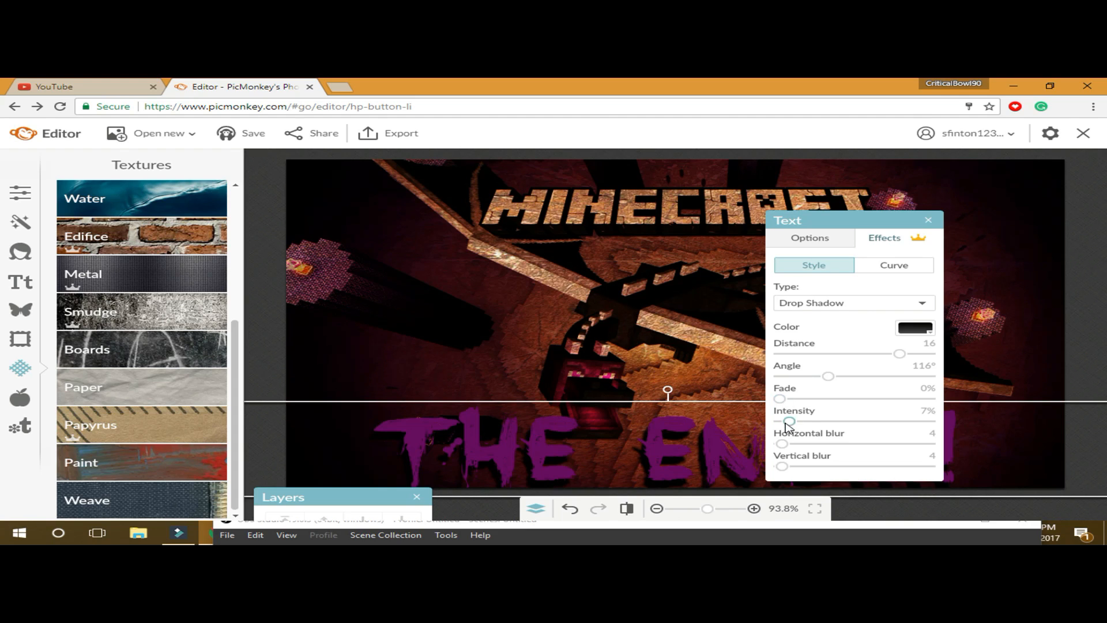
drag(782, 398, 764, 415)
drag(793, 426, 830, 433)
drag(834, 421, 899, 425)
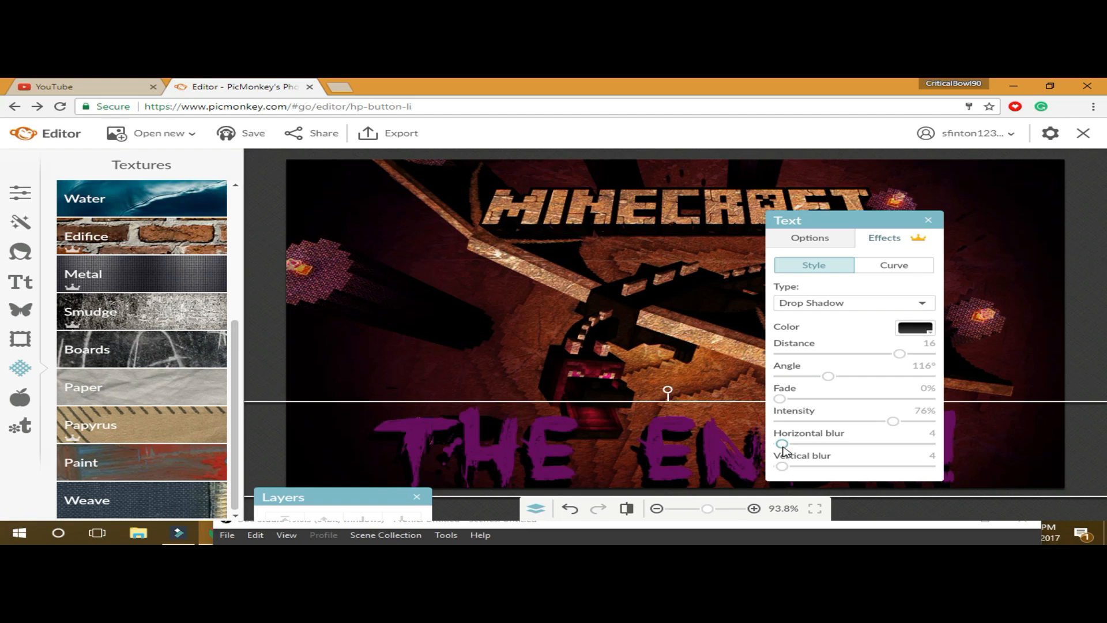
mouse_move(784, 448)
mouse_down()
mouse_move(825, 446)
mouse_move(808, 454)
mouse_move(831, 460)
mouse_move(790, 462)
mouse_up()
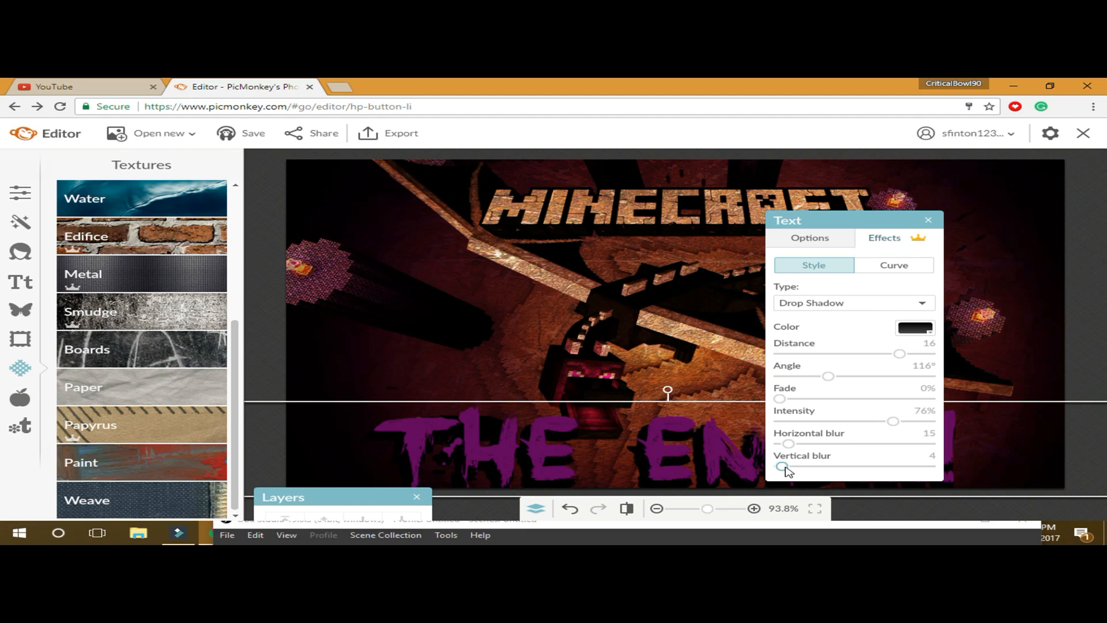
drag(784, 467, 804, 470)
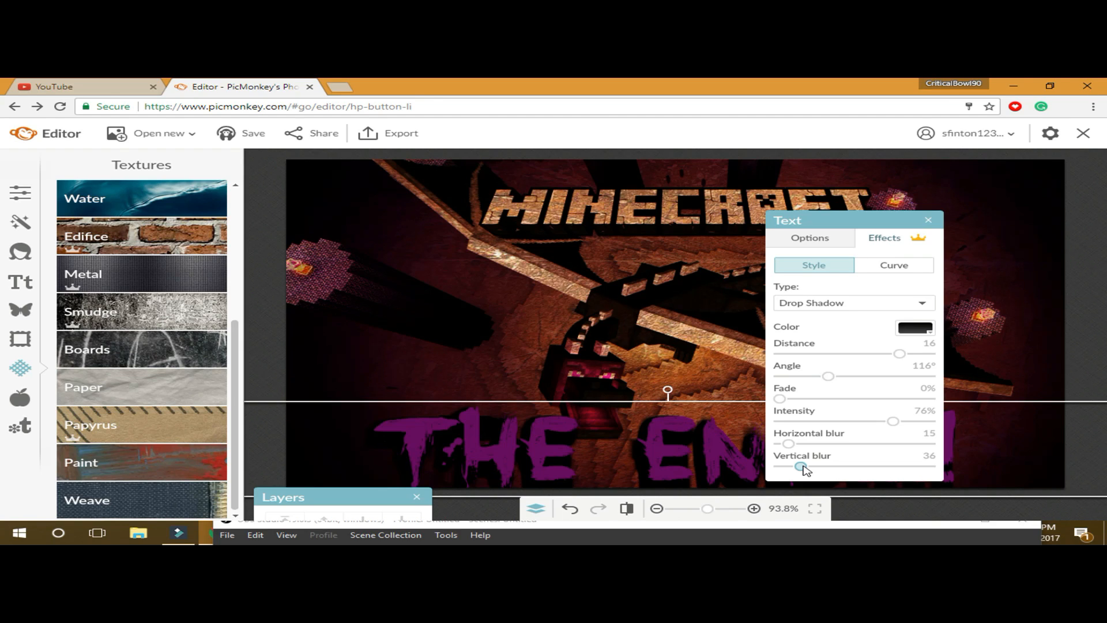
- Lift the THE END!!!! text to the middle of the image, then drag it back down near the bottom
click(671, 347)
click(680, 434)
drag(679, 415, 679, 332)
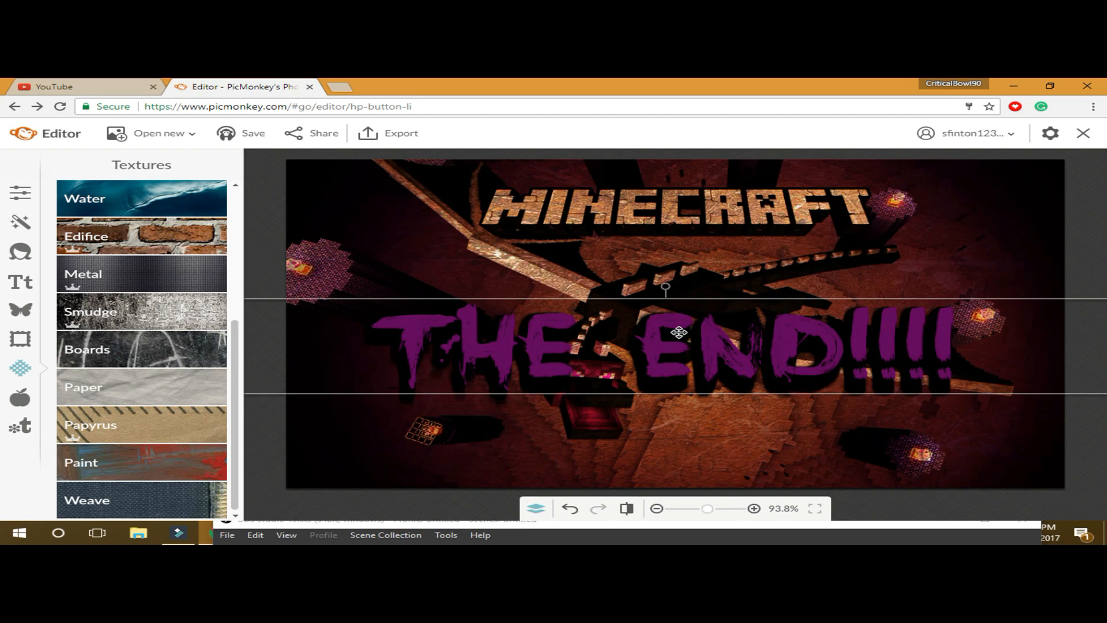
click(714, 445)
click(710, 358)
drag(710, 358, 710, 438)
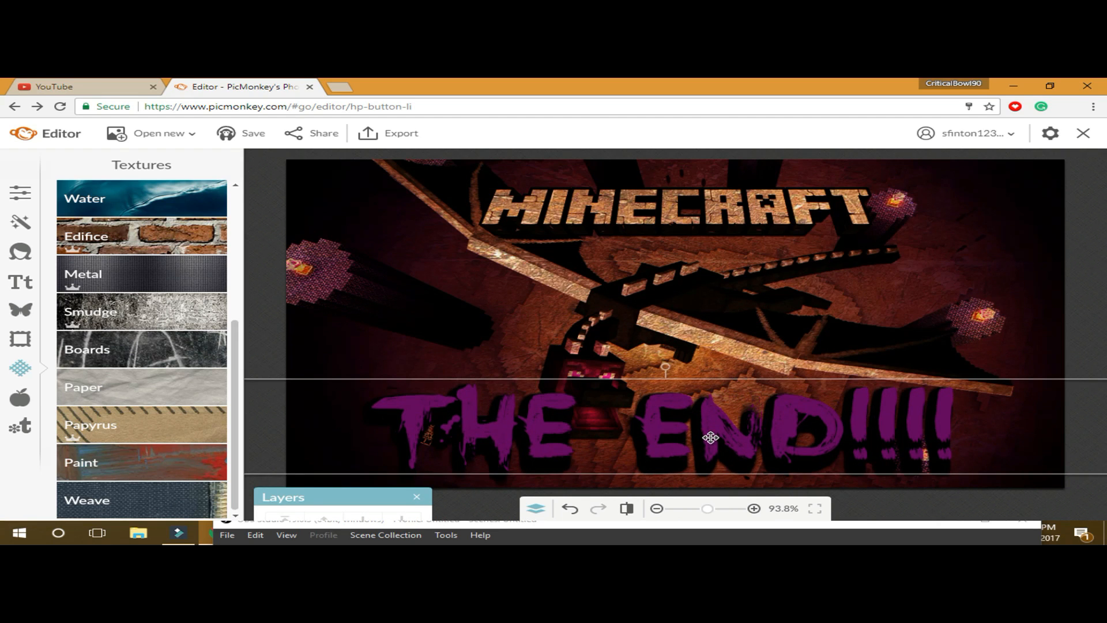
- Compare with the original image, then nudge the text slightly down and right along the bottom edge
click(626, 513)
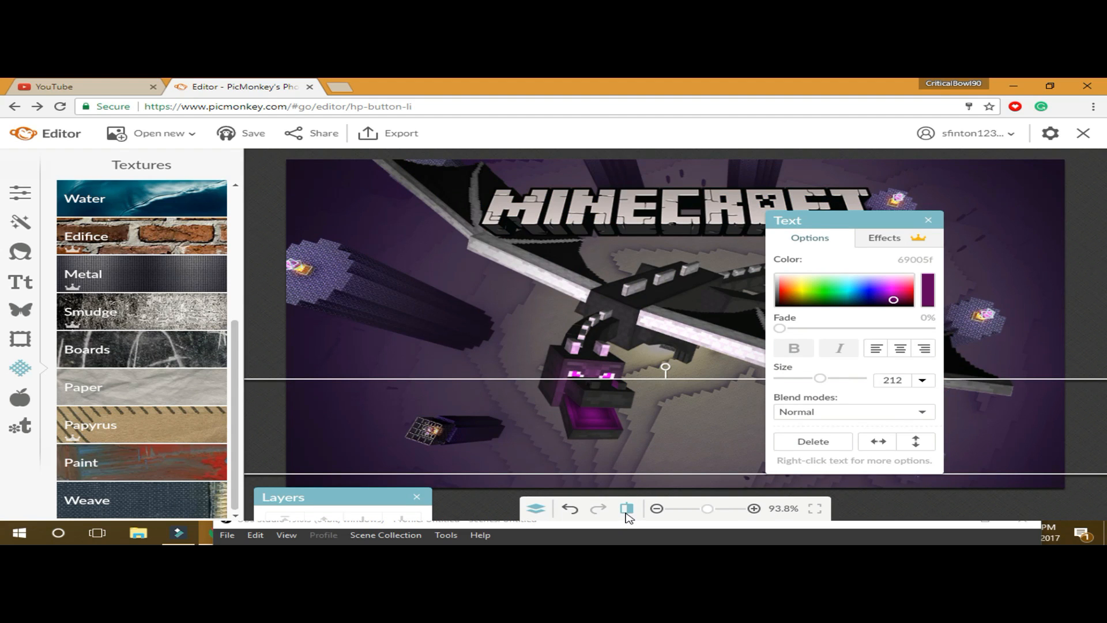
click(626, 513)
drag(675, 405, 686, 421)
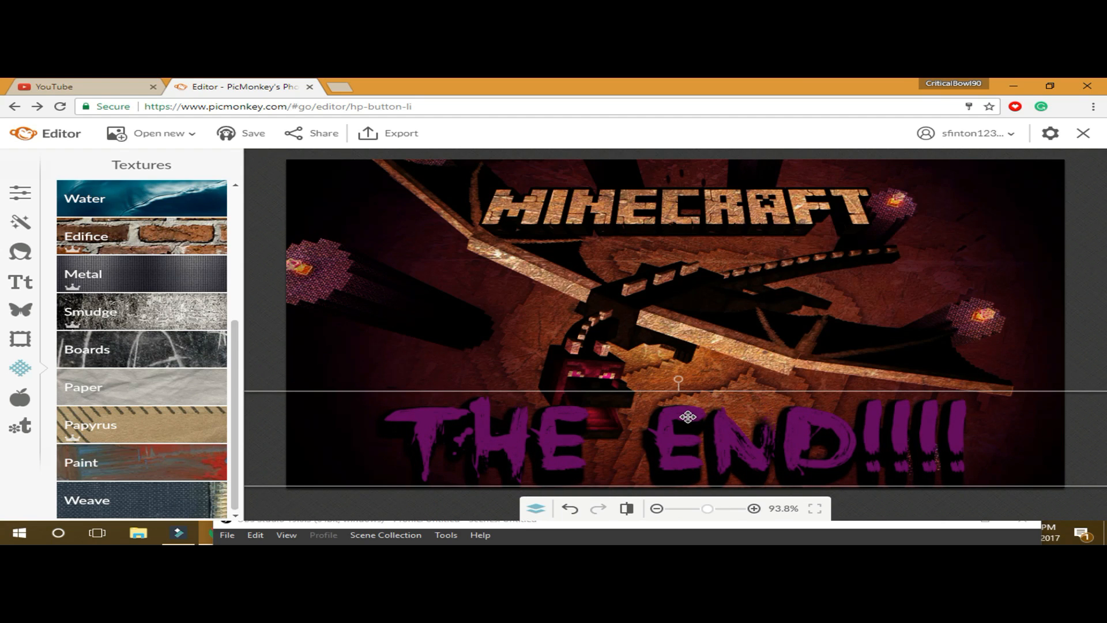
click(654, 337)
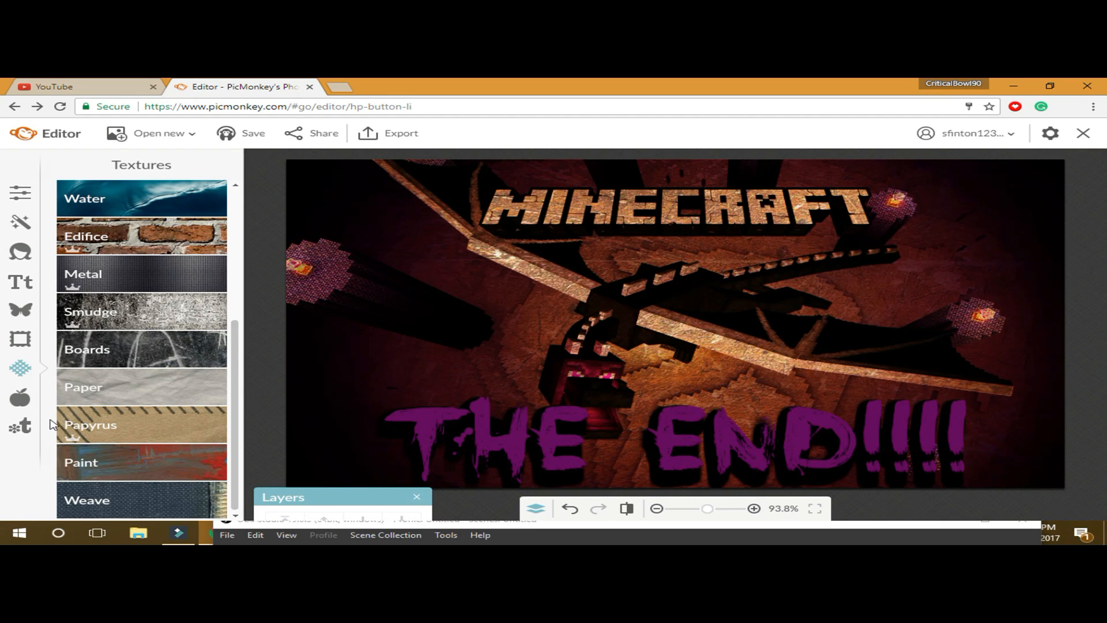
- Open the Overlays library and scroll through its categories
click(14, 317)
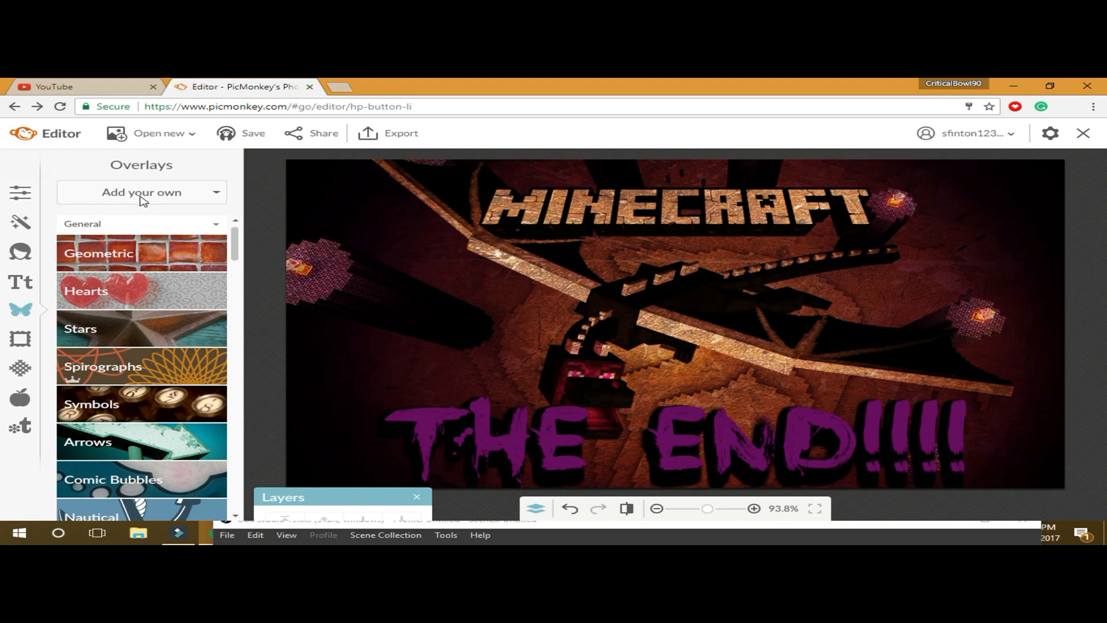
scroll(155, 230, down, 1)
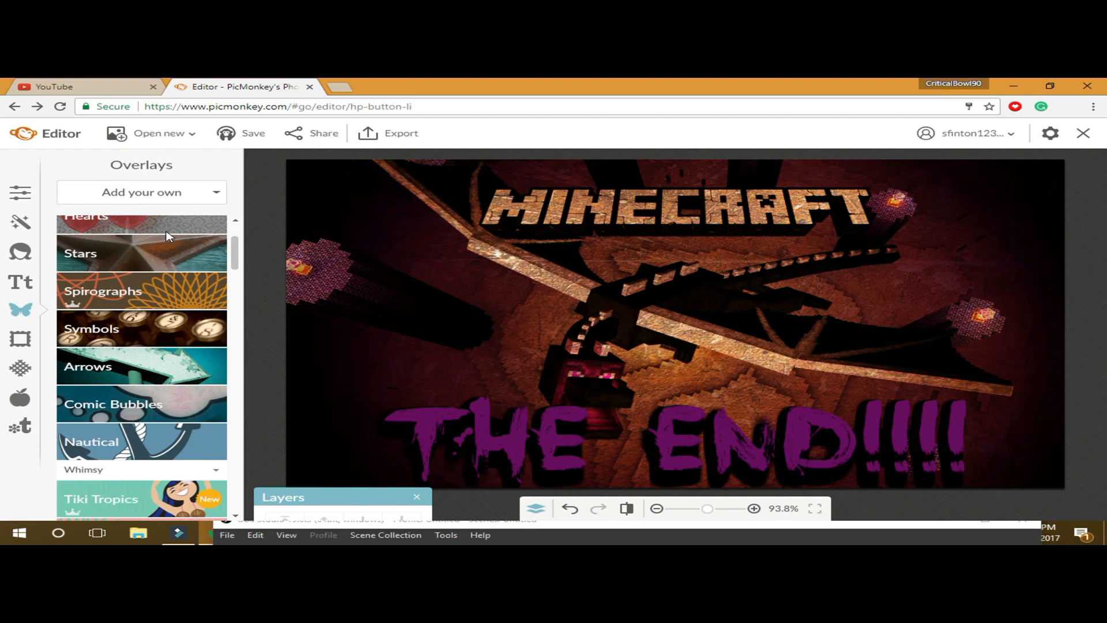
scroll(168, 238, up, 1)
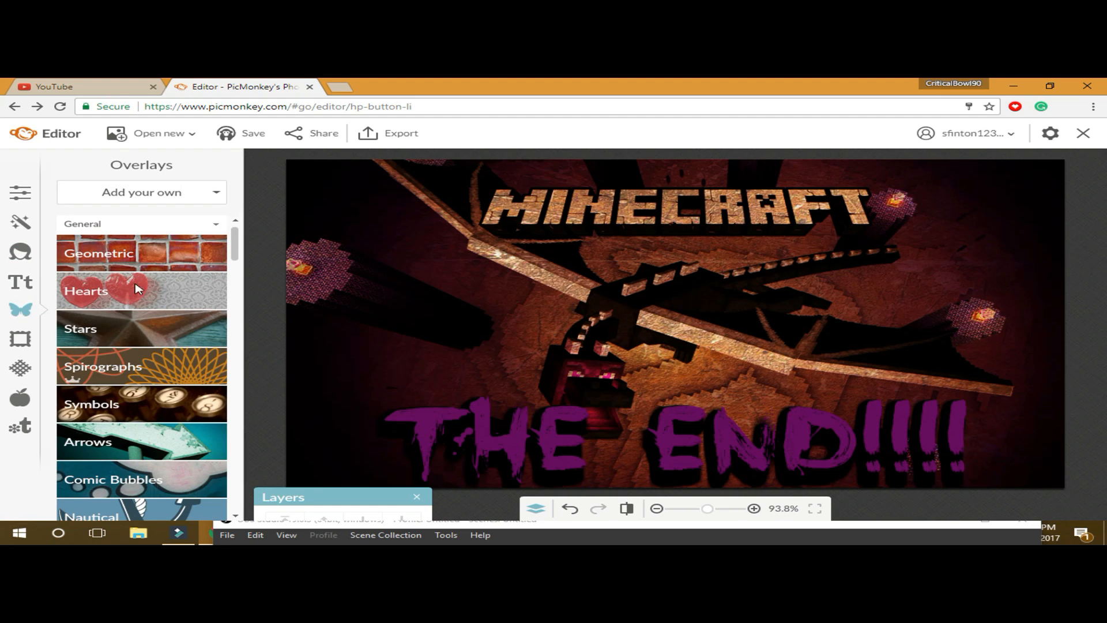
scroll(155, 283, down, 5)
scroll(162, 281, down, 15)
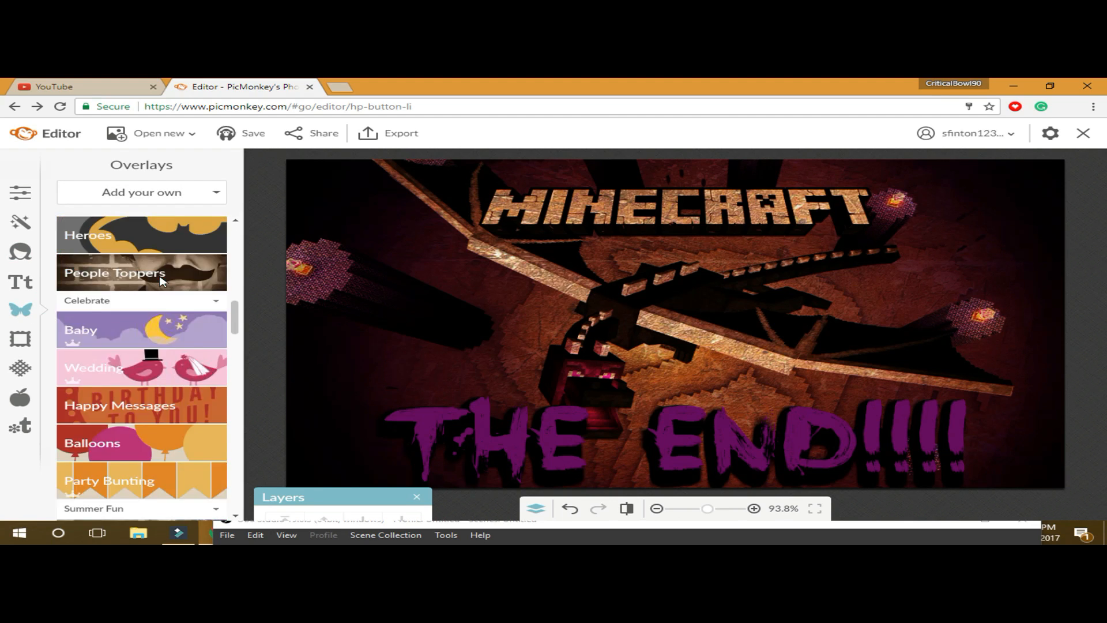
scroll(162, 281, up, 5)
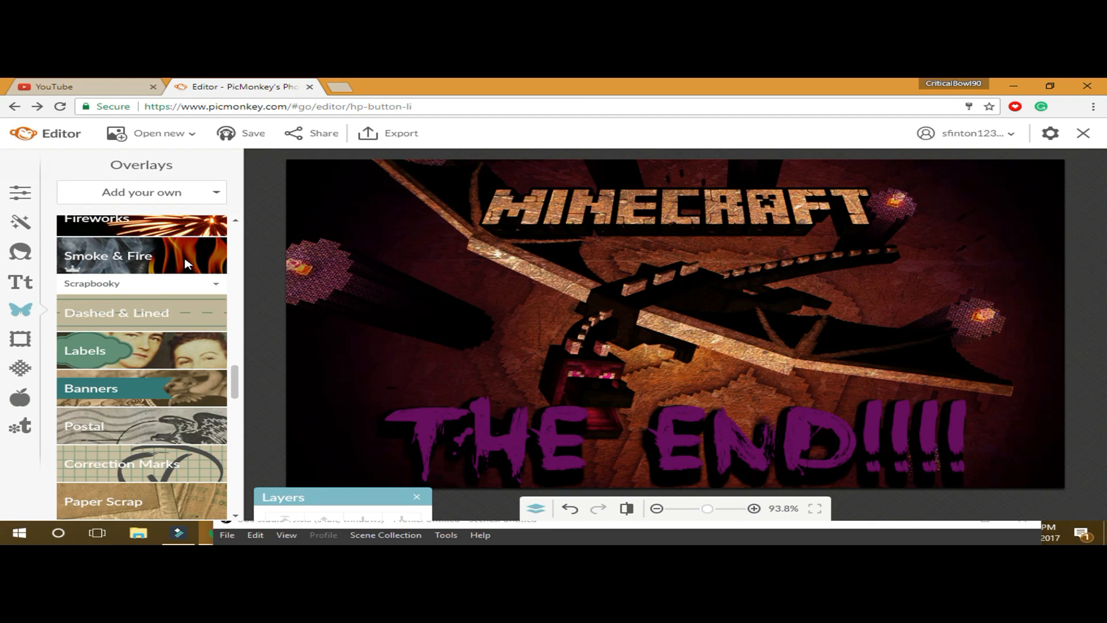
- Preview the Smoke & Fire overlays, then choose to add your own overlay from My computer
click(184, 265)
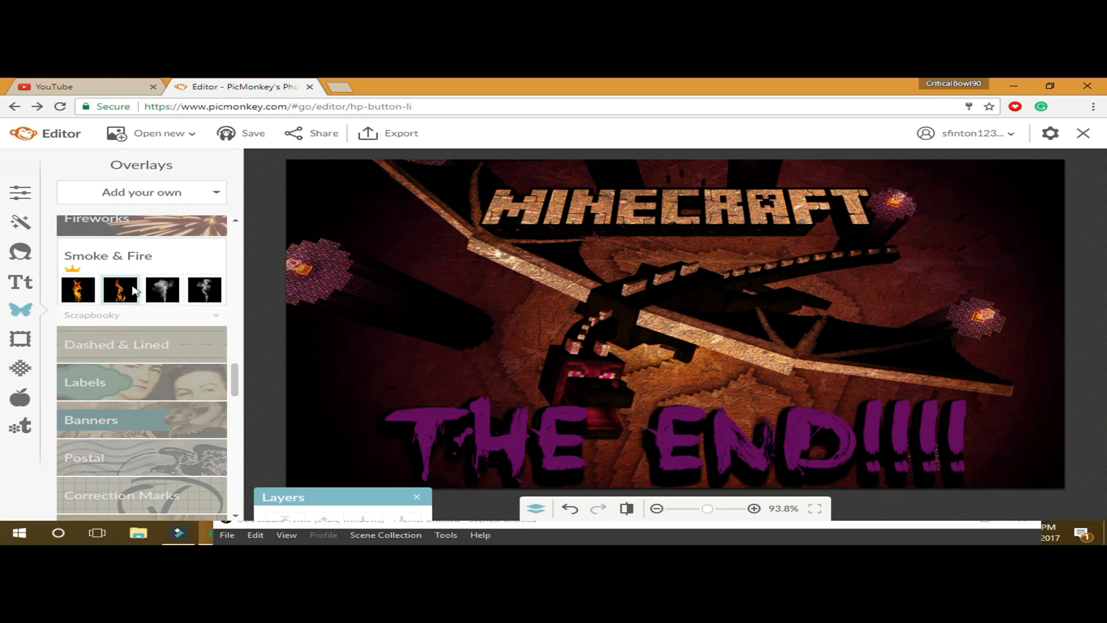
scroll(225, 248, up, 3)
scroll(222, 248, up, 15)
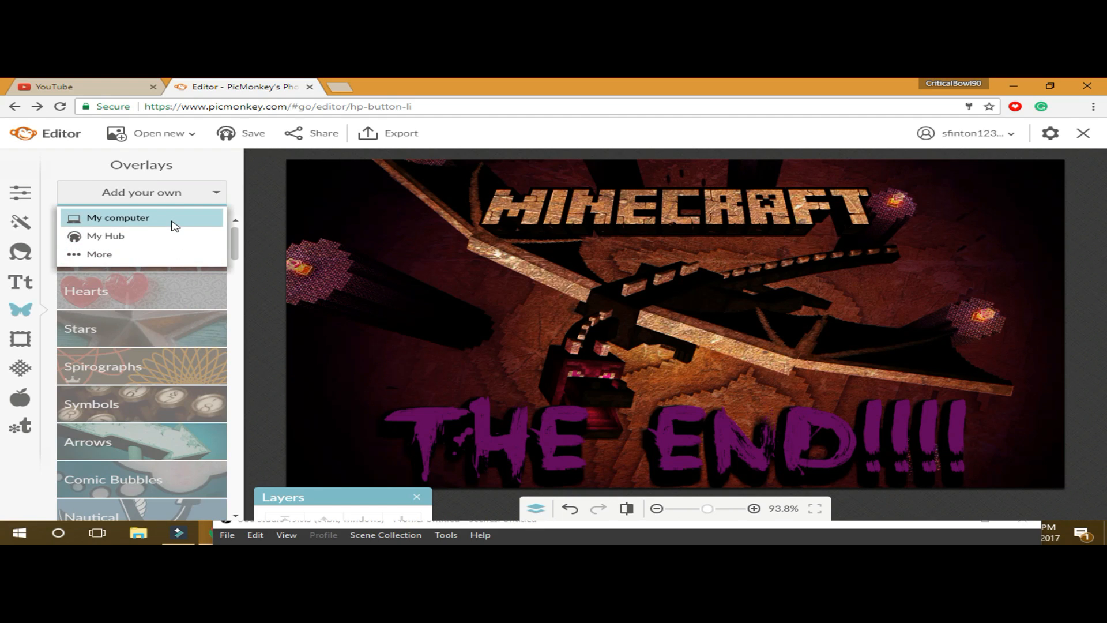
click(169, 225)
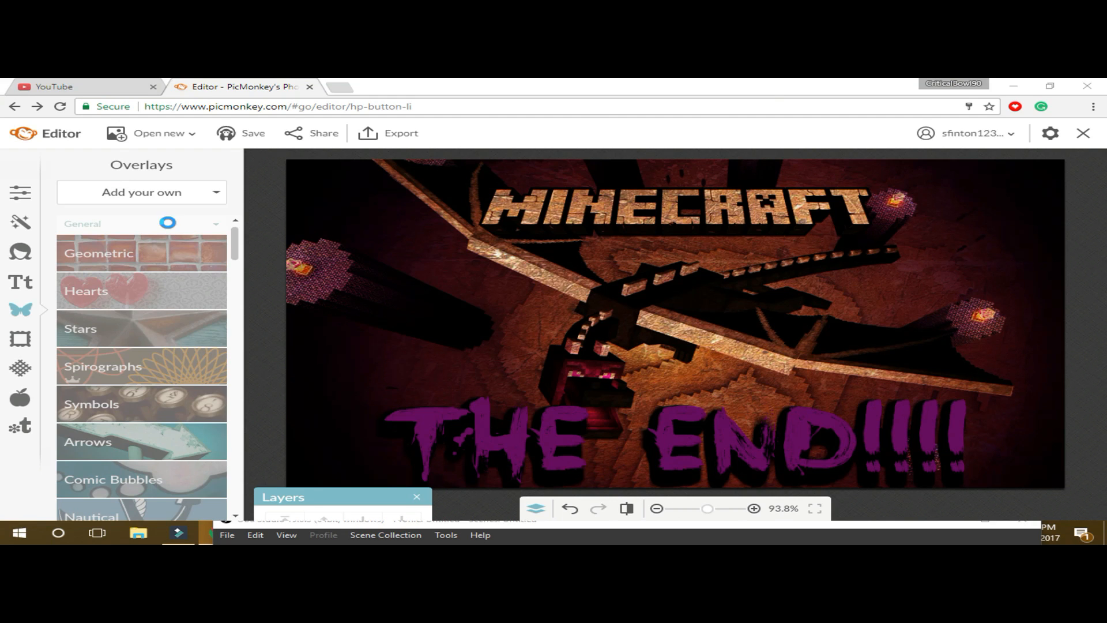
- Browse the Open dialog past OneDrive Pictures to the This PC > Pictures folder
scroll(467, 241, down, 3)
scroll(467, 242, down, 10)
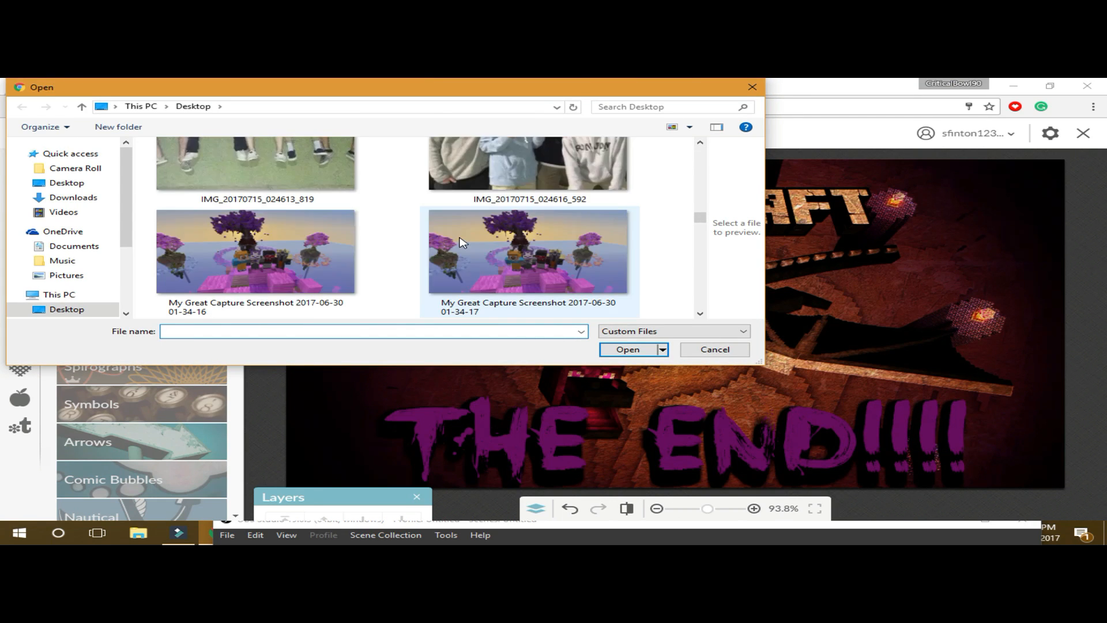
scroll(461, 242, down, 10)
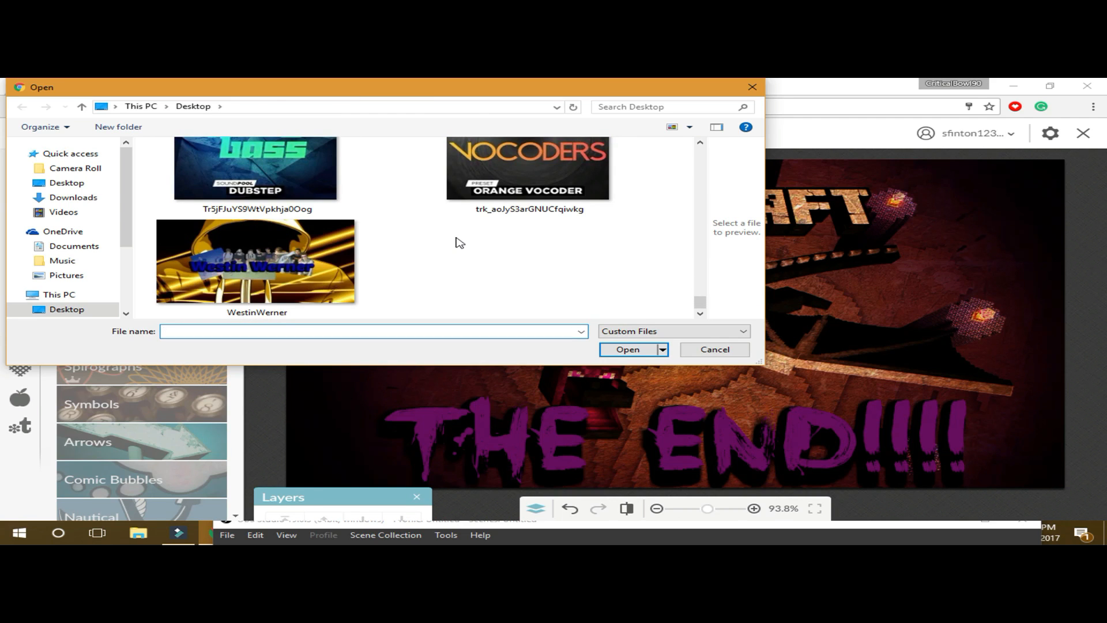
scroll(460, 242, up, 5)
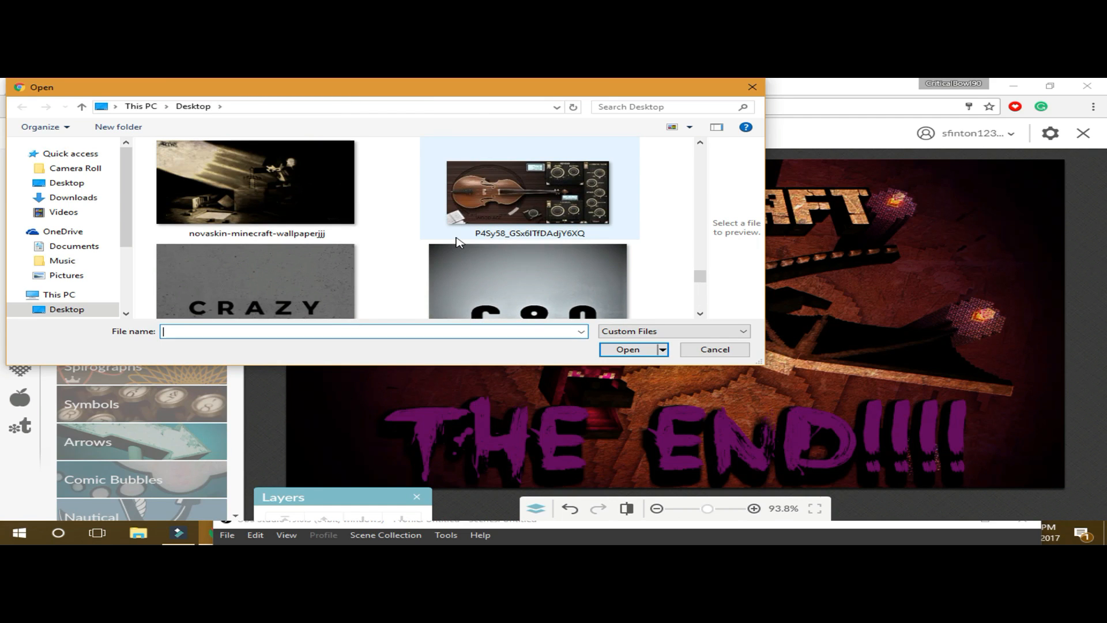
scroll(456, 241, down, 1)
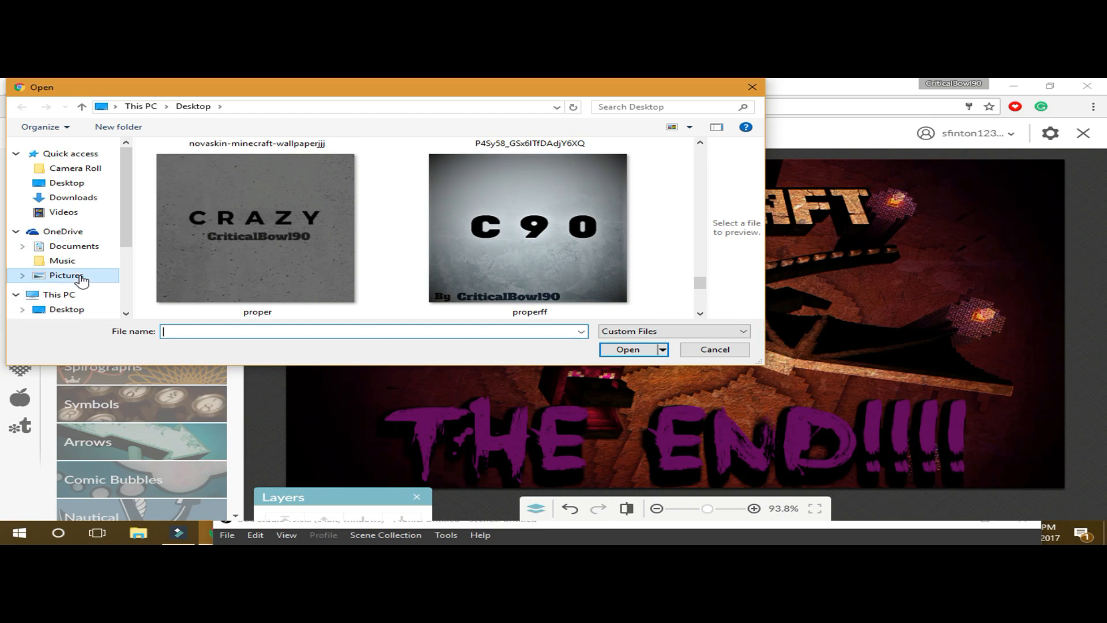
click(81, 278)
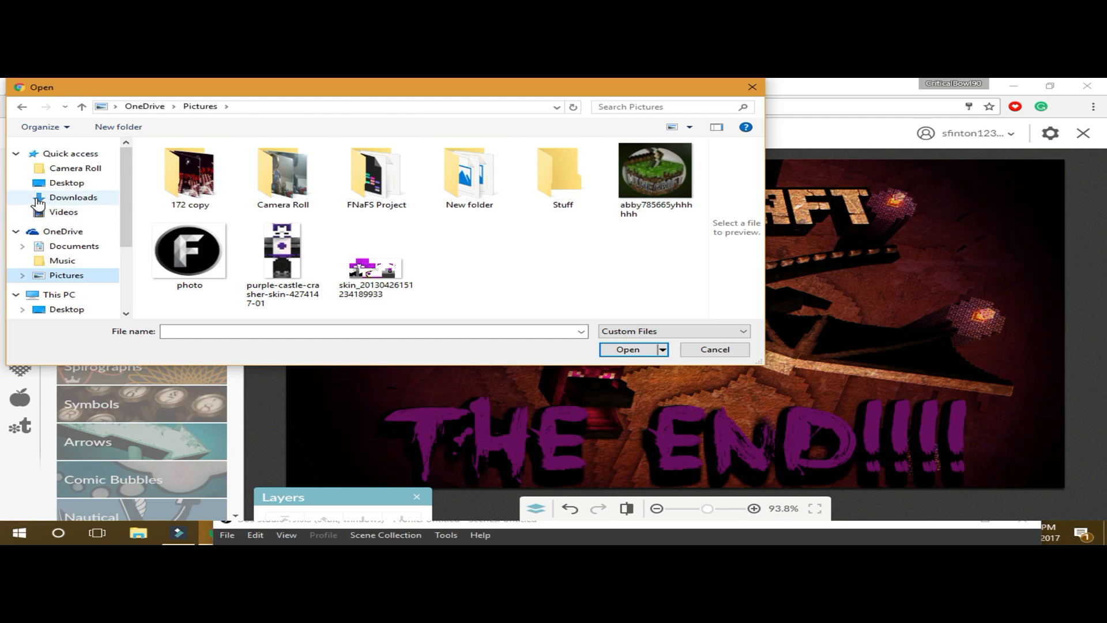
scroll(131, 182, down, 2)
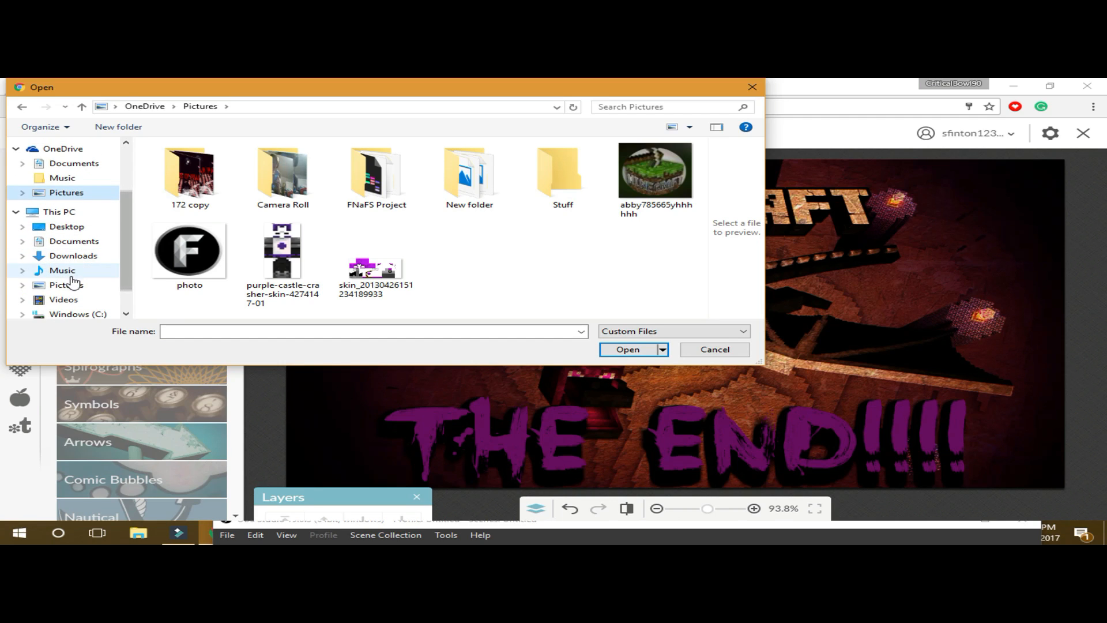
click(72, 283)
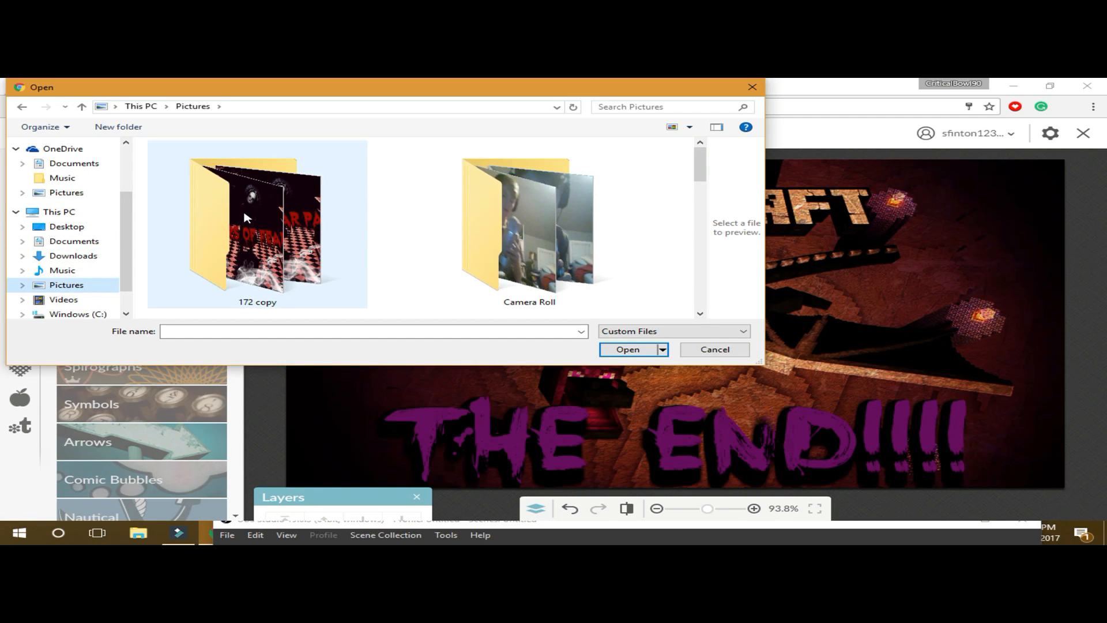
scroll(245, 216, down, 5)
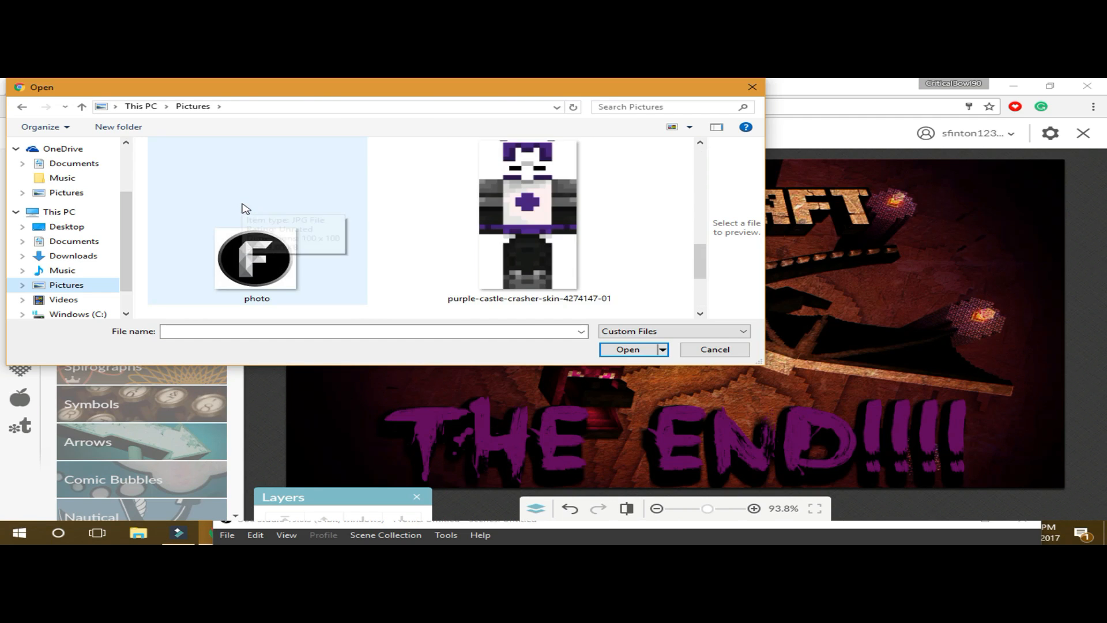
scroll(245, 209, up, 5)
- Open the 172 copy folder and insert the purple character image as an overlay
click(240, 210)
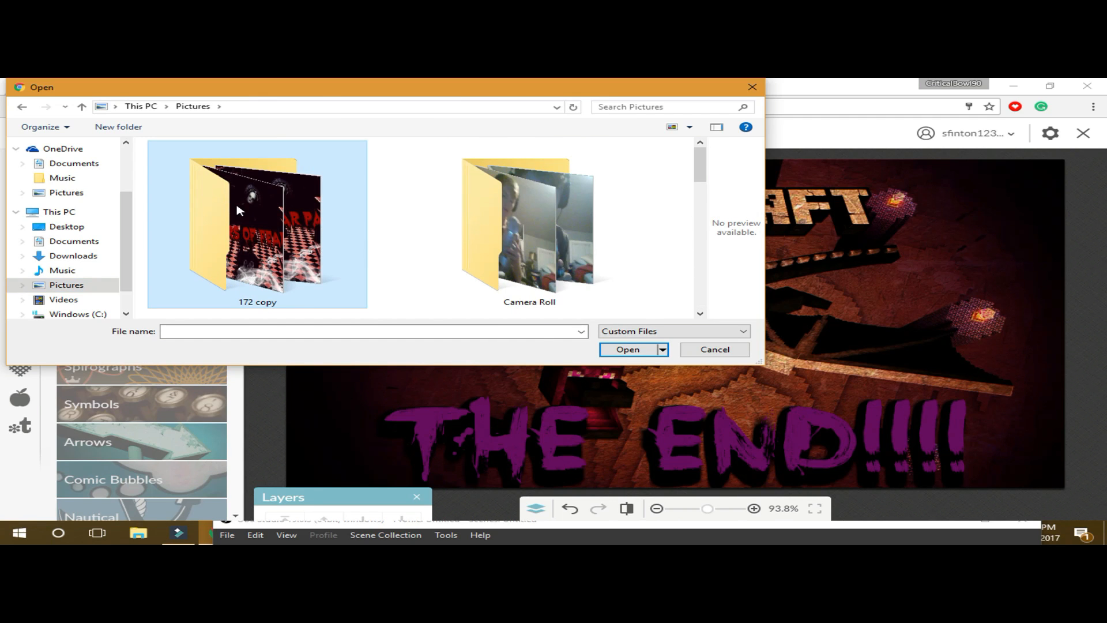
double_click(239, 210)
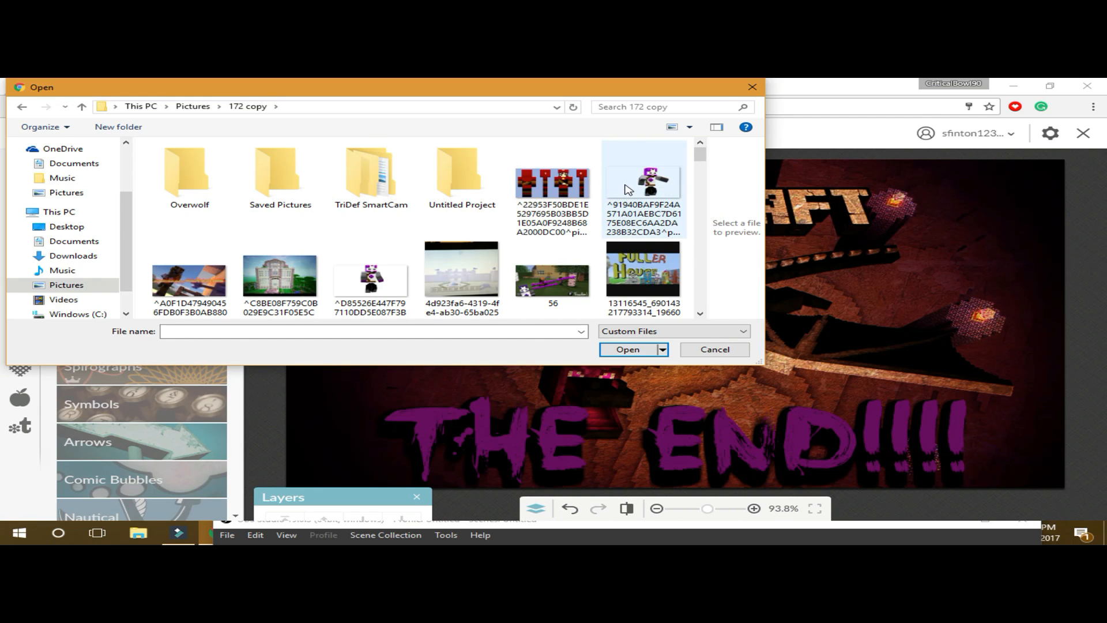
double_click(628, 189)
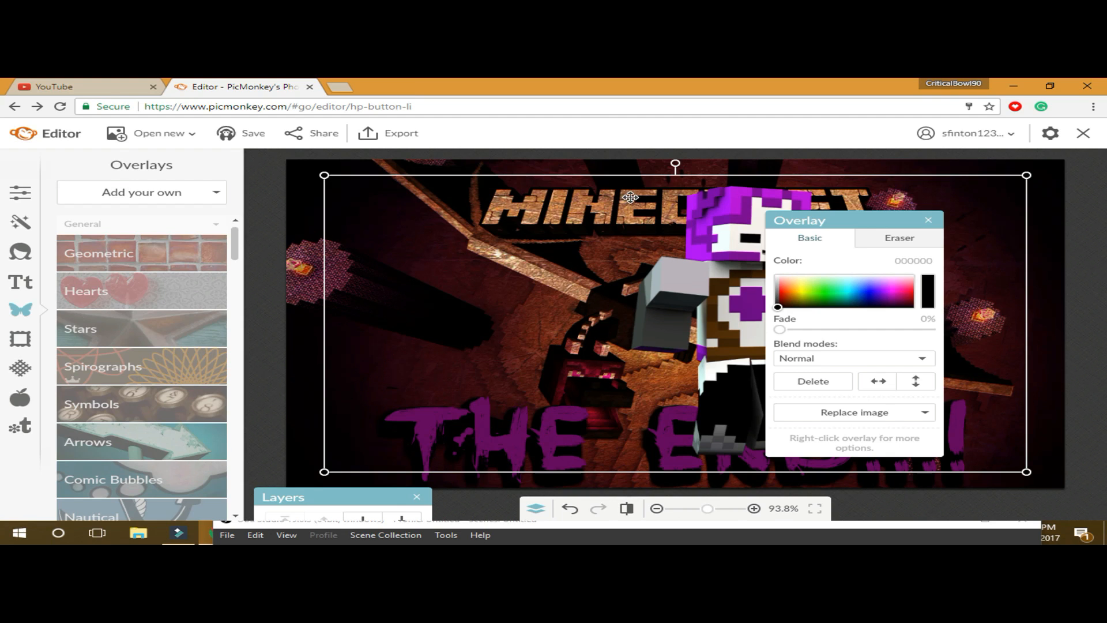
- Shrink the purple character overlay, move it to the bottom-left corner, rotate it upright, and deselect it
drag(637, 175, 749, 271)
drag(745, 373, 332, 461)
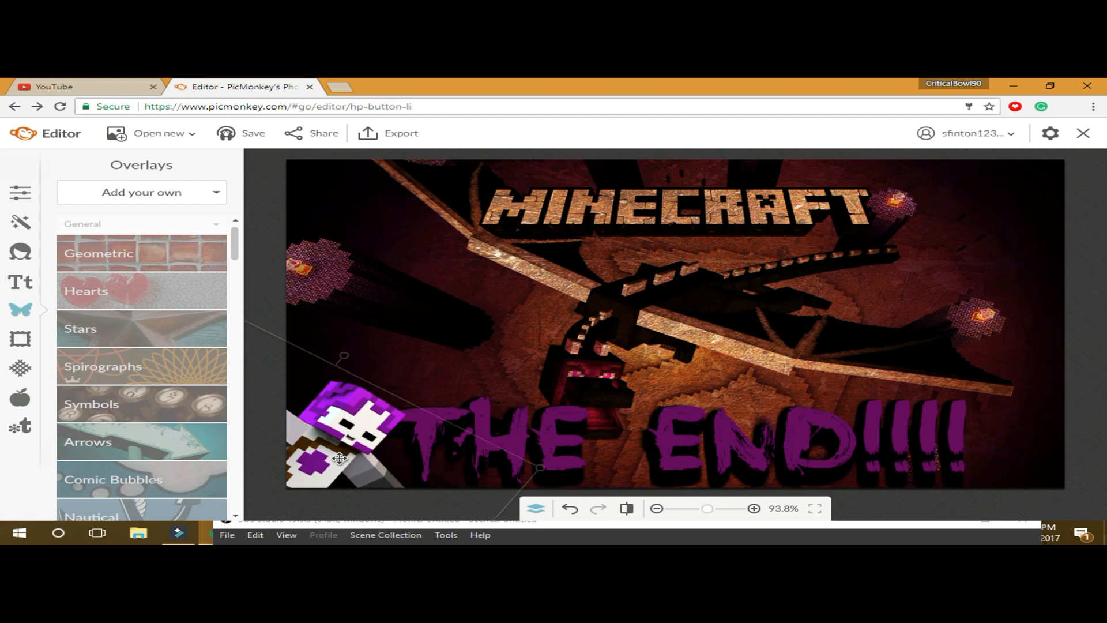
drag(346, 357, 298, 344)
click(358, 356)
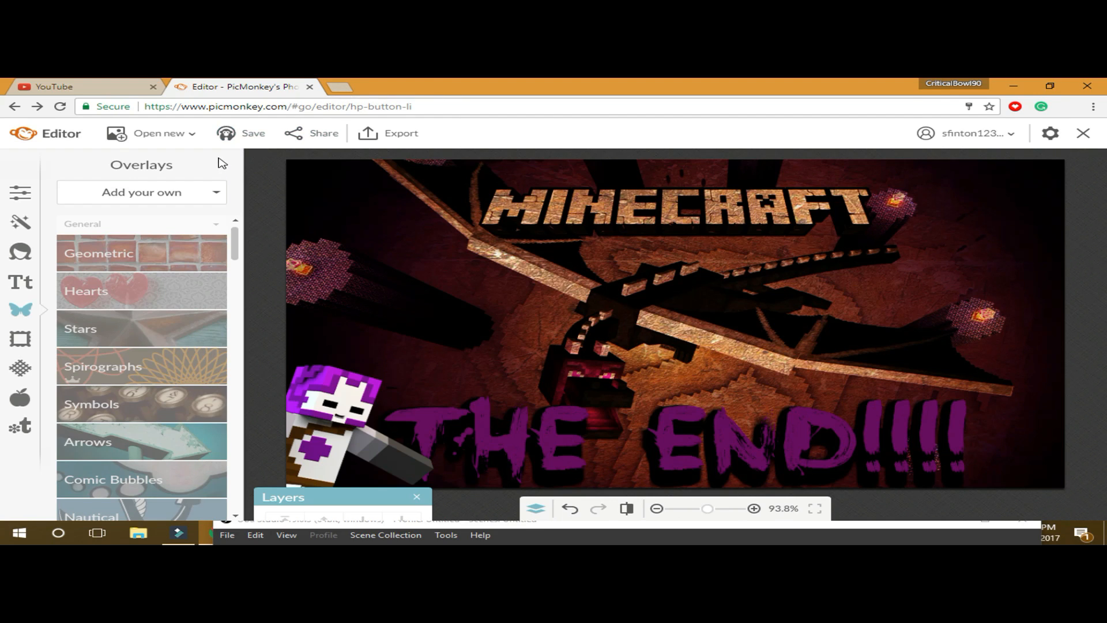
- Bring up and dismiss the new-image source list and the Flash Player context menu
click(199, 137)
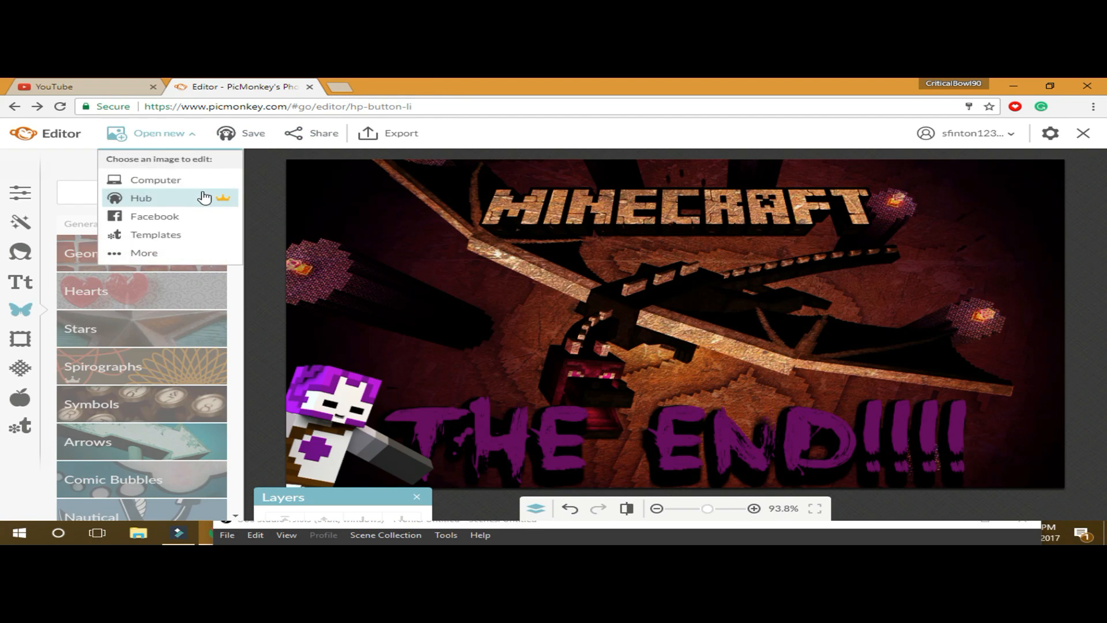
click(270, 202)
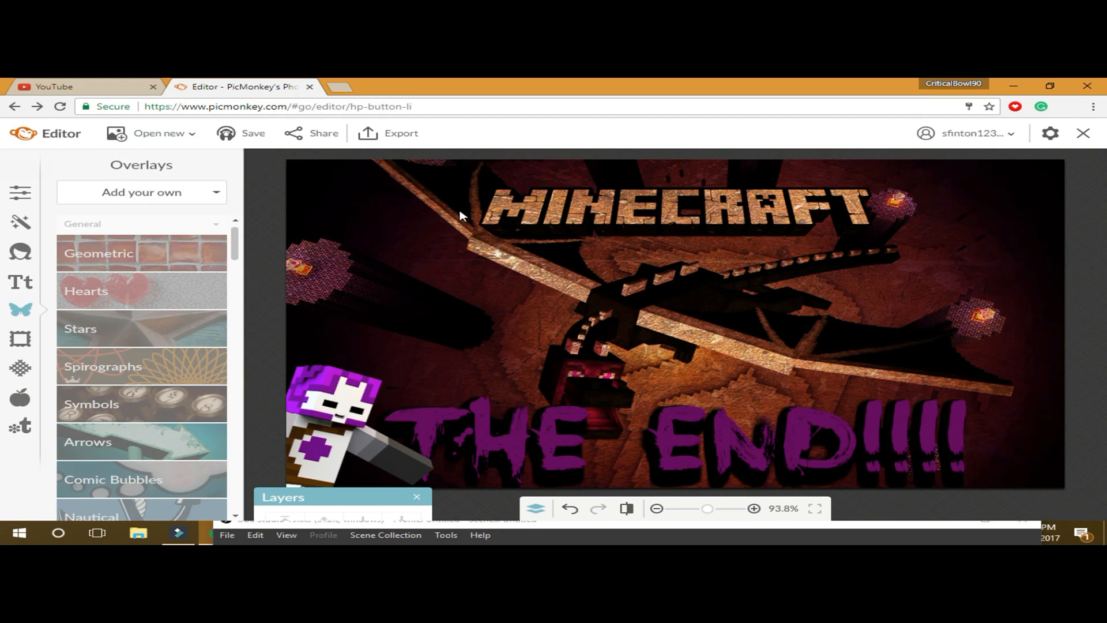
right_click(819, 323)
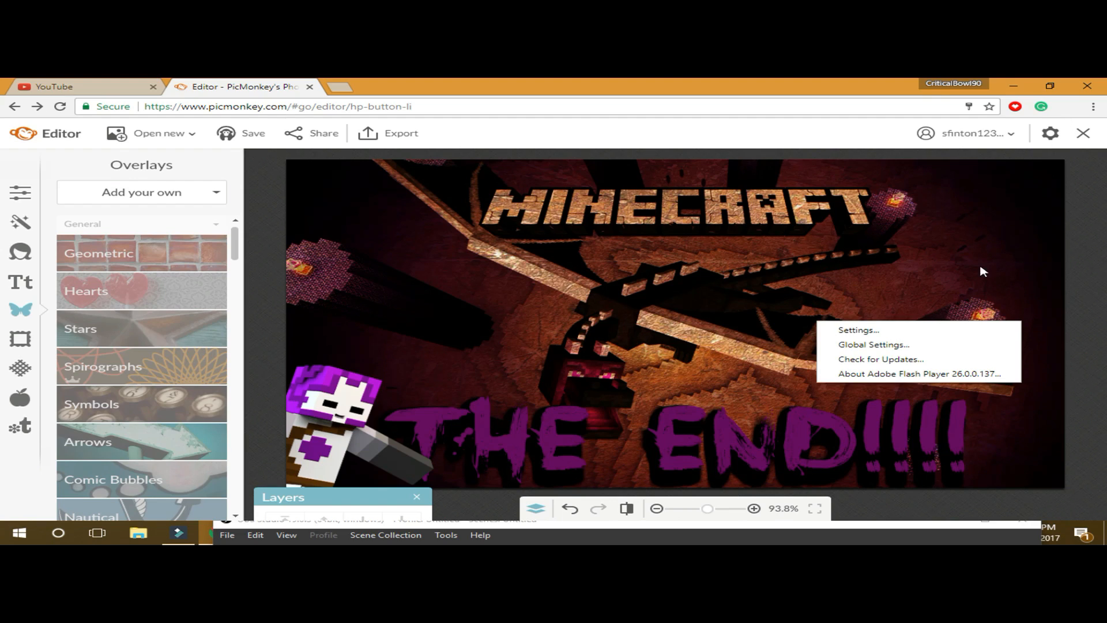
click(1084, 136)
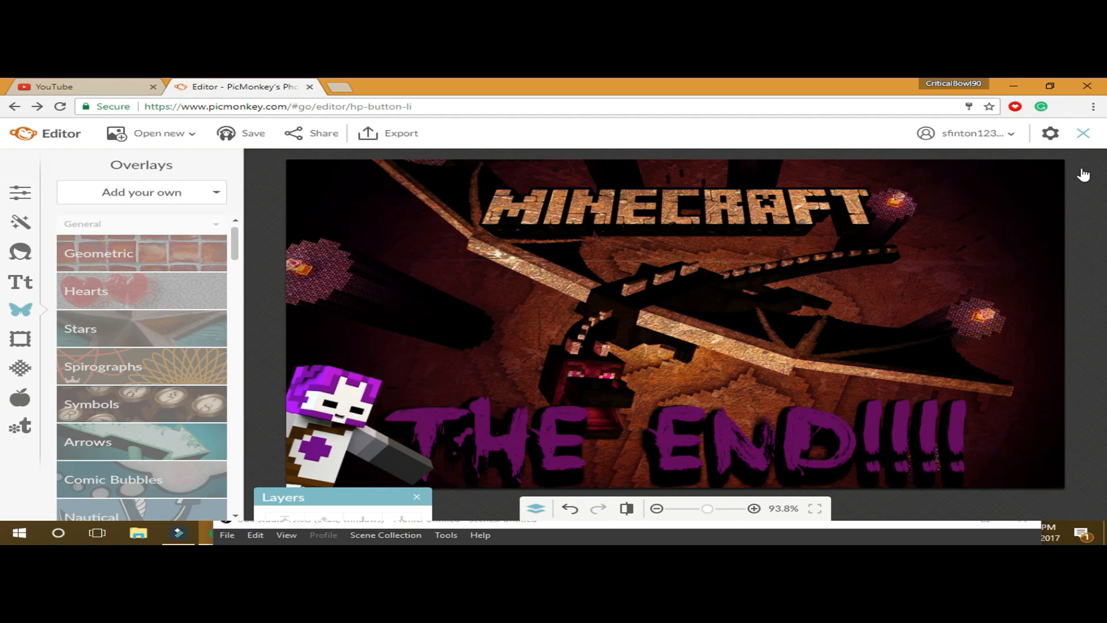
- Close the editor with Don't save, then start Edit a photo from the home page
click(1083, 137)
click(592, 376)
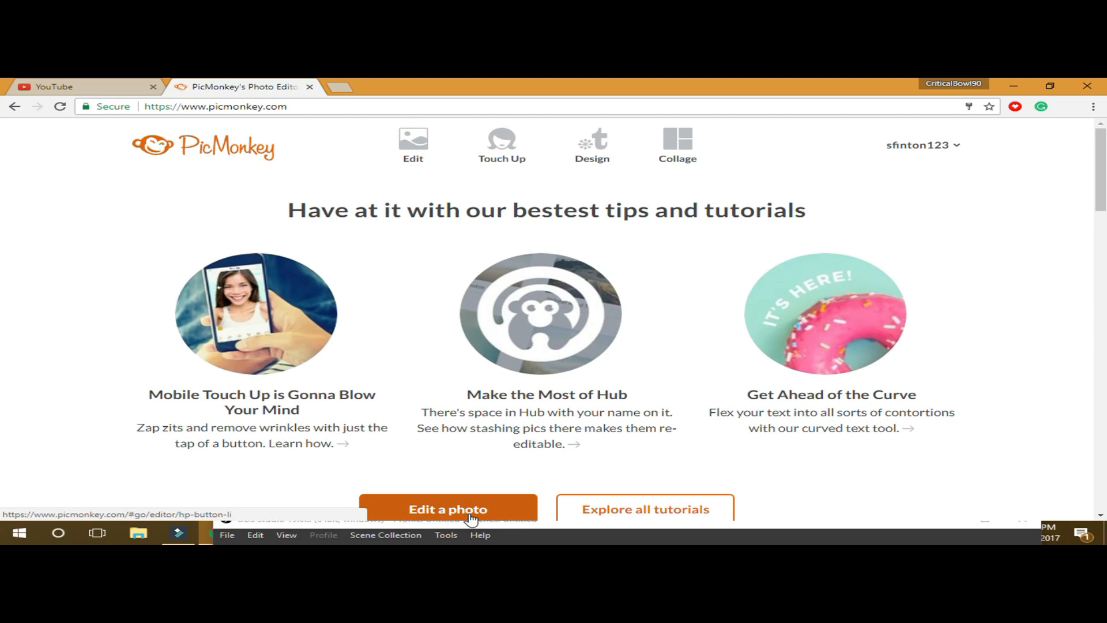
click(470, 517)
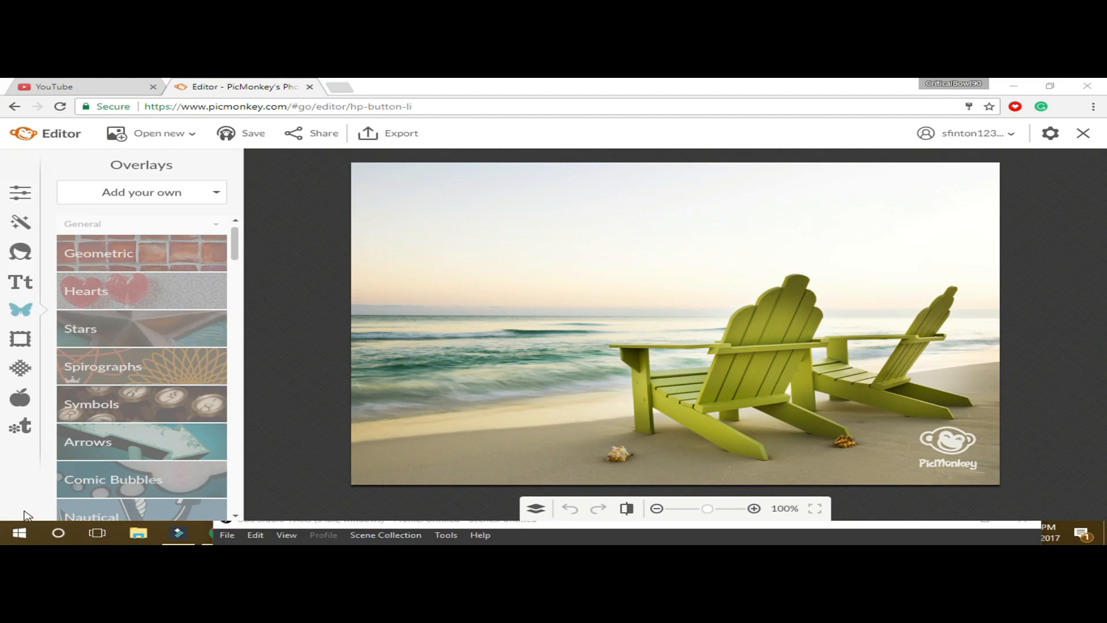
- Bring up the Windows Start menu with the Windows key
key(super)
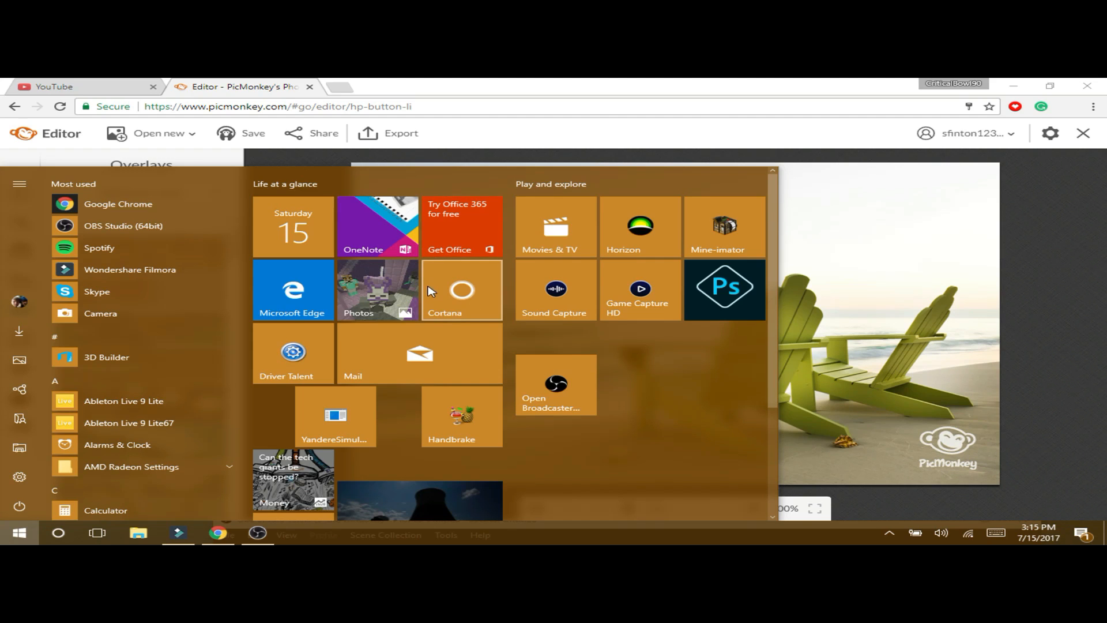
- Launch Elgato Game Capture HD from its Start menu tile
click(660, 293)
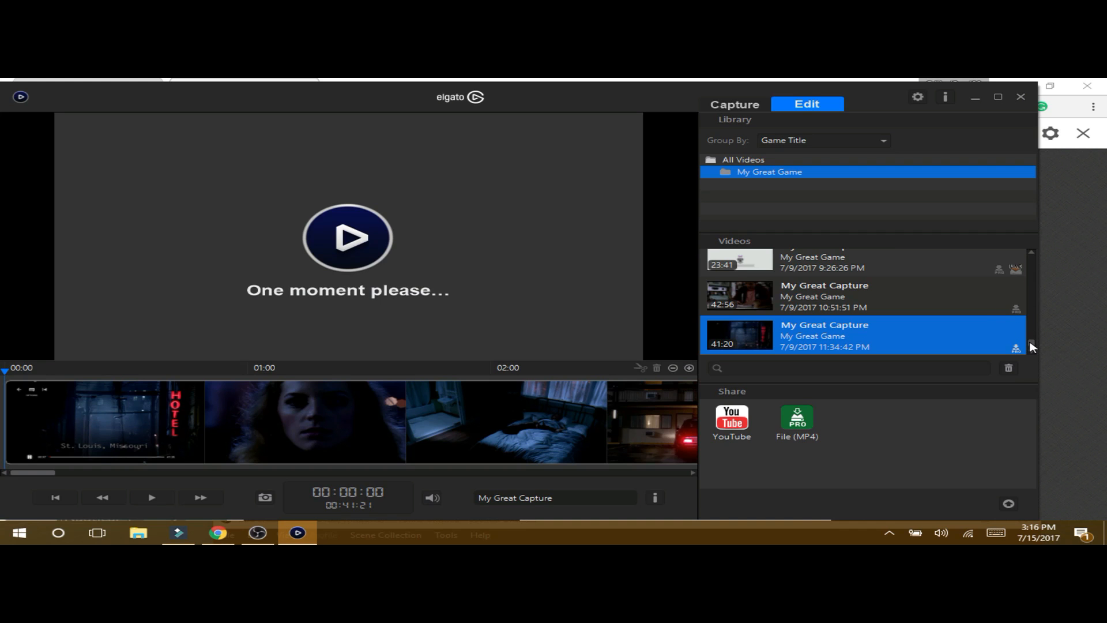
- Scroll the Videos list and load the 33:13 Minecraft capture from 4/29/2017
scroll(1031, 346, up, 1)
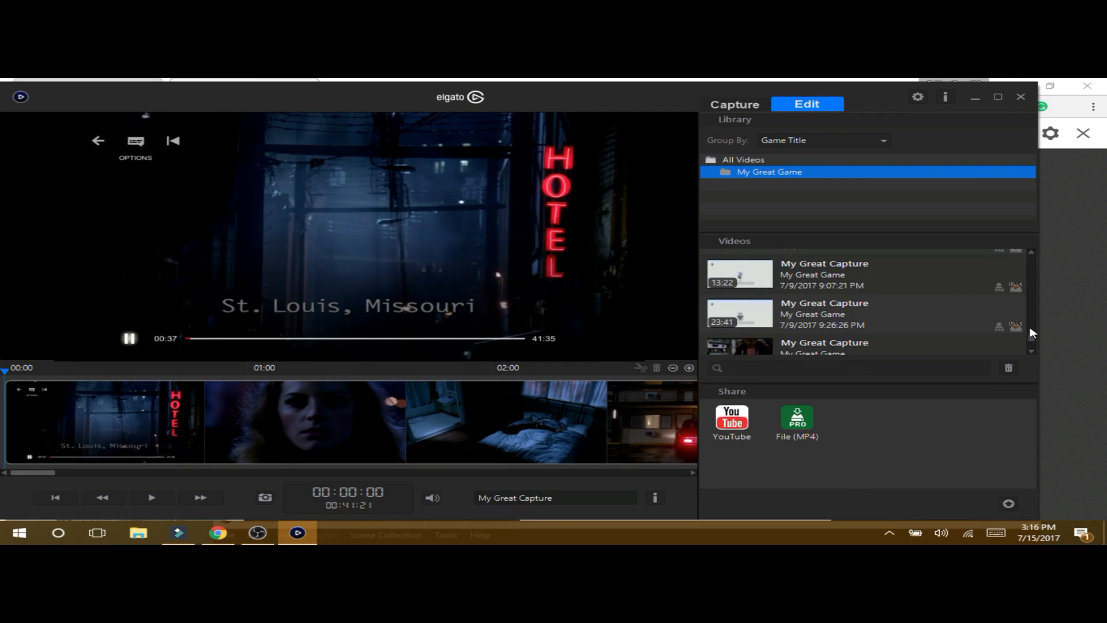
scroll(1032, 333, up, 2)
scroll(1032, 322, up, 4)
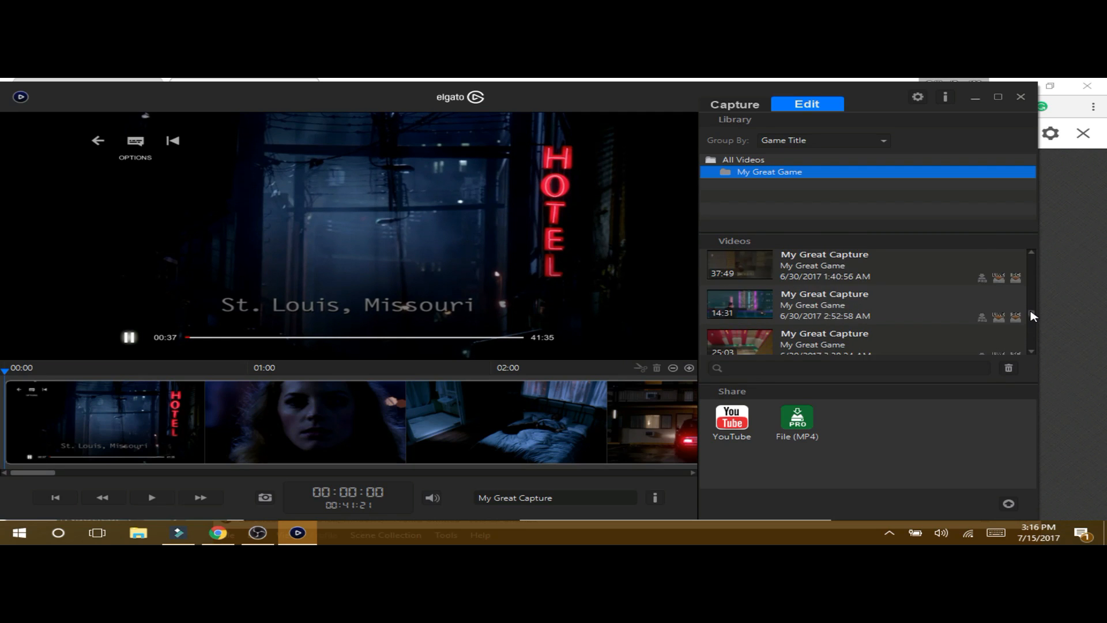
scroll(1038, 310, up, 2)
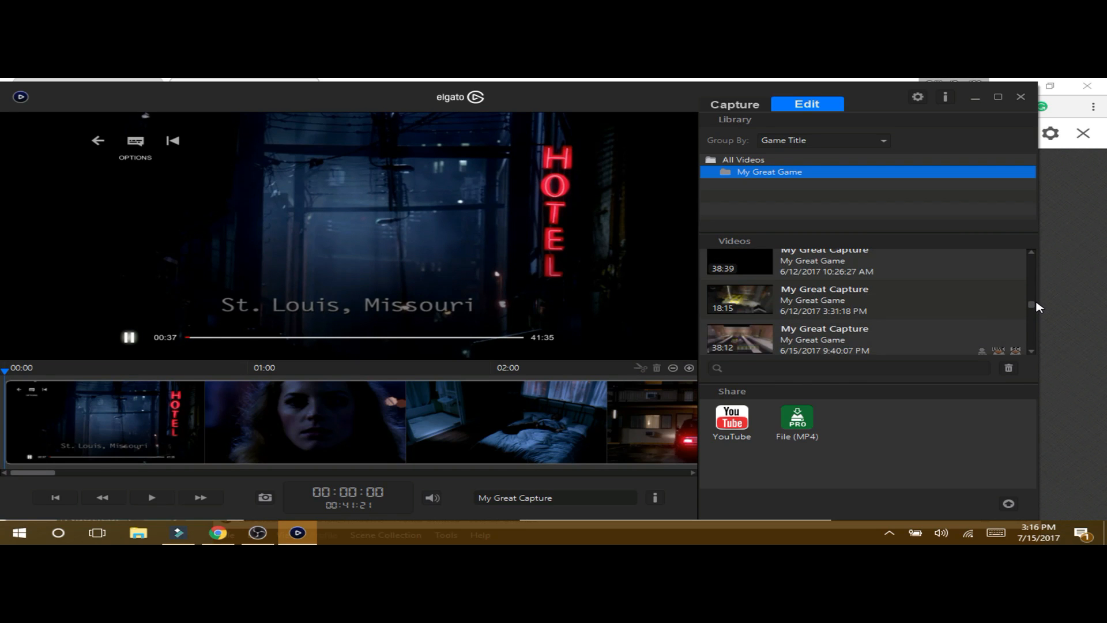
scroll(1038, 304, up, 5)
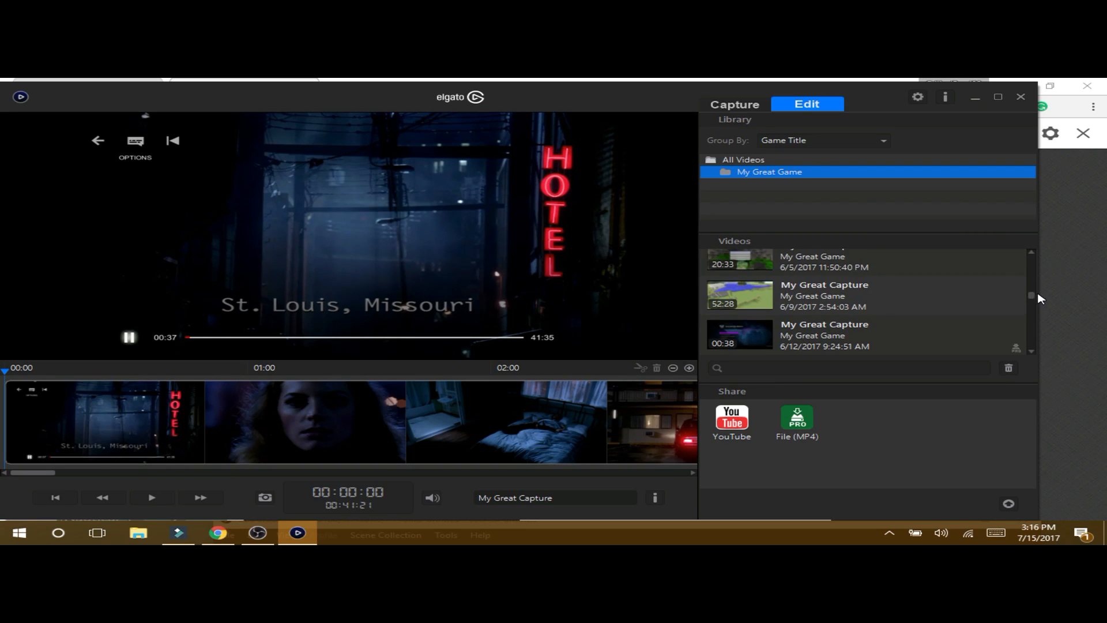
scroll(1043, 289, up, 3)
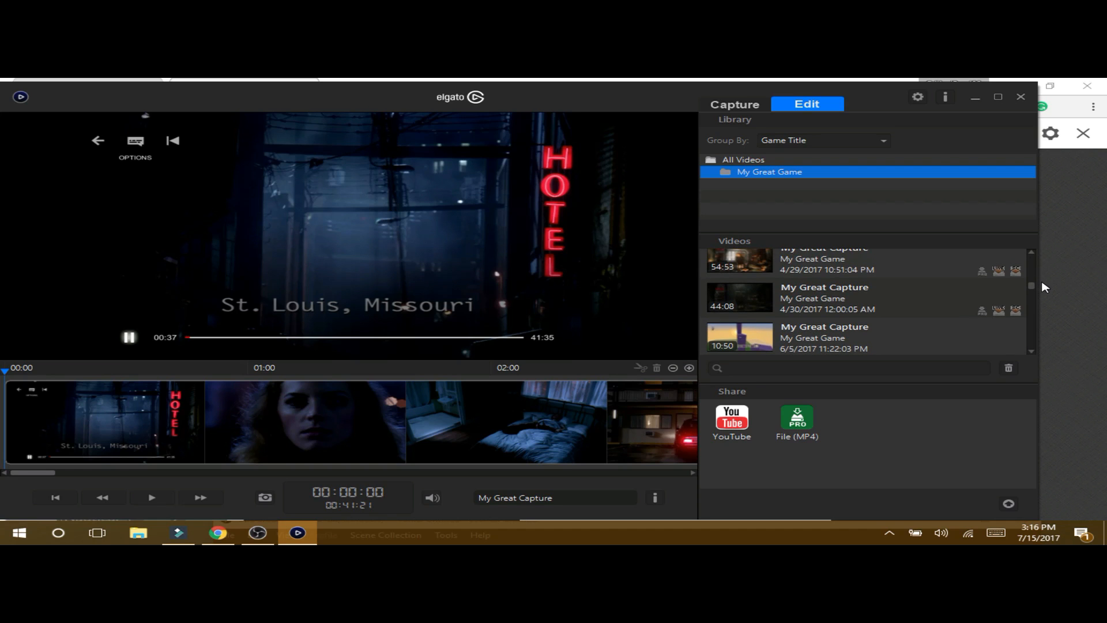
scroll(1046, 281, up, 1)
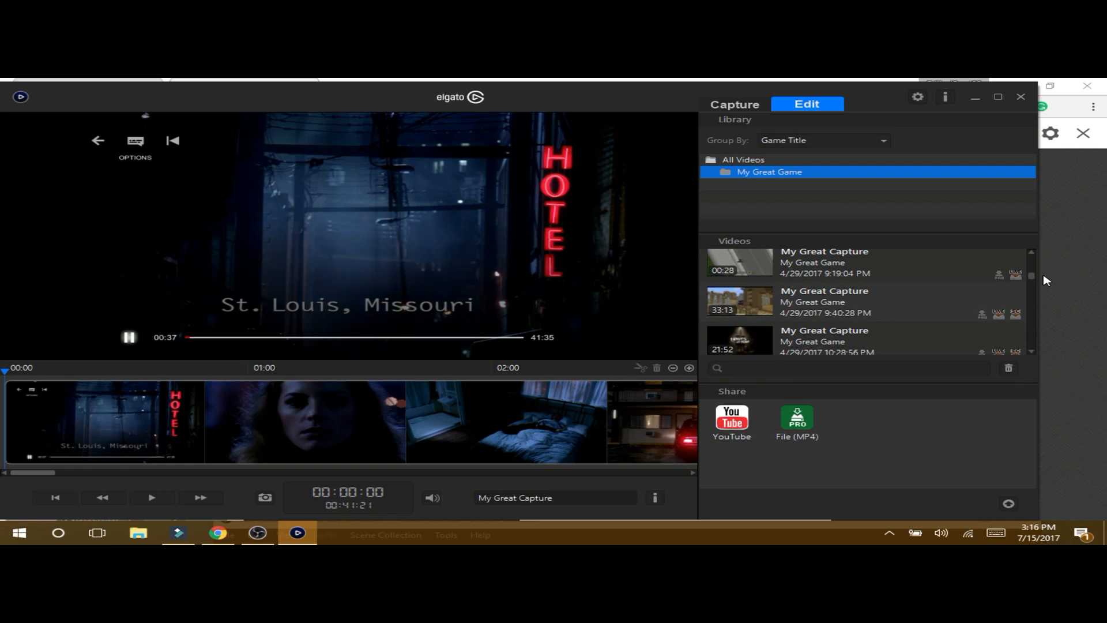
click(927, 306)
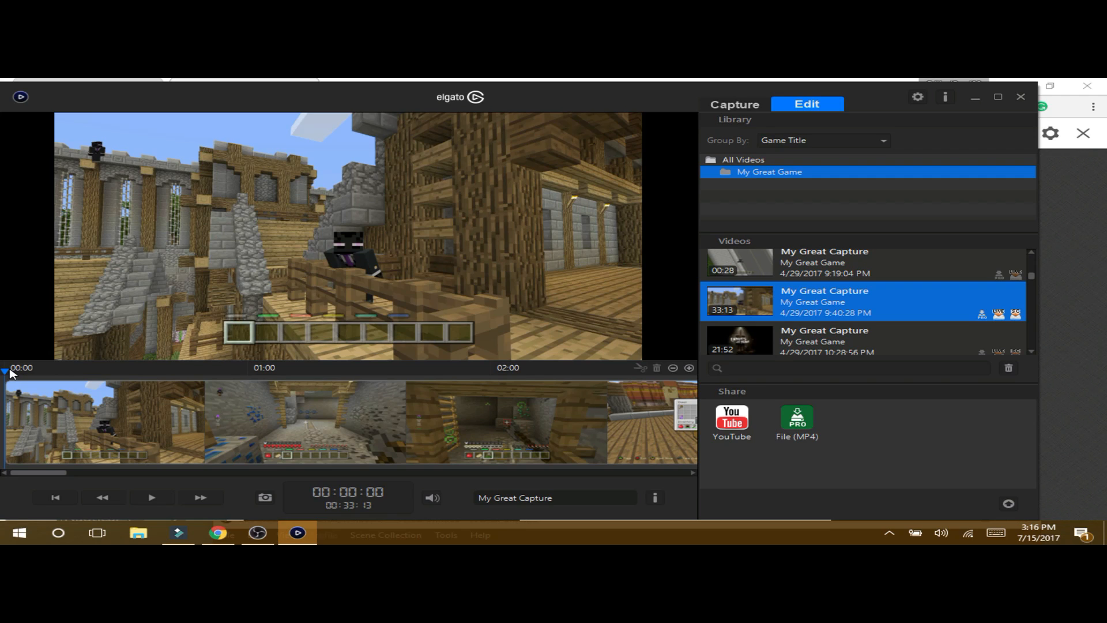
- Scrub the playhead to 00:05:06 and save a snapshot of the stone courtyard frame
drag(11, 372, 629, 436)
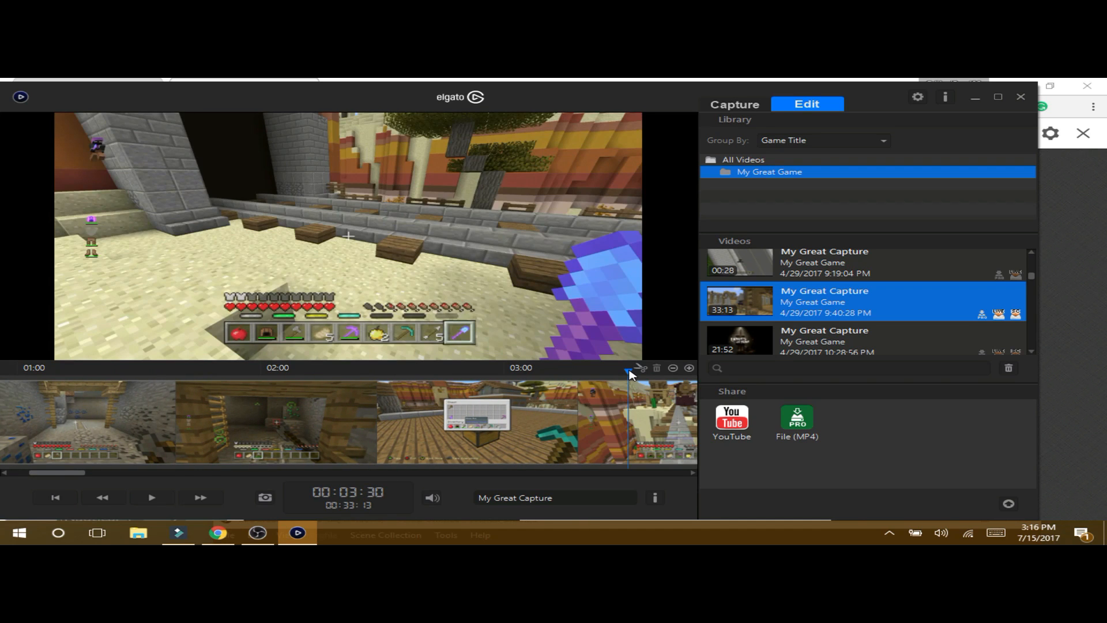
drag(634, 372, 517, 381)
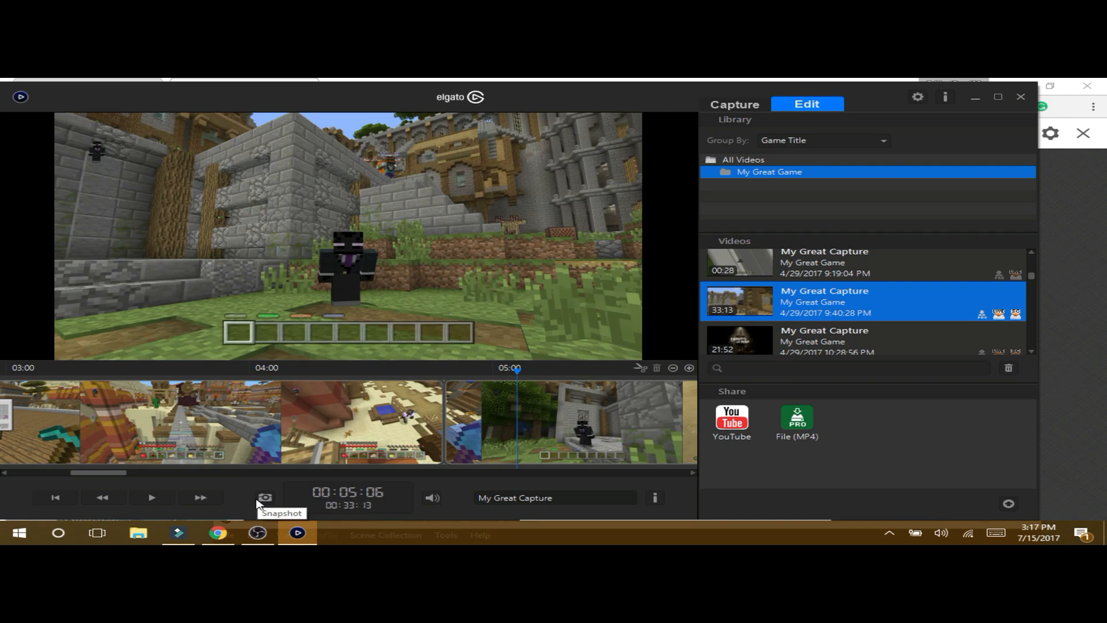
click(265, 499)
- Check in Elgato Preferences that screenshots save to the Desktop, then cancel
click(918, 97)
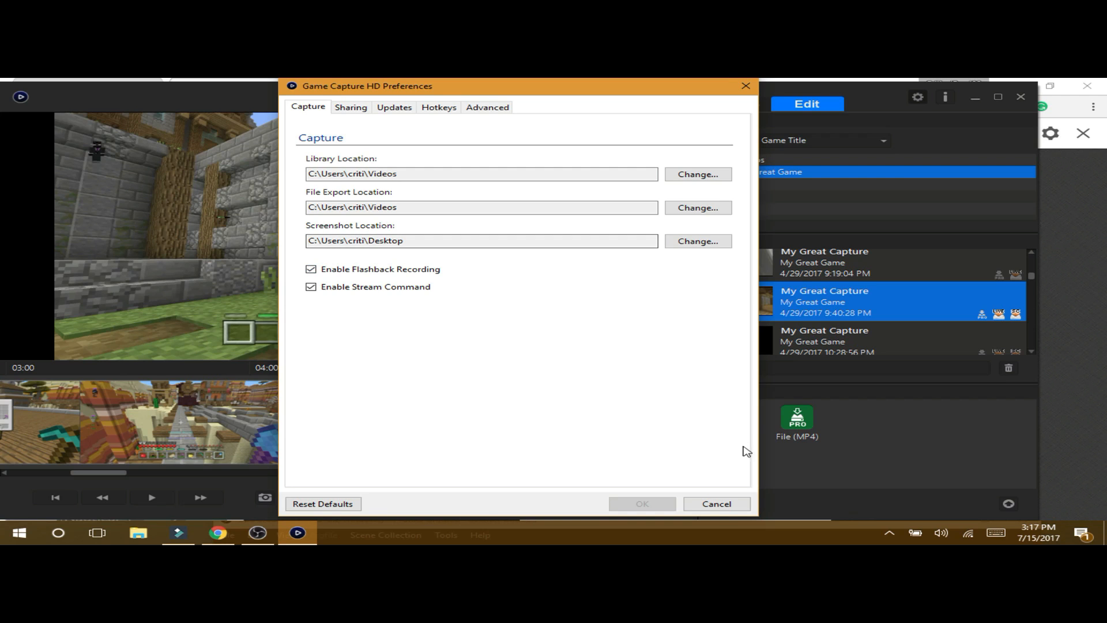
click(718, 506)
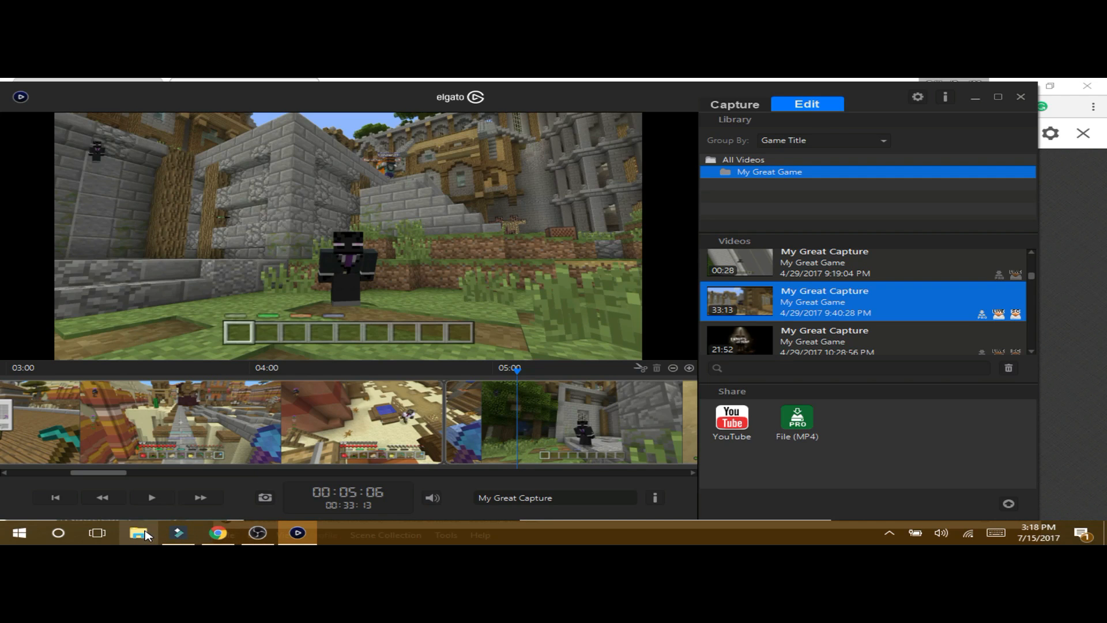
click(176, 534)
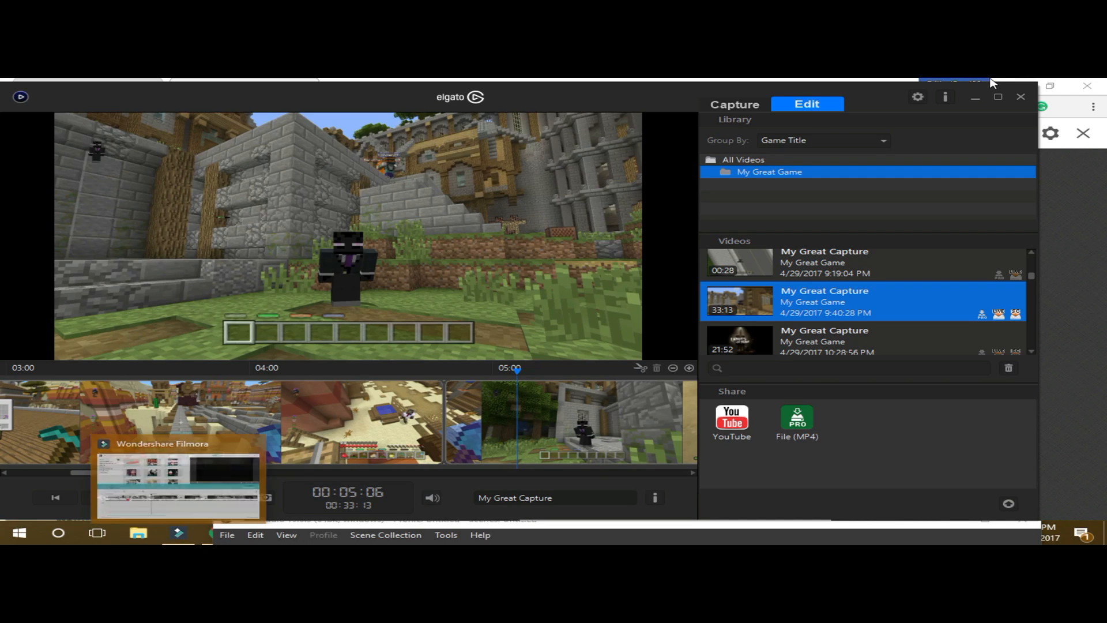
- Minimize Elgato and show PicMonkey's Open new choices
click(976, 101)
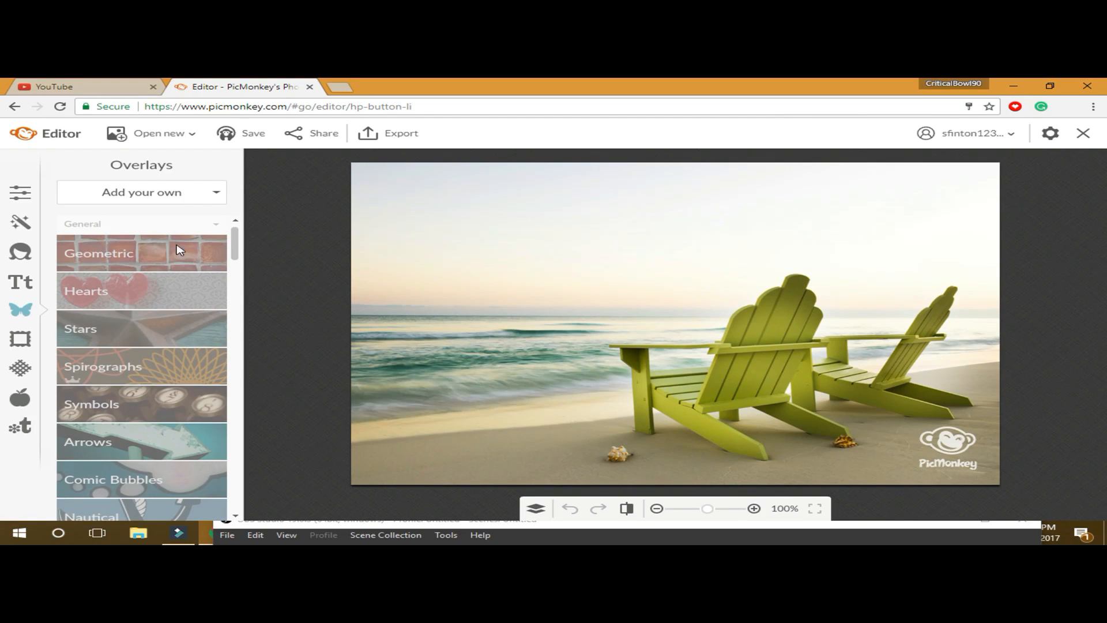
click(191, 136)
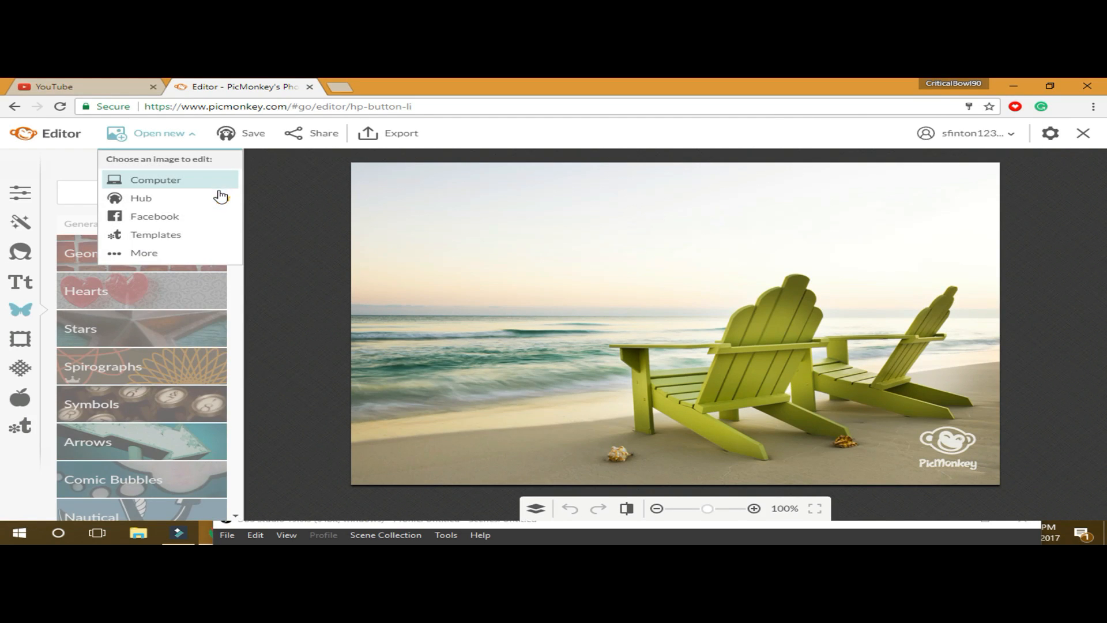
click(210, 180)
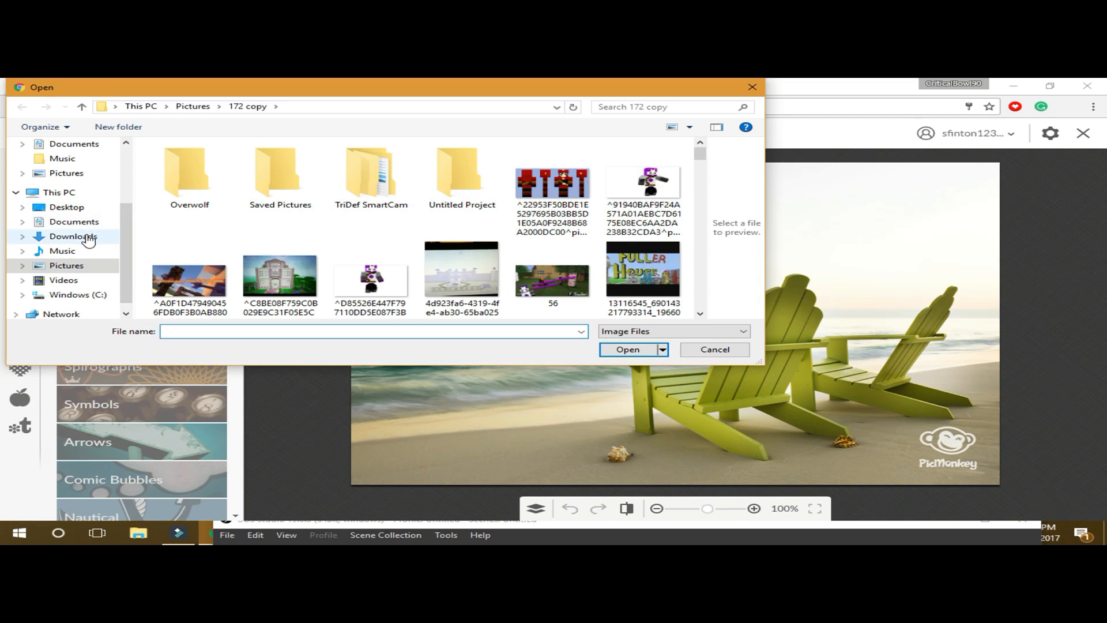
click(86, 207)
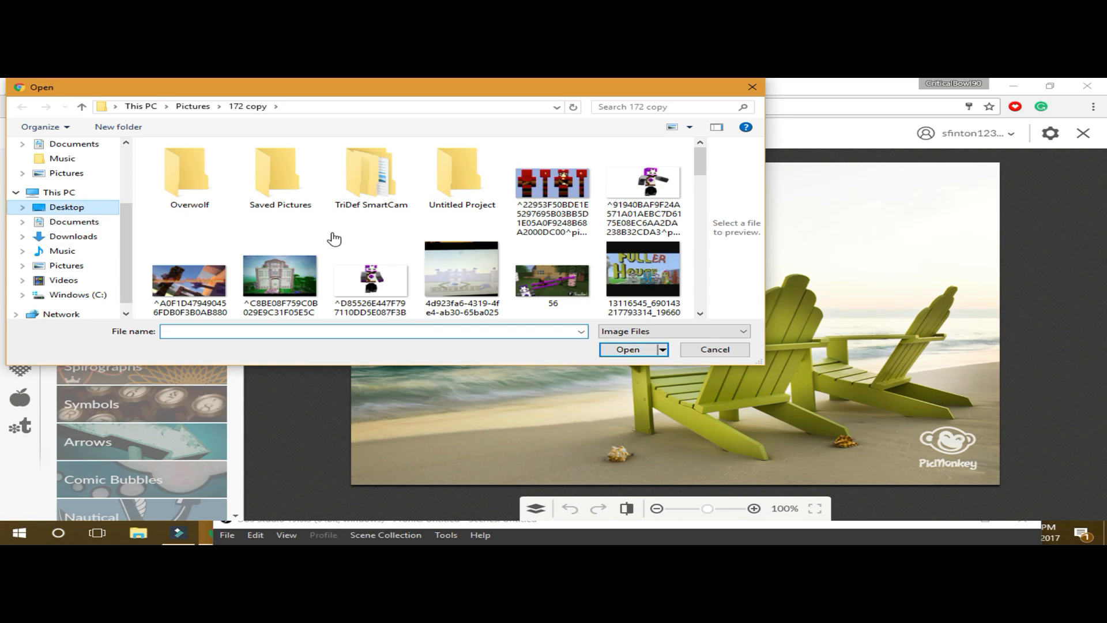
scroll(346, 197, down, 3)
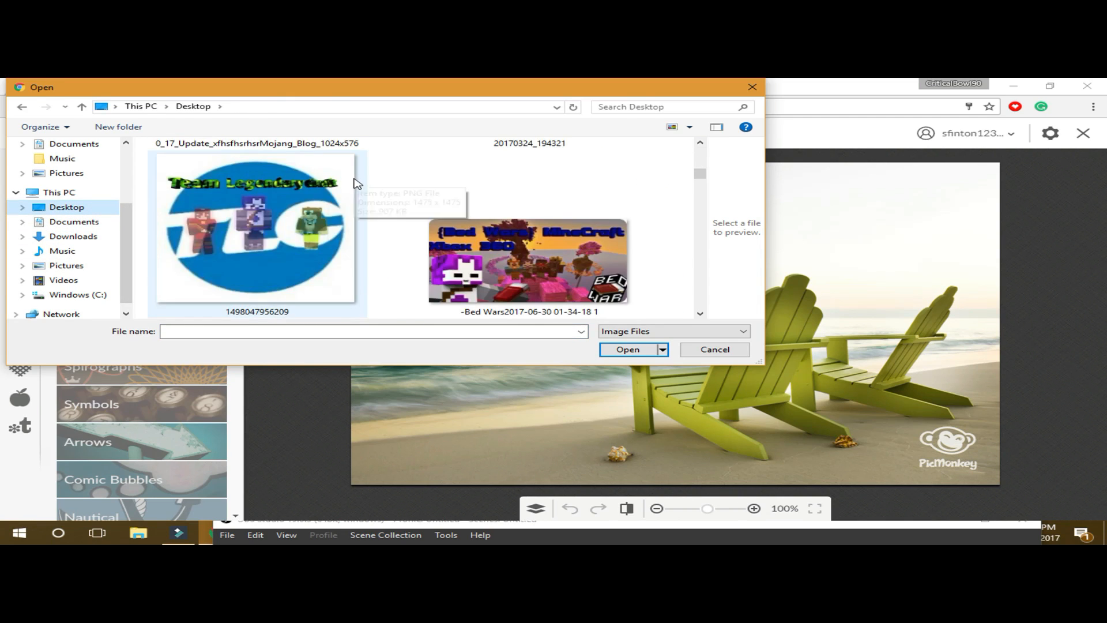
scroll(356, 187, down, 3)
scroll(357, 187, down, 10)
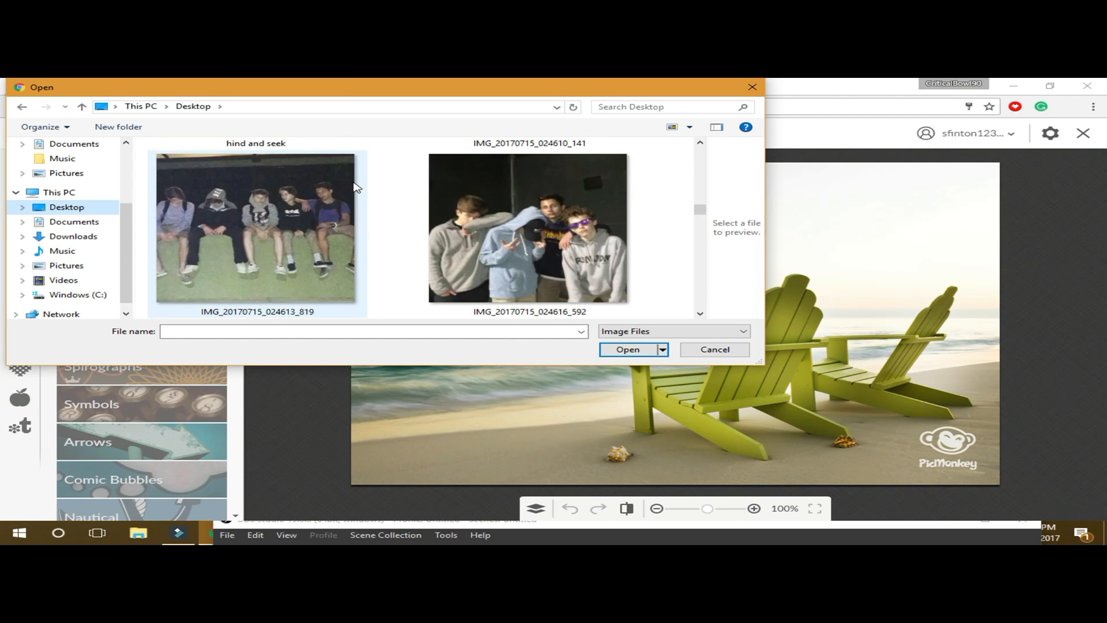
scroll(356, 187, down, 6)
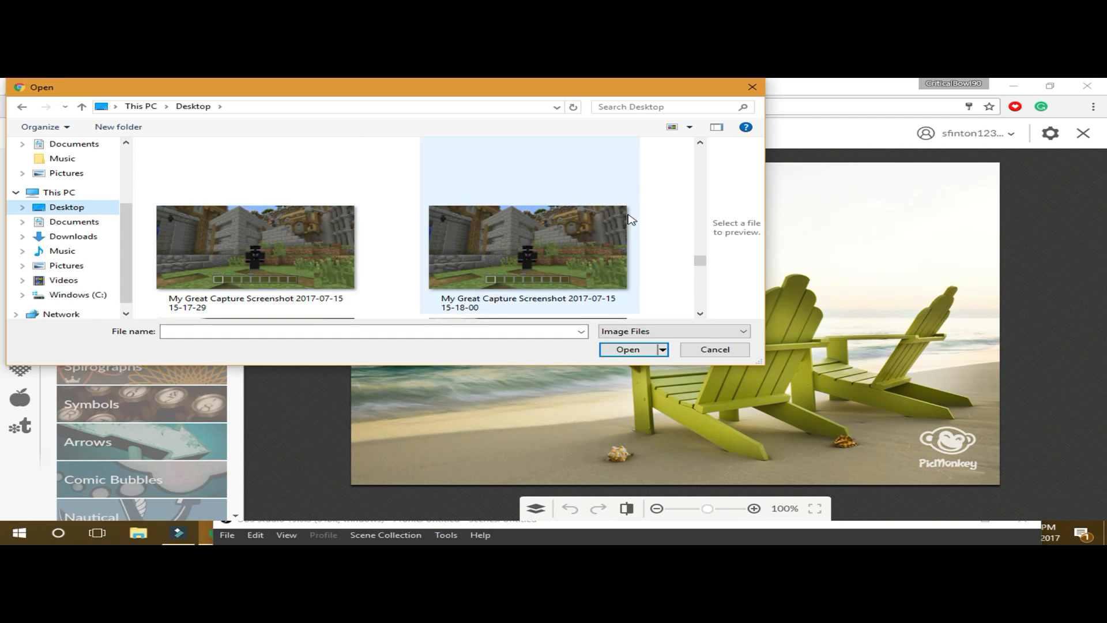
click(583, 243)
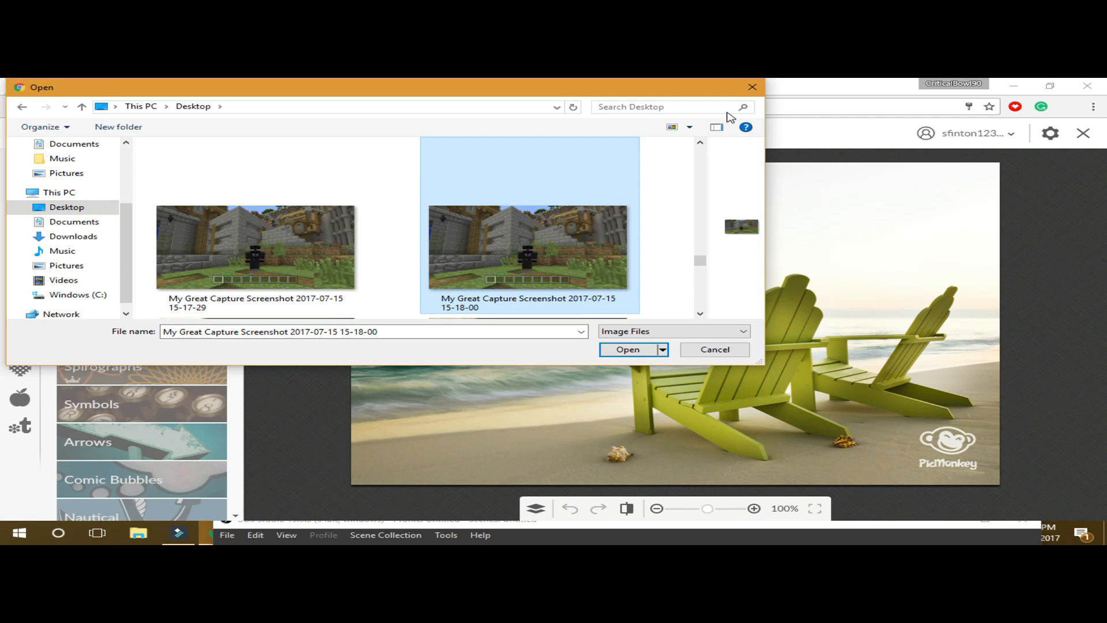
double_click(548, 247)
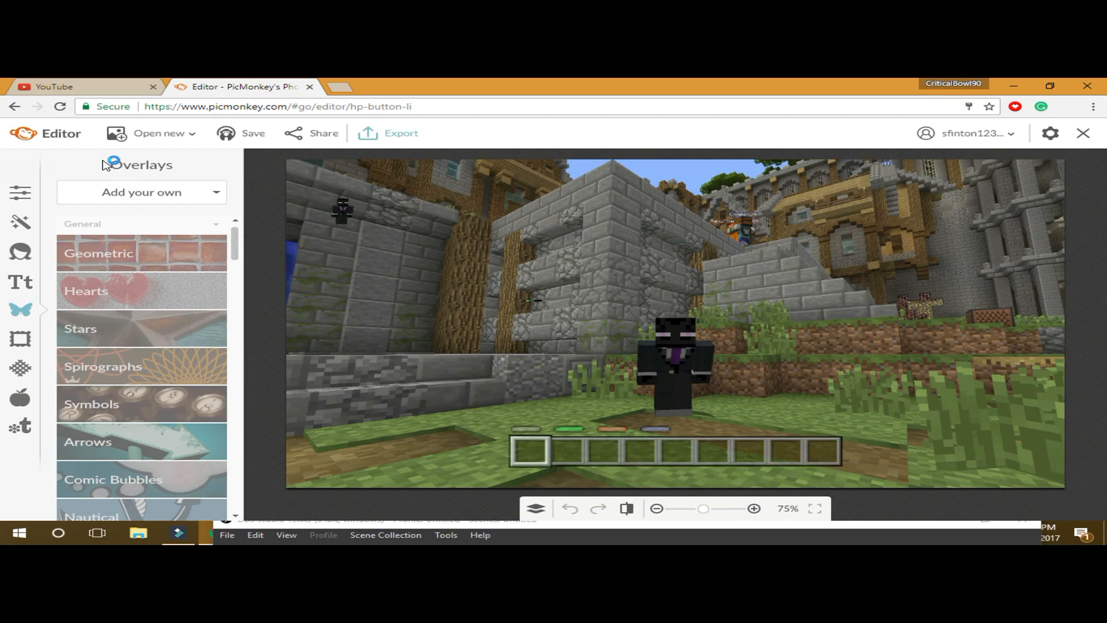
- Choose the Poetsen One font and drop a placeholder text box onto the Minecraft screenshot
click(65, 288)
click(20, 283)
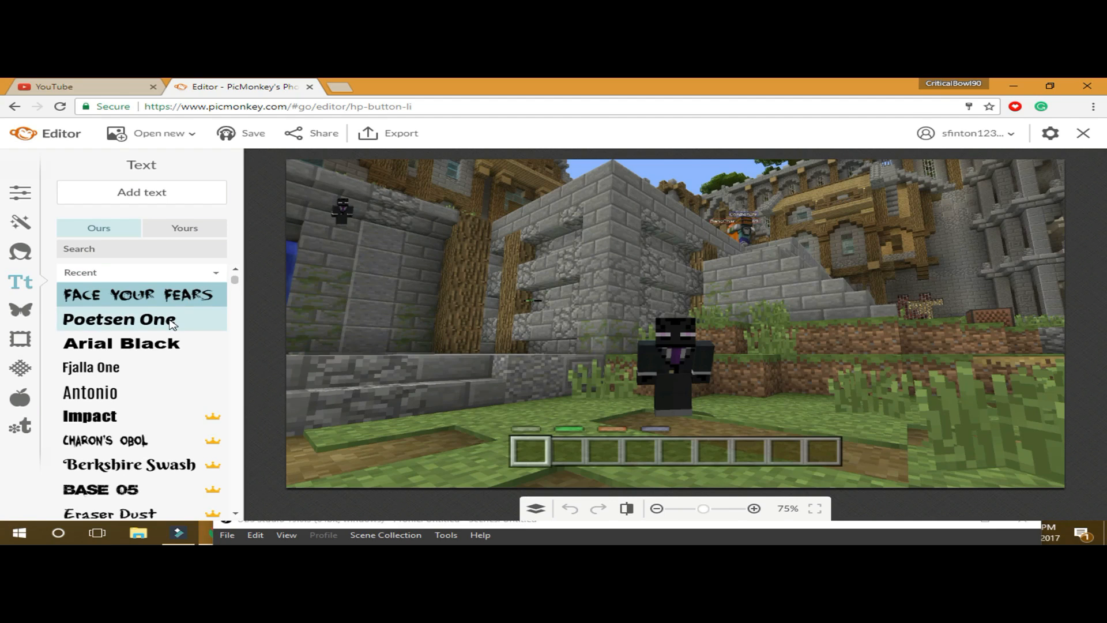
click(171, 324)
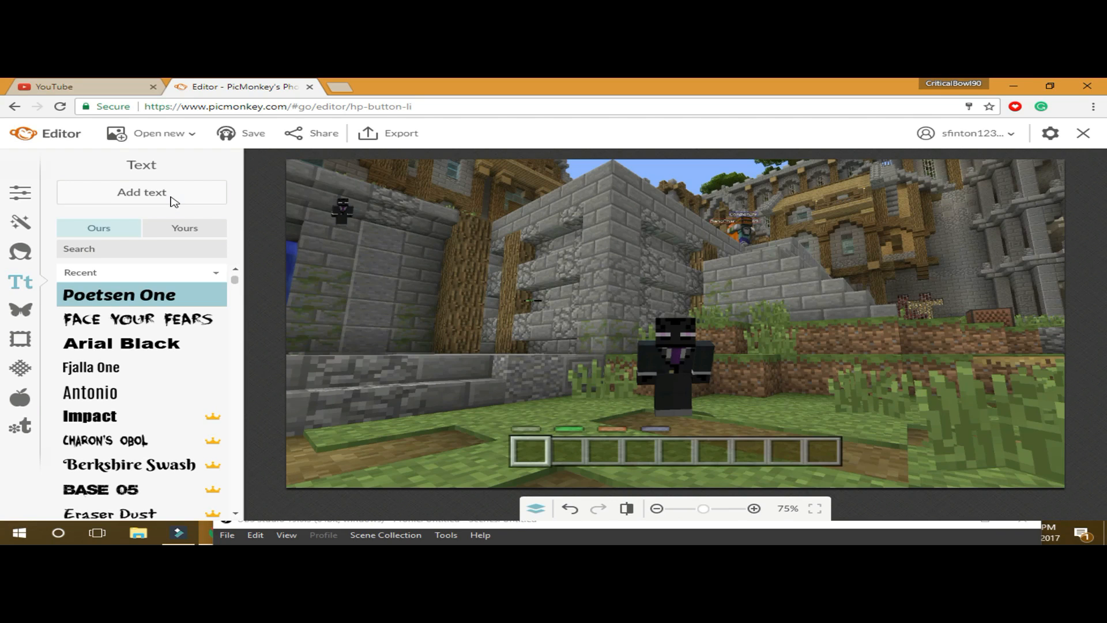
click(173, 200)
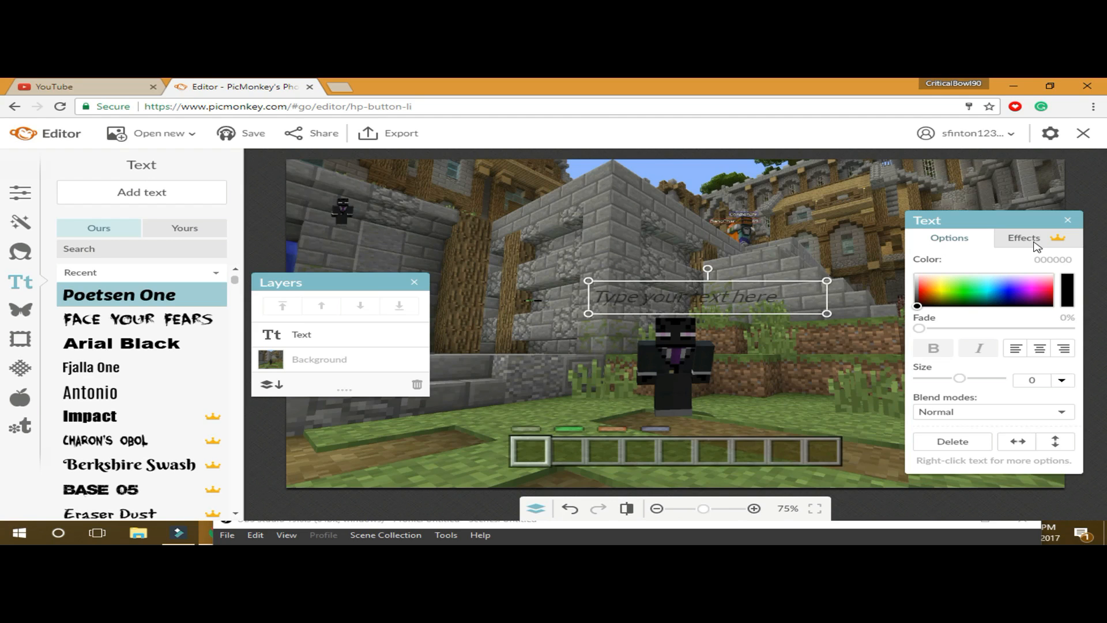
- Nudge the empty text box slightly lower above the player and start editing it
click(1026, 239)
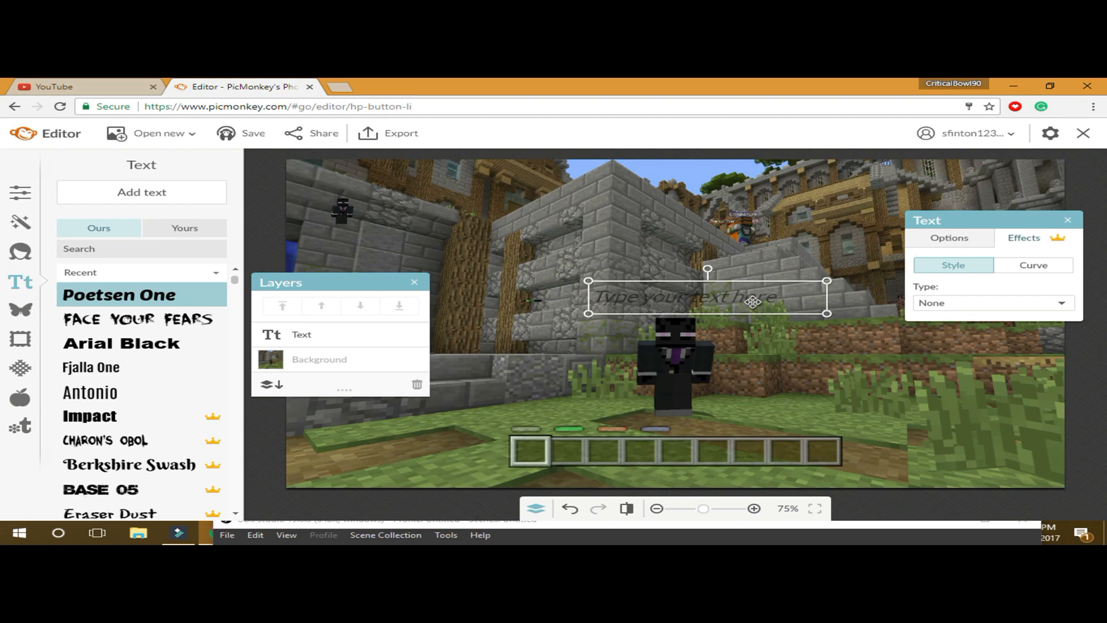
drag(753, 300, 710, 313)
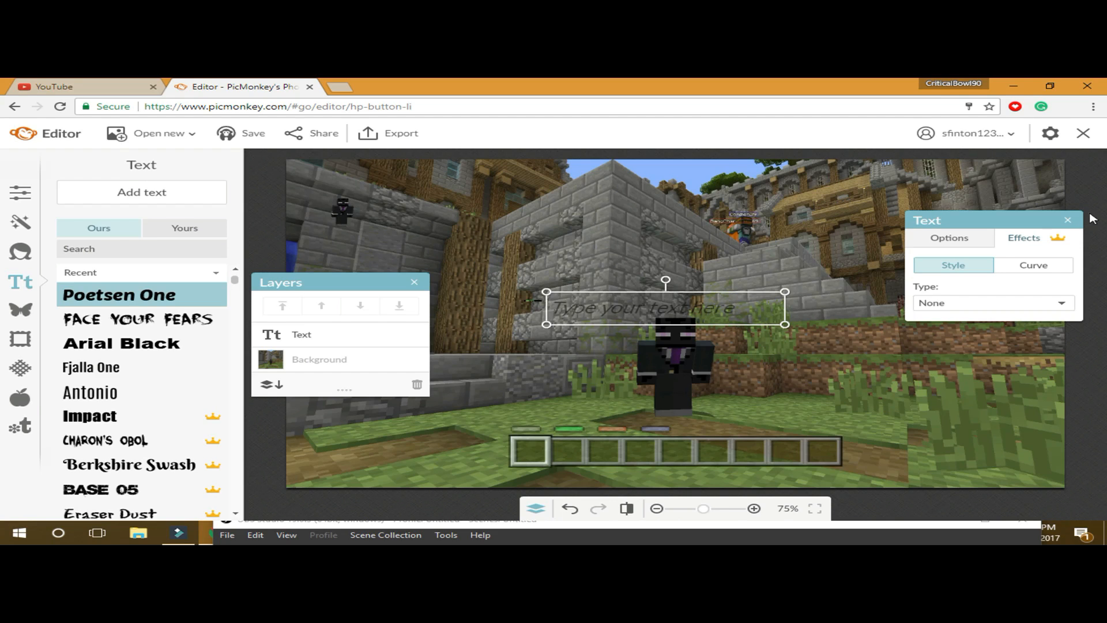
click(679, 315)
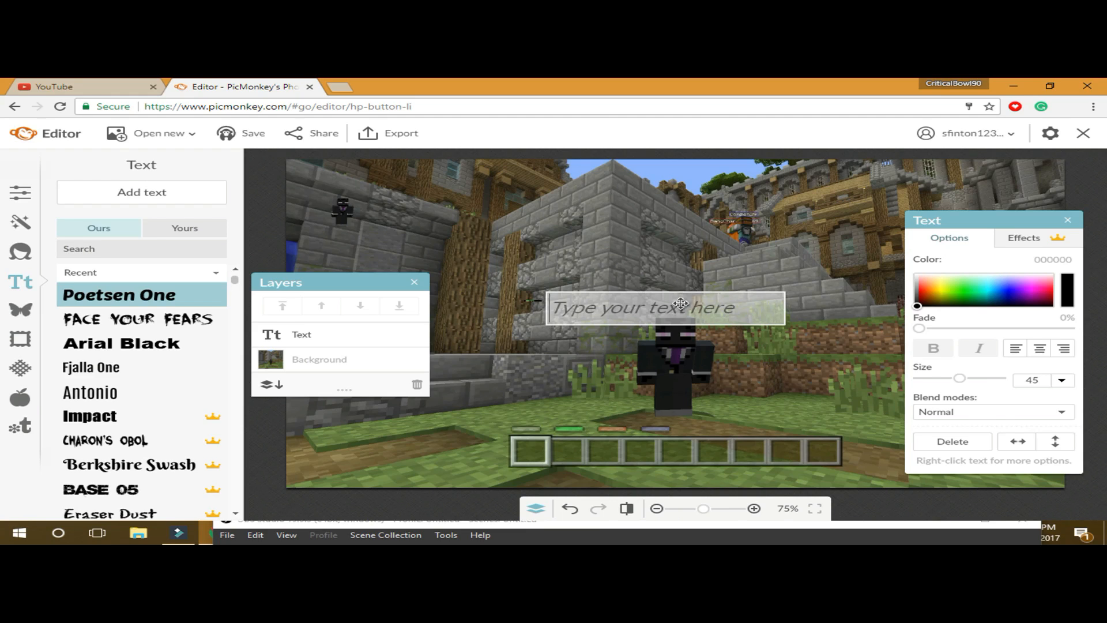
- Type GAMES into the text box
text(g)
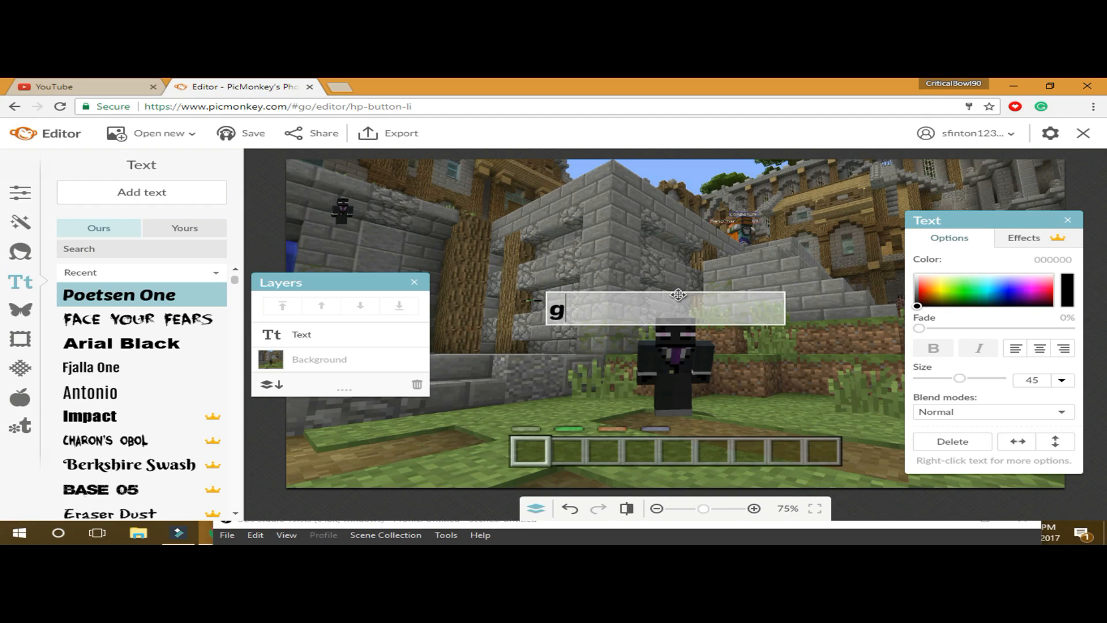
key(BackSpace)
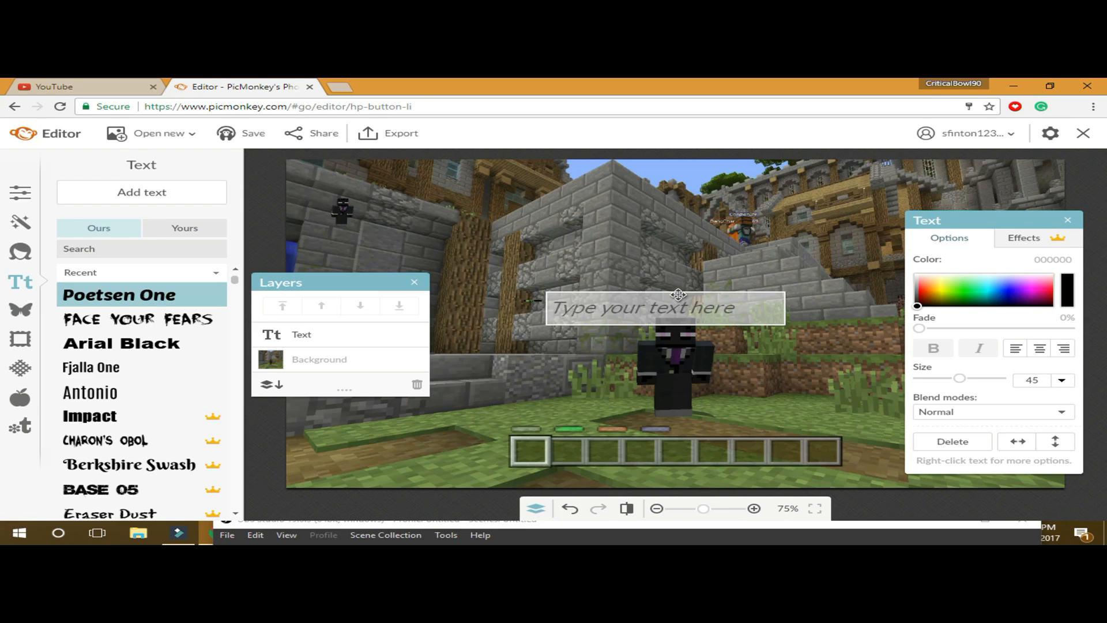
text(GA)
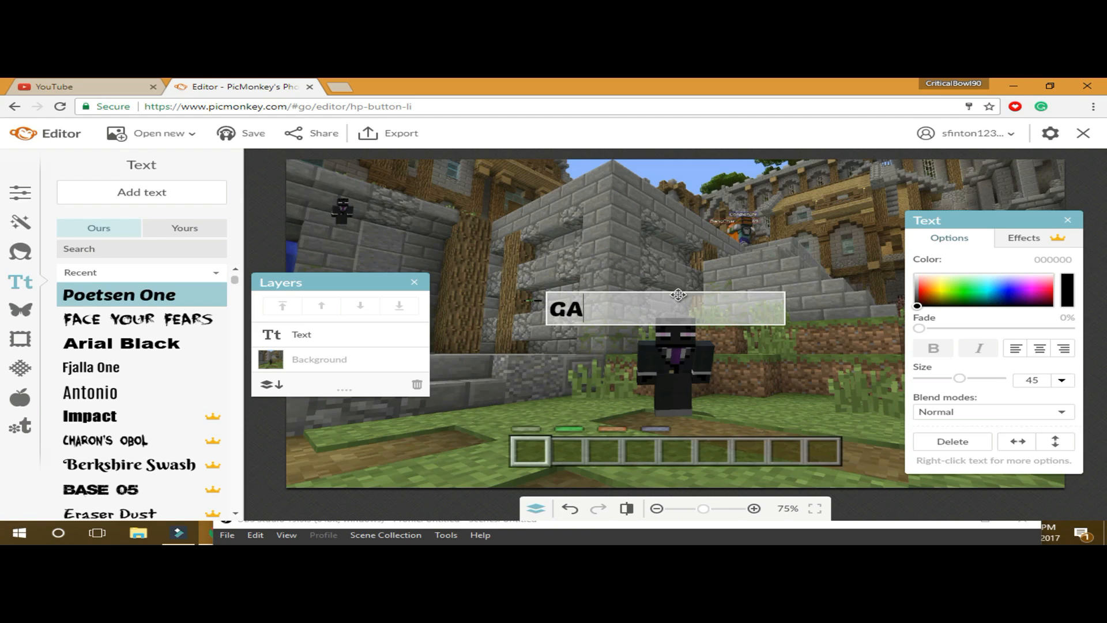
text(MES)
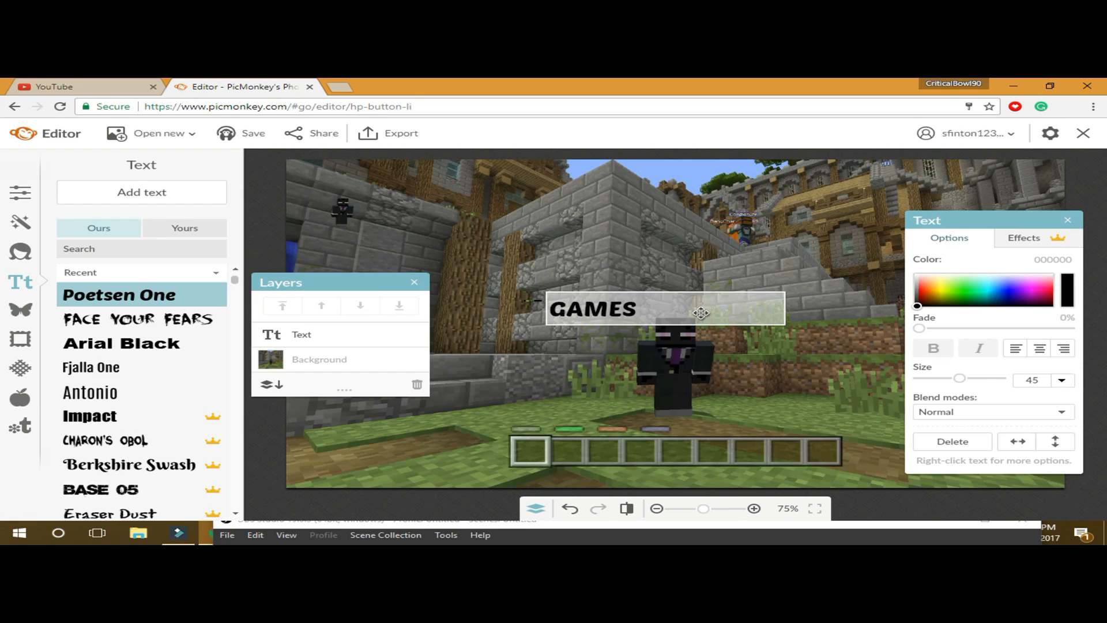
- Color the GAMES letters purple (b570ff) and enlarge the text to size 147
click(919, 307)
drag(918, 306, 989, 294)
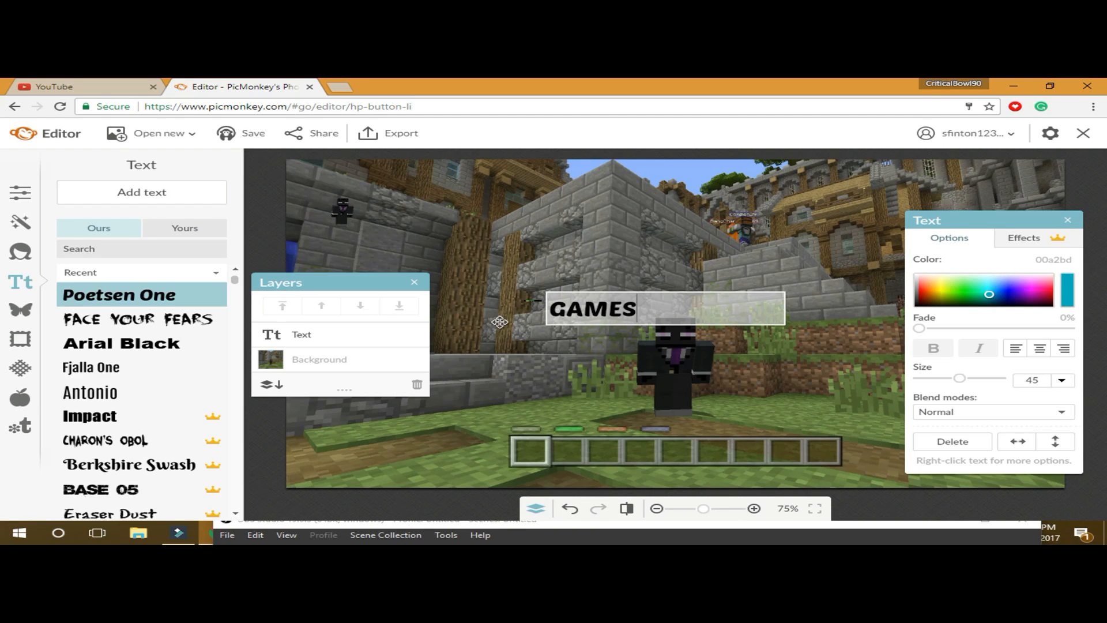
click(631, 310)
drag(639, 312, 531, 320)
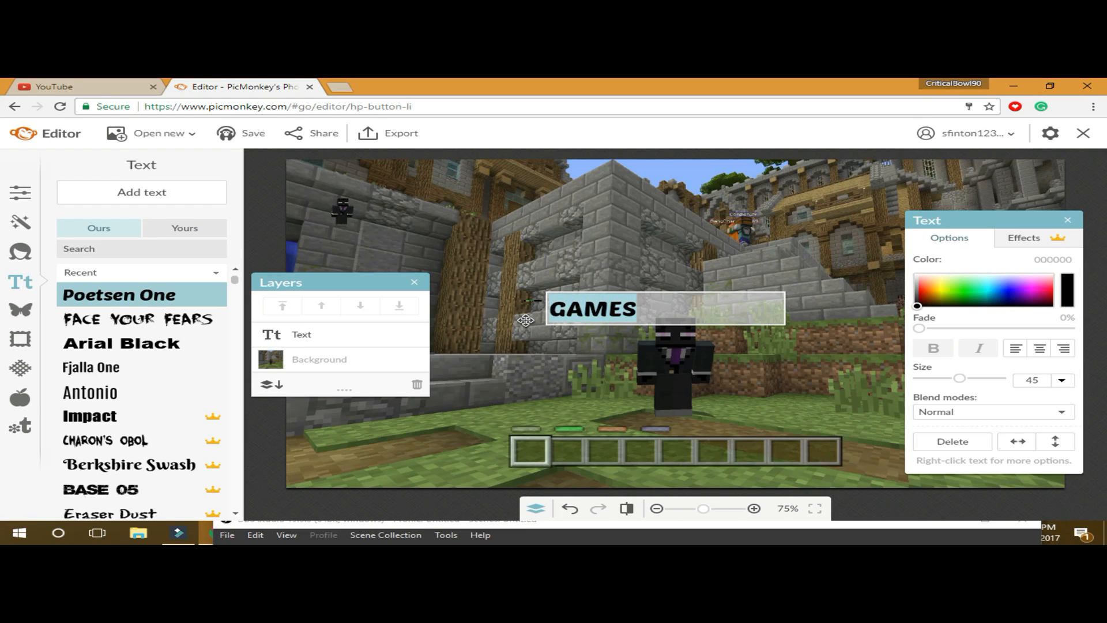
drag(917, 309, 935, 296)
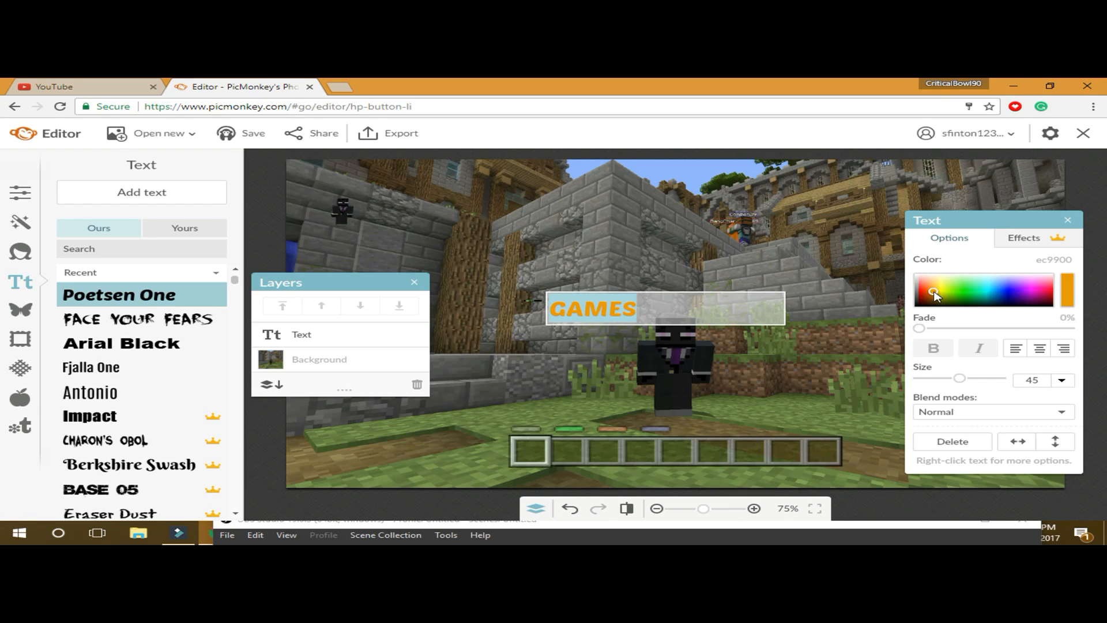
drag(936, 296, 1022, 287)
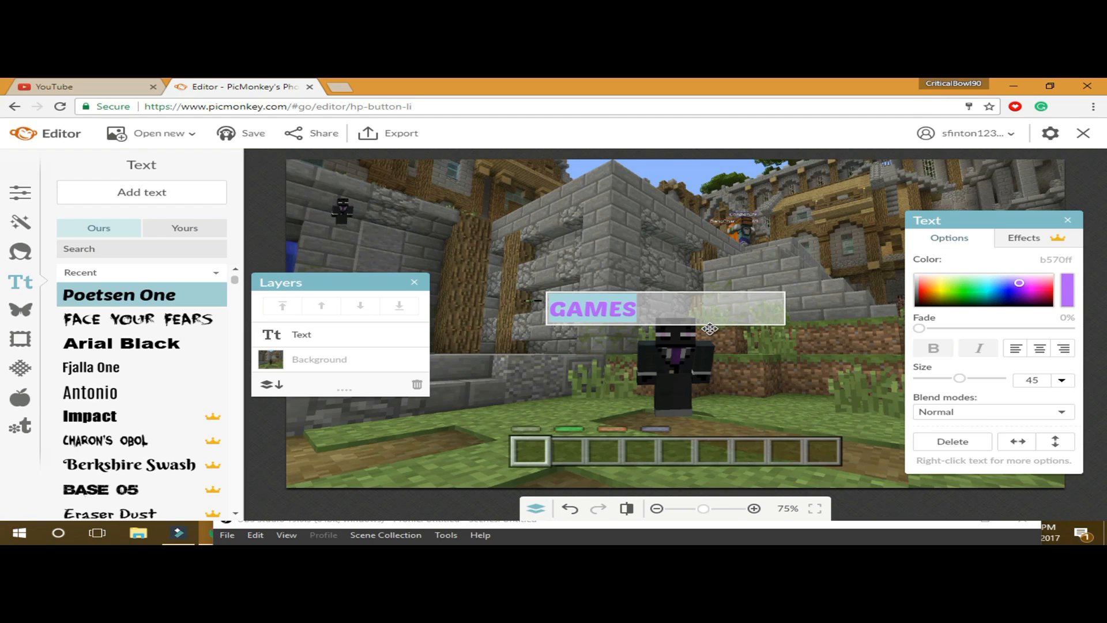
click(679, 342)
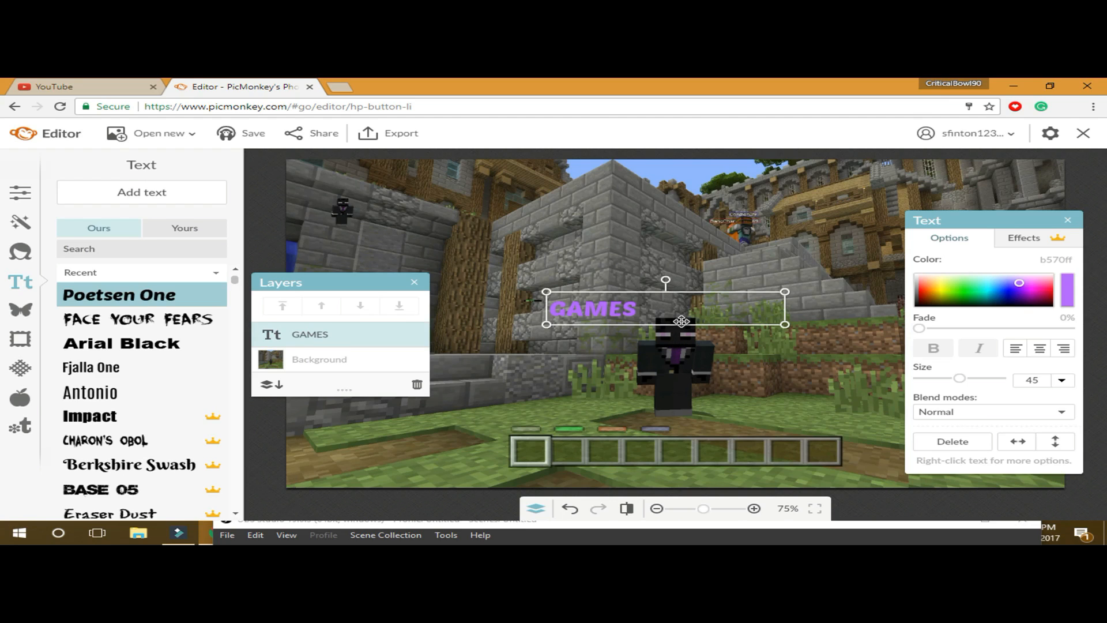
drag(689, 327, 727, 380)
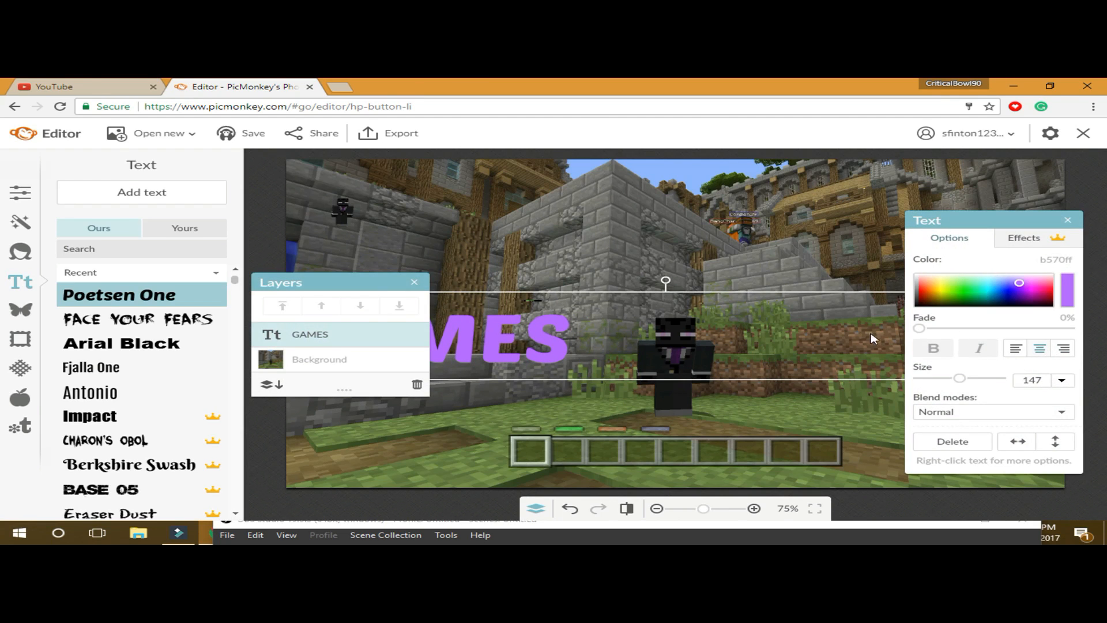
- Center-align GAMES and apply a Drop Shadow effect
click(1040, 348)
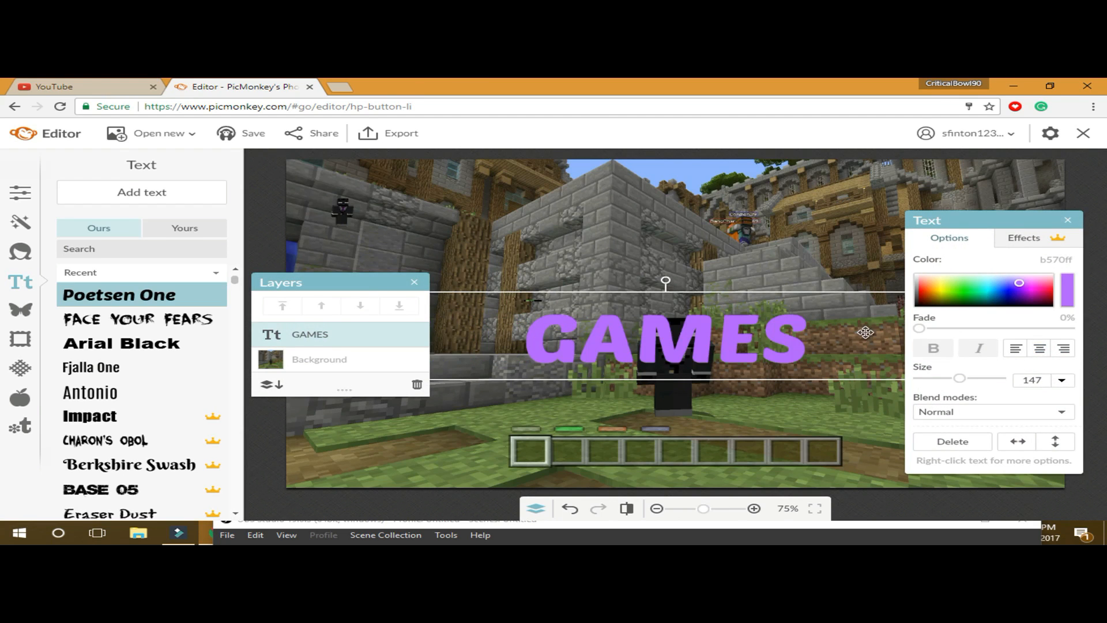
click(1032, 241)
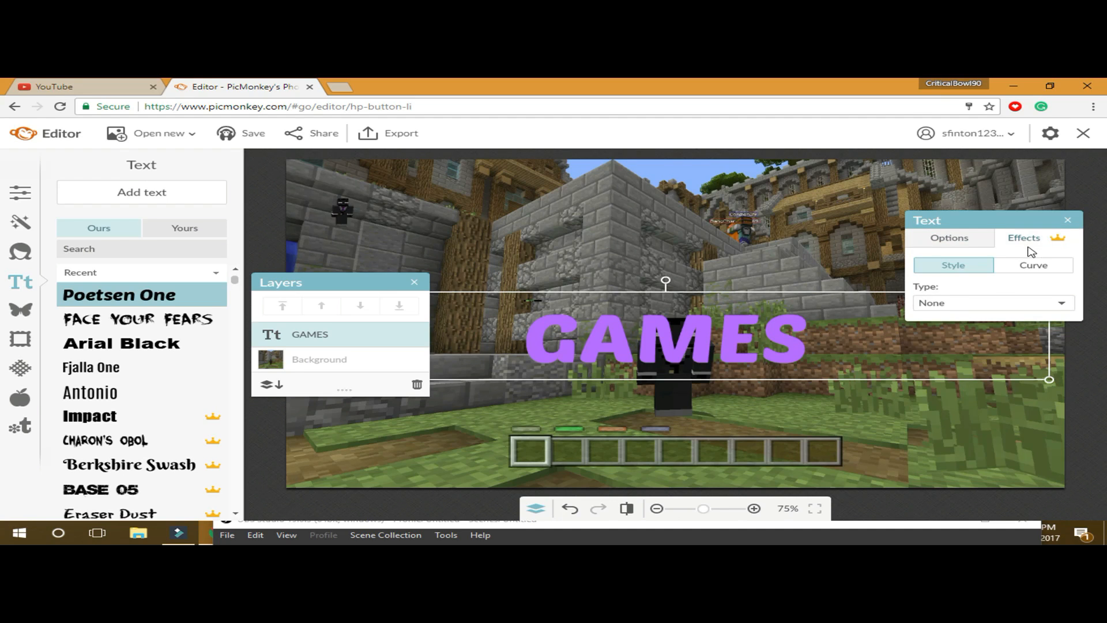
click(956, 304)
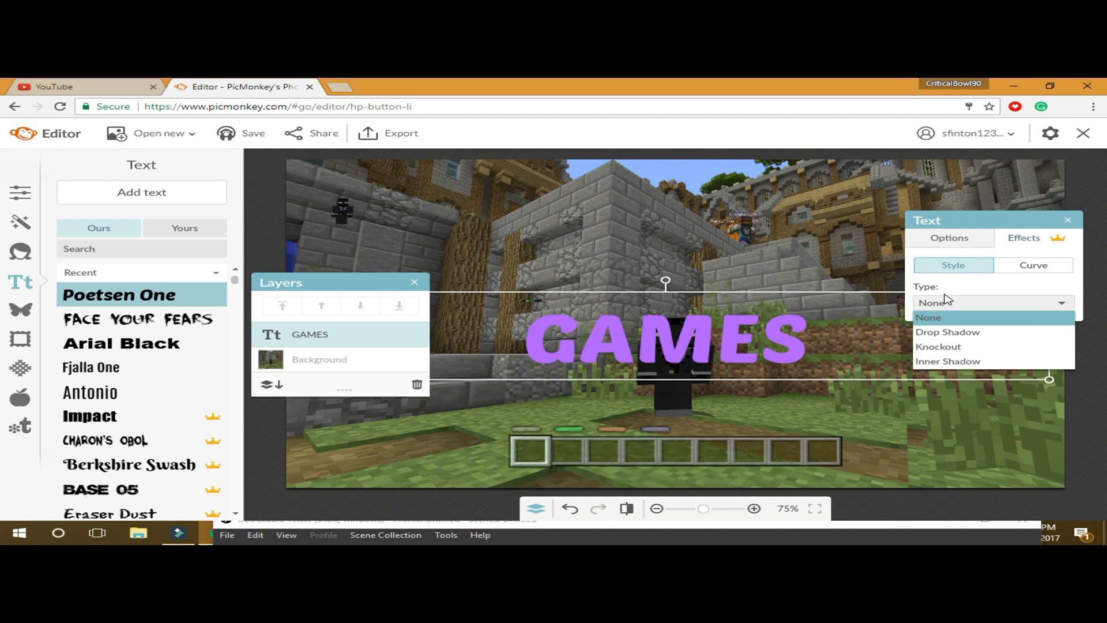
click(930, 339)
- Set the shadow to distance 12, angle 247°, intensity 100%, blurs 37 and 41
drag(949, 353, 1015, 355)
click(938, 376)
drag(991, 382, 1025, 379)
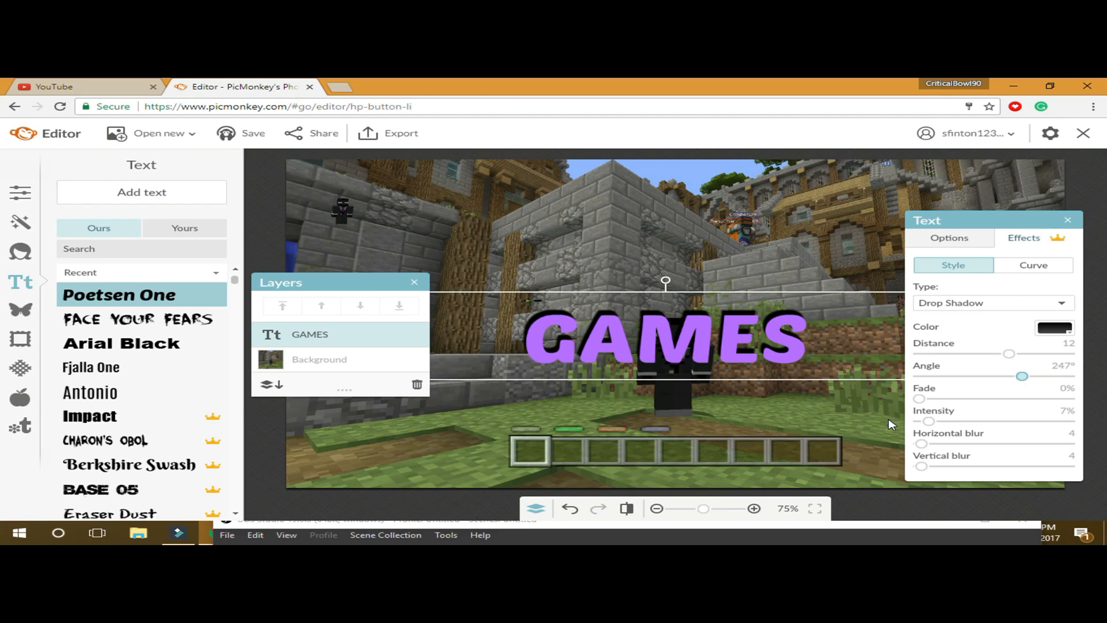
drag(920, 399, 848, 402)
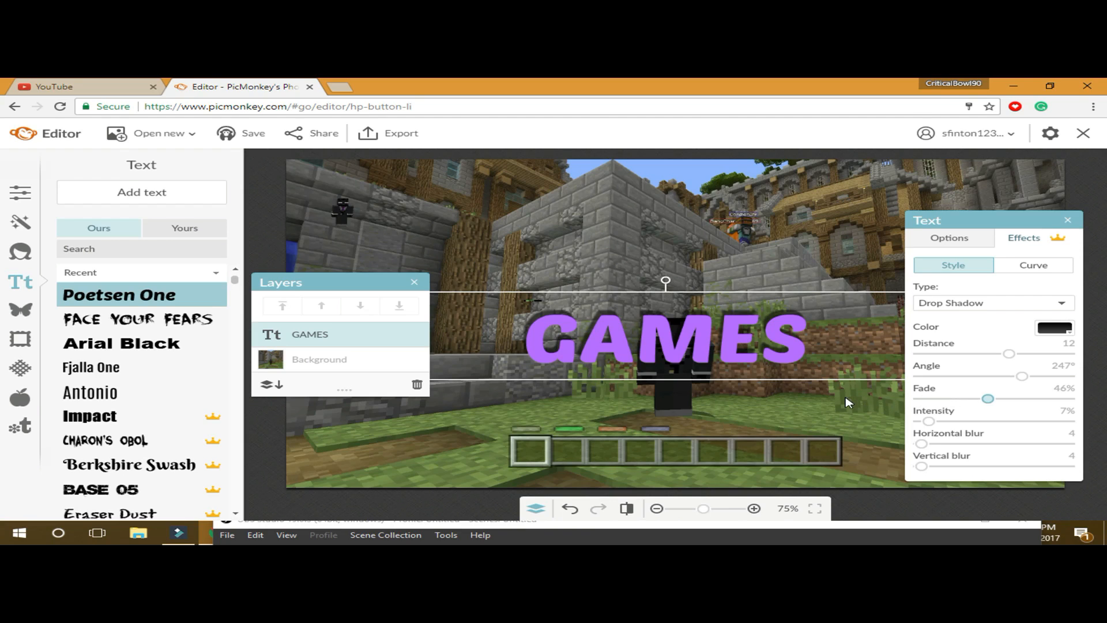
drag(936, 419, 1101, 421)
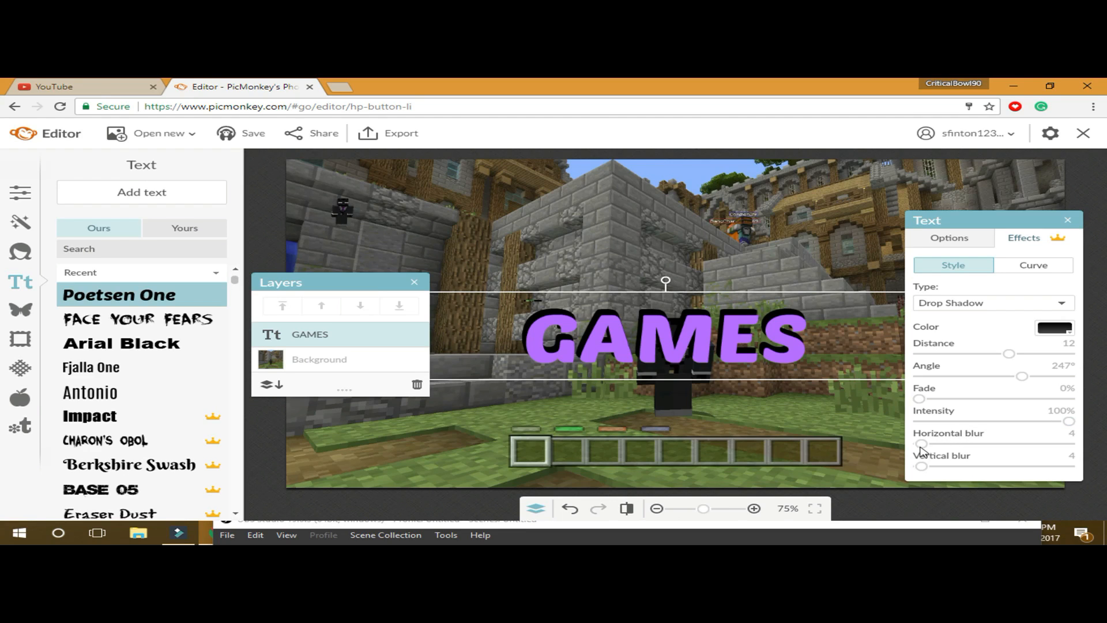
drag(923, 448, 941, 447)
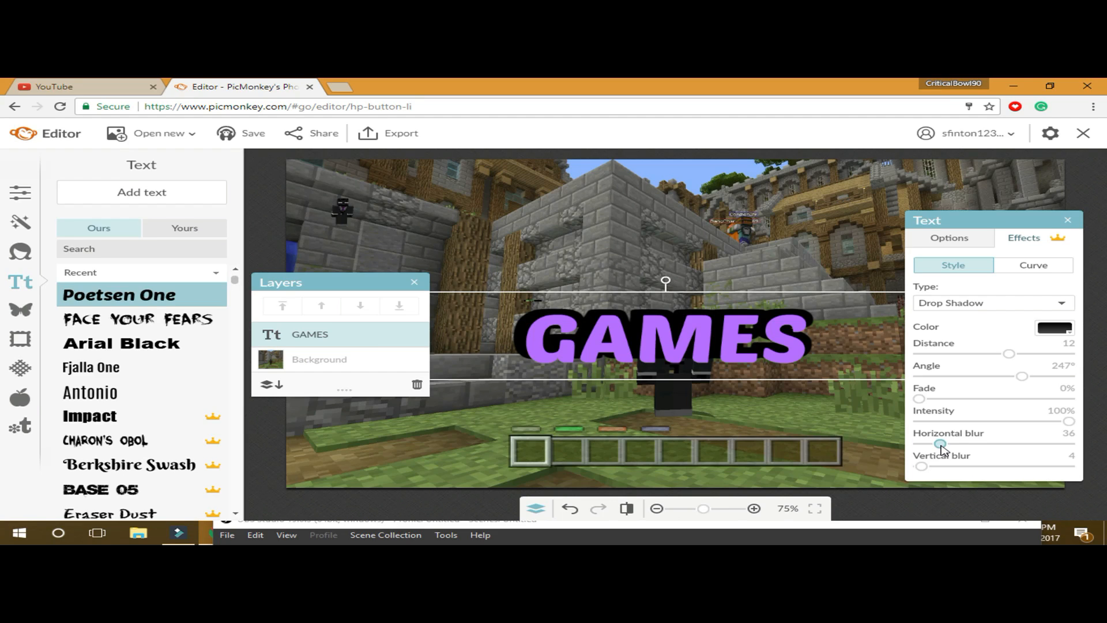
mouse_move(942, 447)
mouse_down()
mouse_move(1033, 442)
mouse_move(944, 446)
mouse_up()
drag(920, 466, 944, 466)
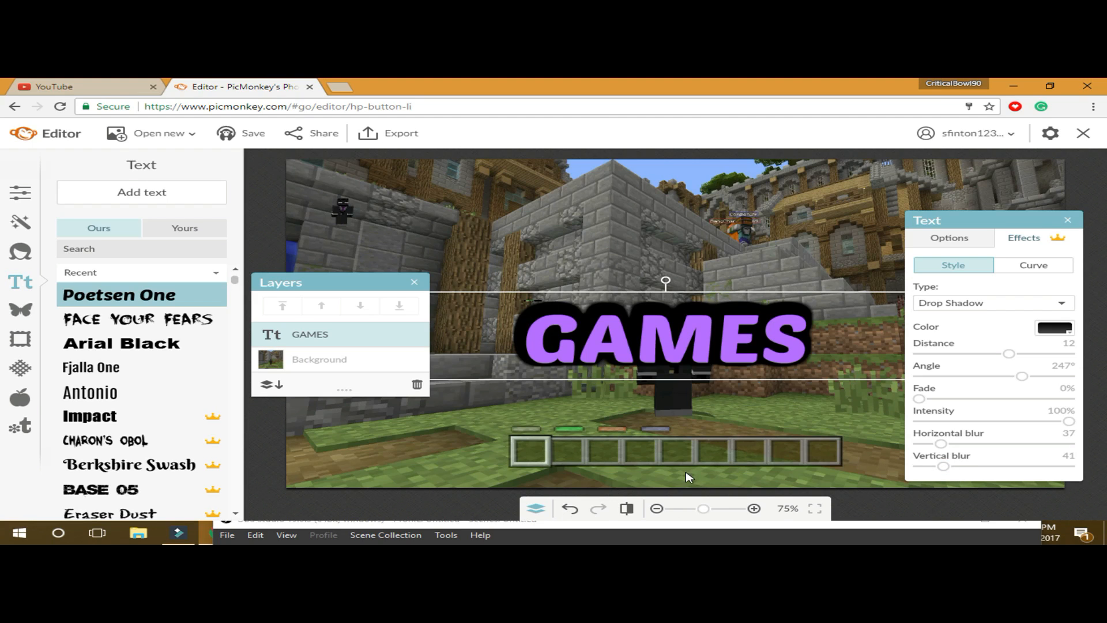
click(781, 406)
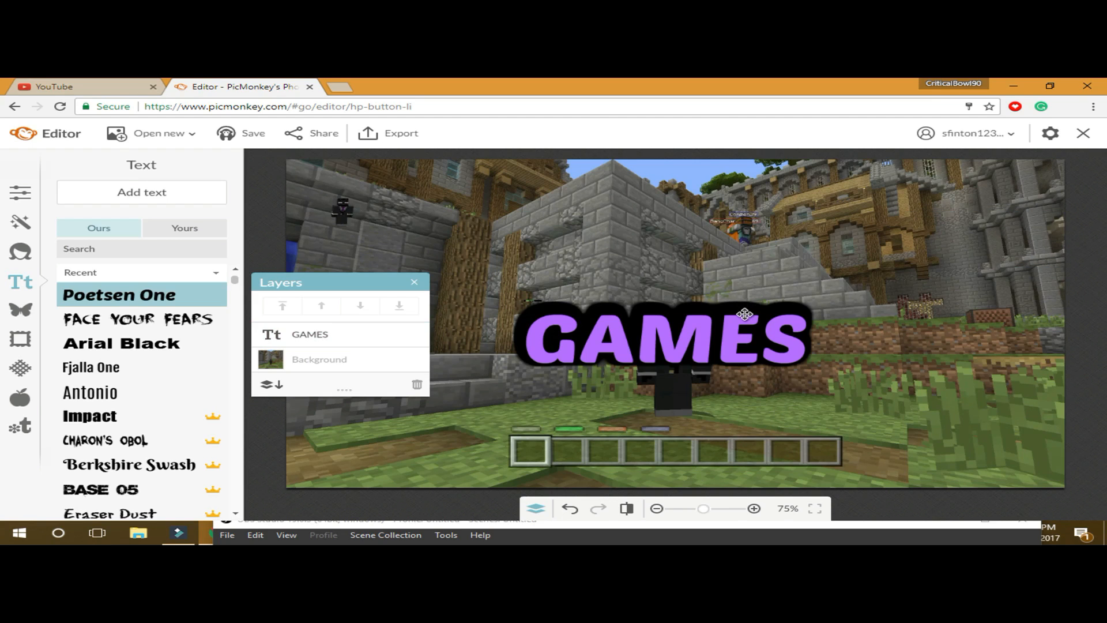
- Move GAMES down onto the grass, tilt it counterclockwise, and scale it up
drag(745, 314, 766, 376)
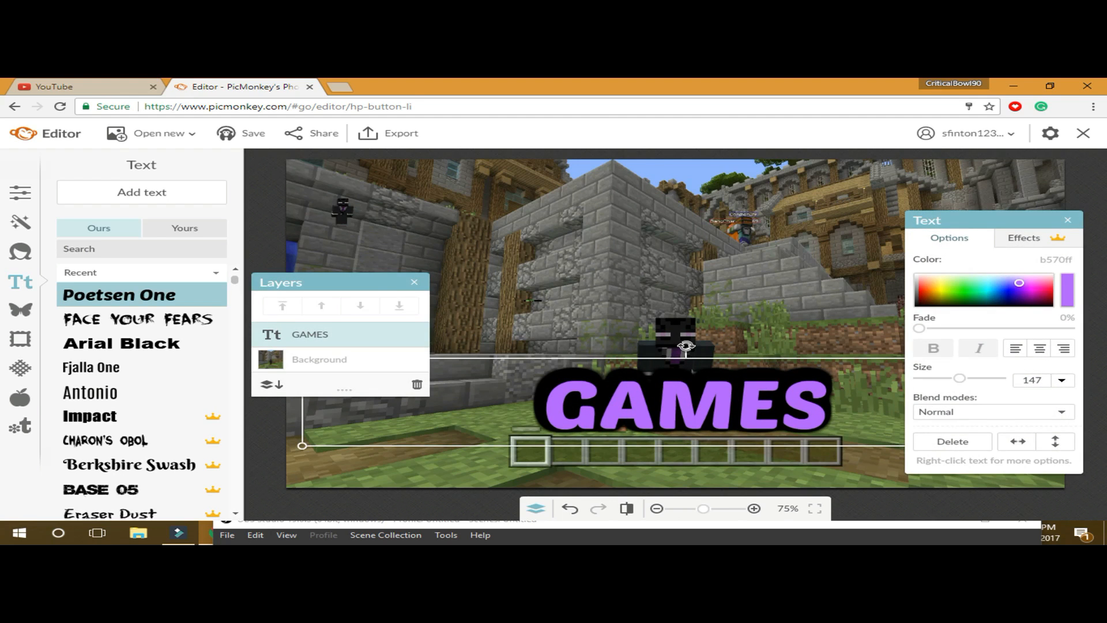
drag(684, 346, 670, 311)
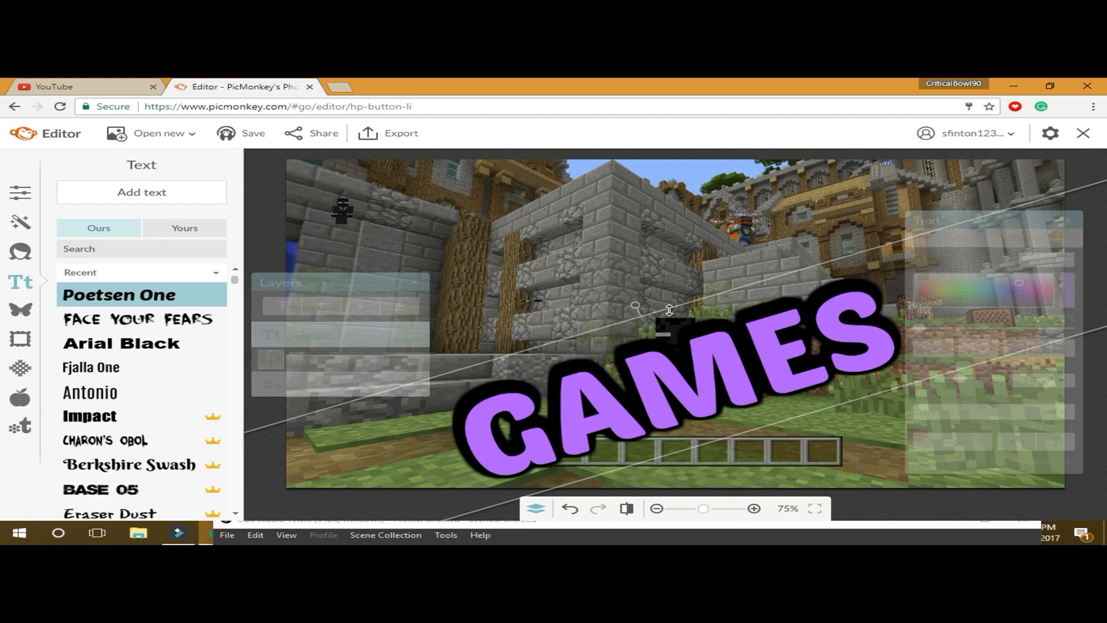
drag(669, 311, 672, 290)
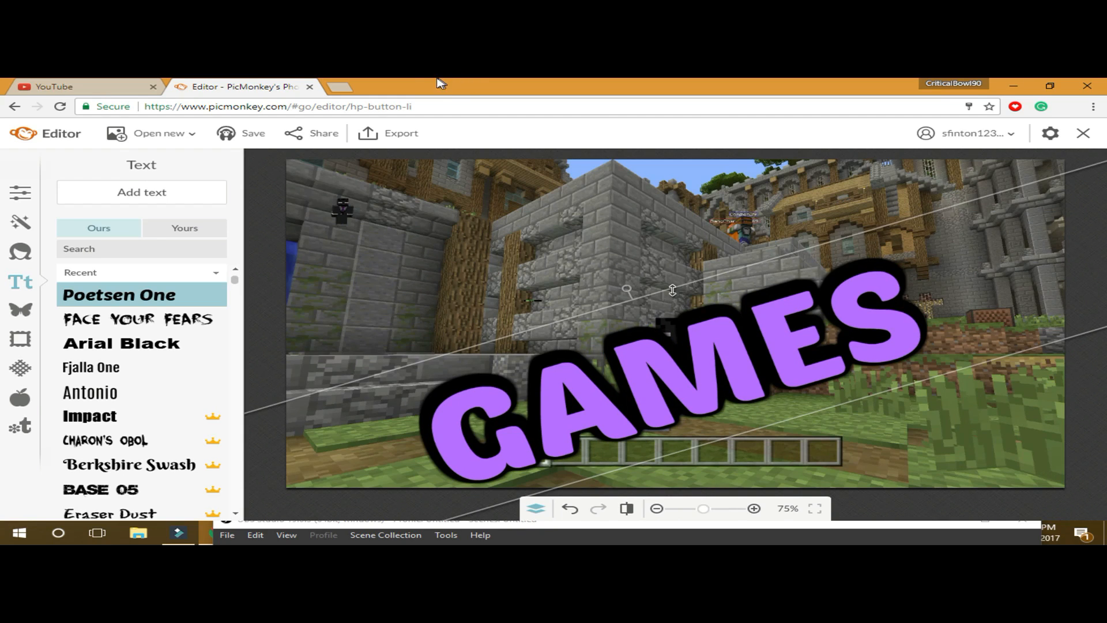
- Restore the Chrome window and drag OBS Studio up into full view
double_click(414, 83)
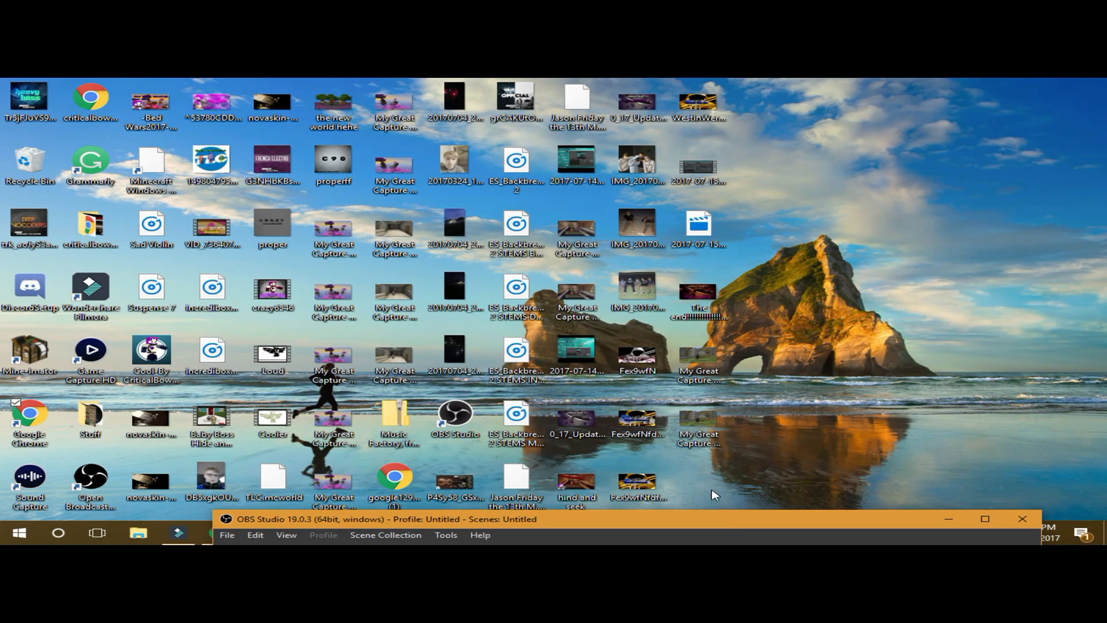
drag(731, 522, 757, 138)
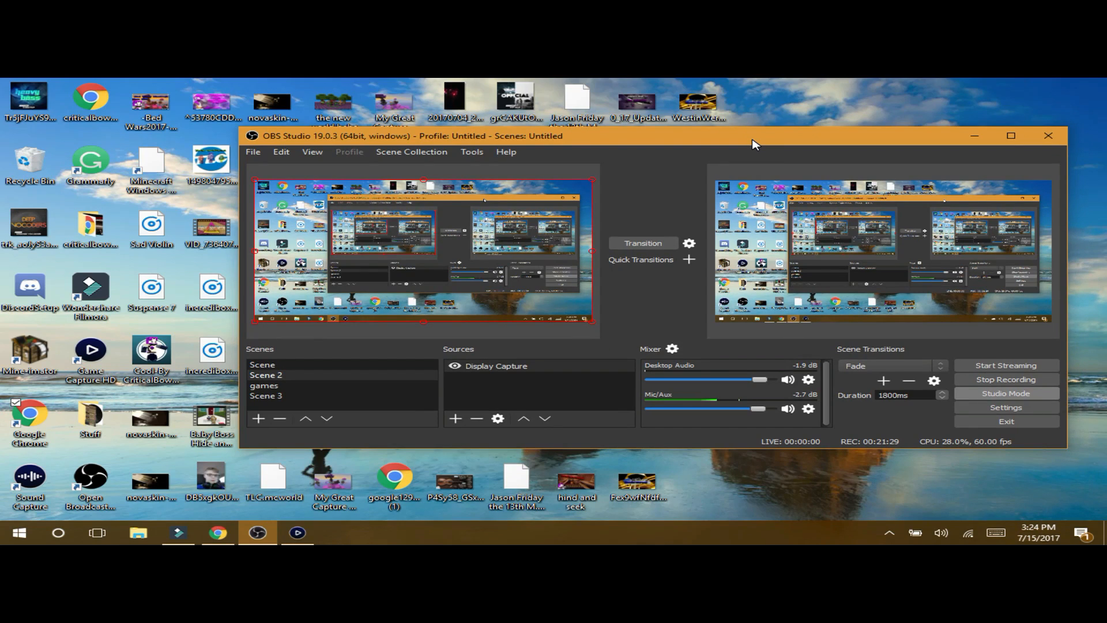